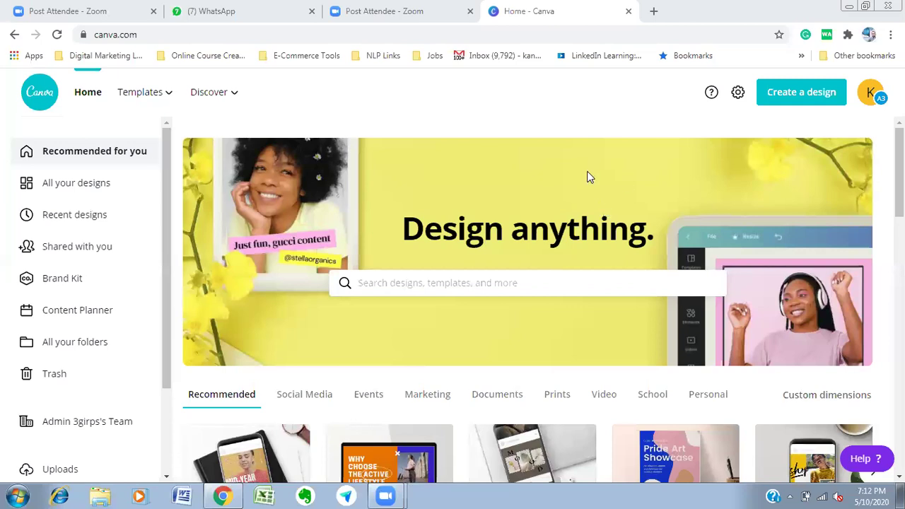
Look through the home page's recommended design types, recent designs and the start of its template collections
{"action": "scroll", "coordinate": [586, 175], "scroll_direction": "down", "scroll_amount": 1}
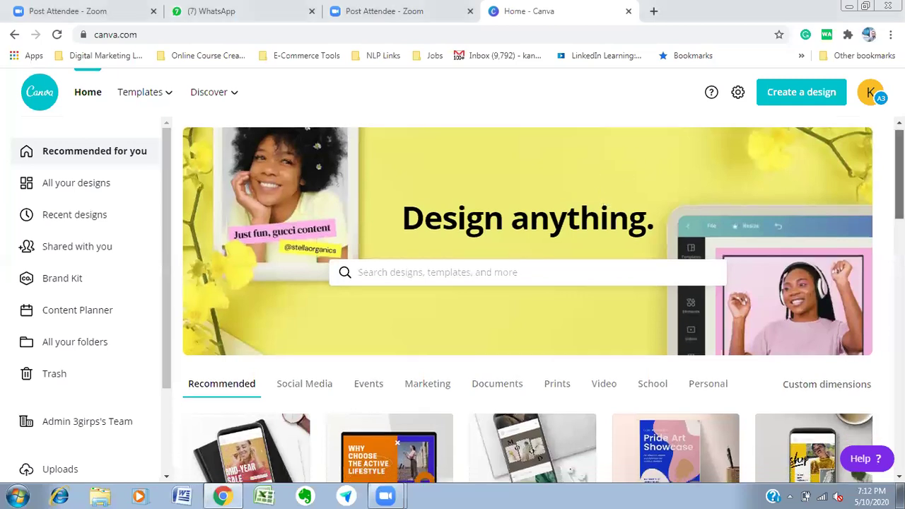
{"action": "scroll", "coordinate": [528, 301], "scroll_direction": "down", "scroll_amount": 3}
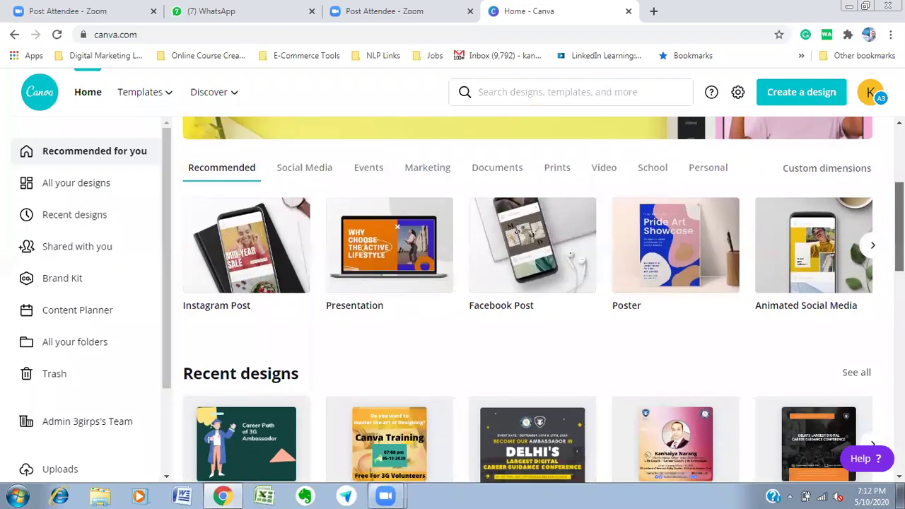
{"action": "scroll", "coordinate": [528, 283], "scroll_direction": "down", "scroll_amount": 1}
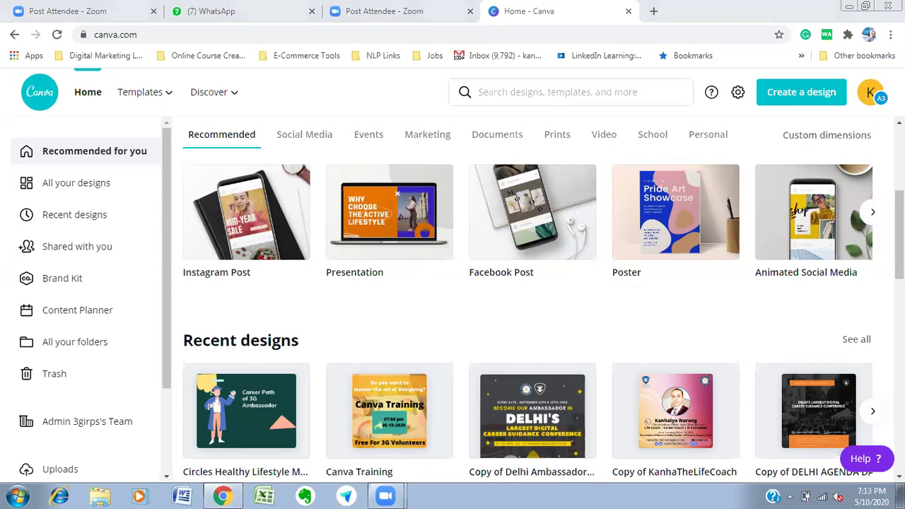
{"action": "left_click", "coordinate": [874, 212]}
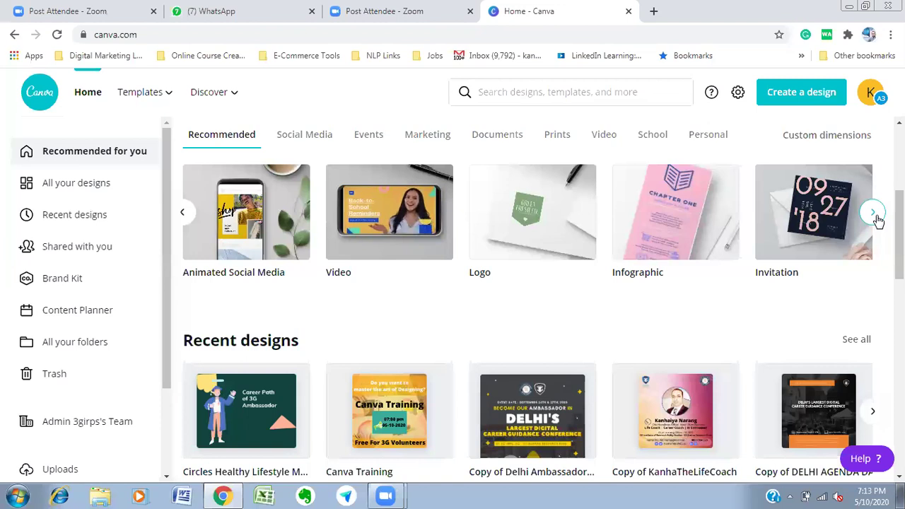
{"action": "left_click", "coordinate": [874, 213]}
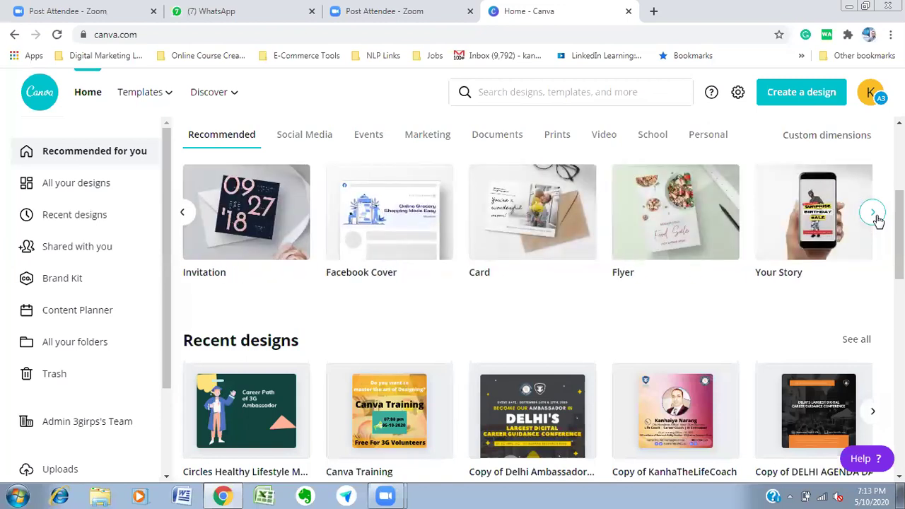
{"action": "left_click", "coordinate": [874, 213]}
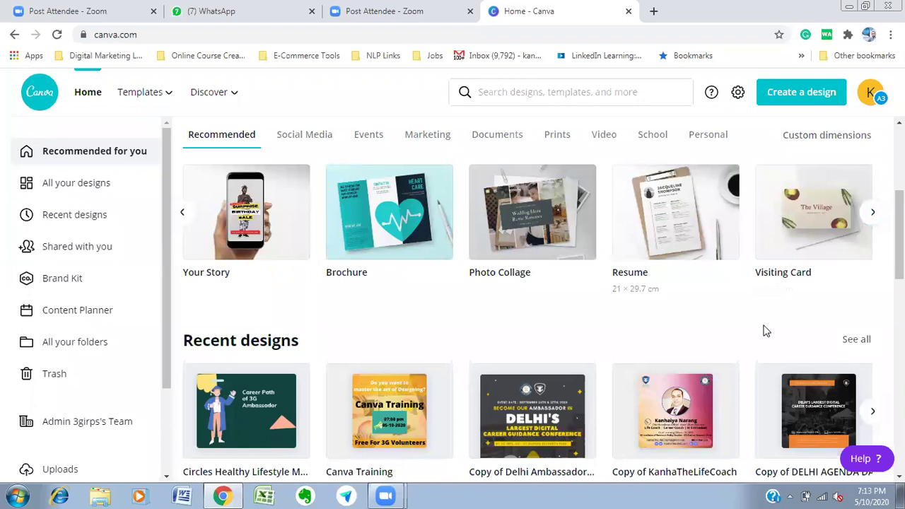
{"action": "scroll", "coordinate": [500, 338], "scroll_direction": "down", "scroll_amount": 2}
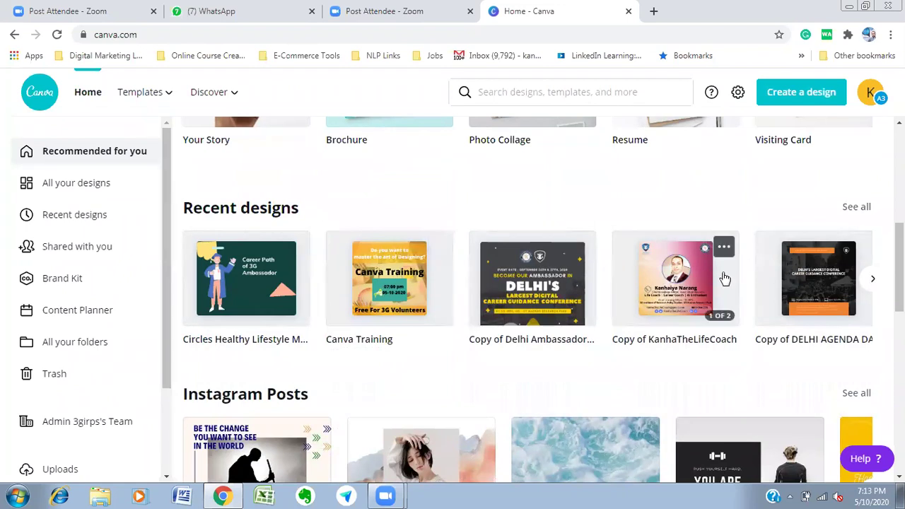
{"action": "scroll", "coordinate": [723, 277], "scroll_direction": "down", "scroll_amount": 2}
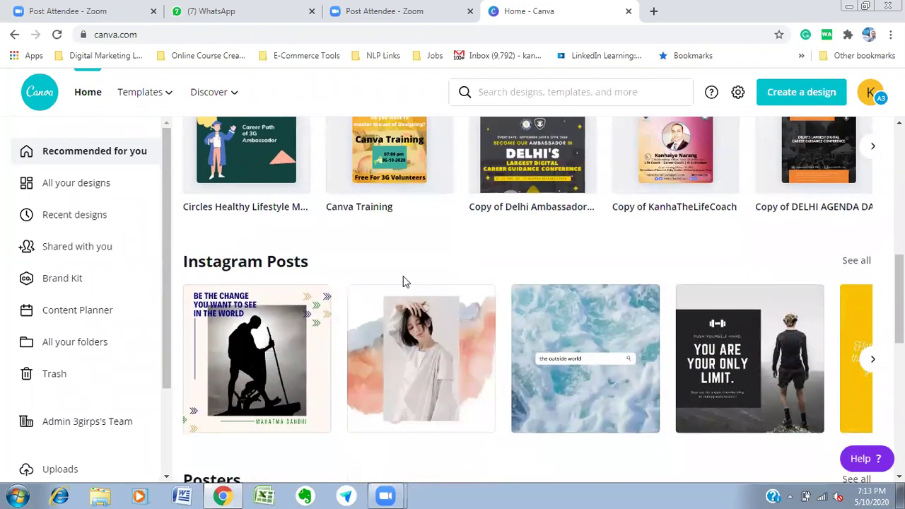
{"action": "scroll", "coordinate": [481, 281], "scroll_direction": "down", "scroll_amount": 1}
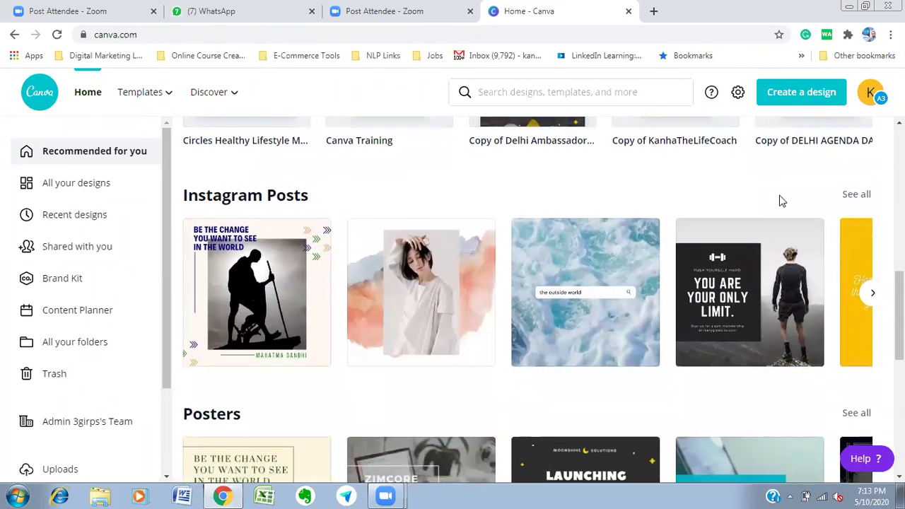
Show all templates in the home page's Instagram Posts collection and browse through the designs
{"action": "left_click", "coordinate": [856, 196]}
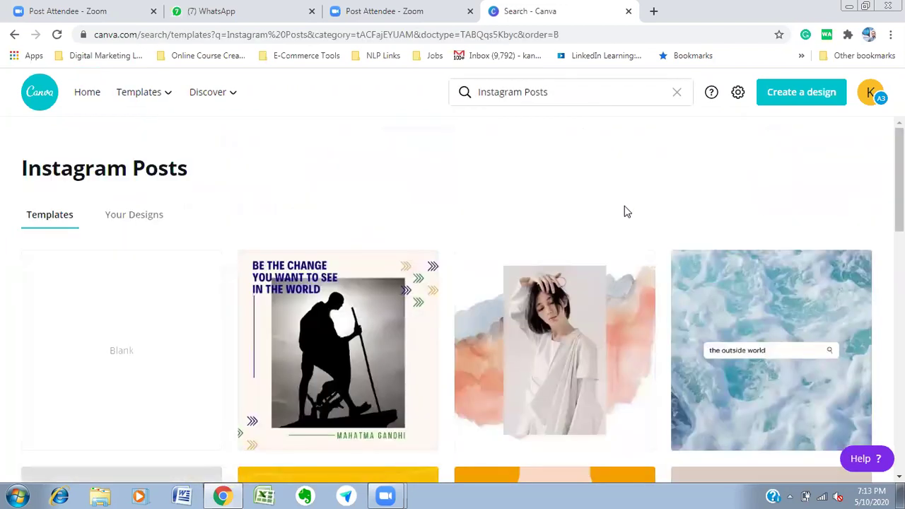
{"action": "scroll", "coordinate": [625, 211], "scroll_direction": "down", "scroll_amount": 2}
{"action": "scroll", "coordinate": [627, 212], "scroll_direction": "down", "scroll_amount": 2}
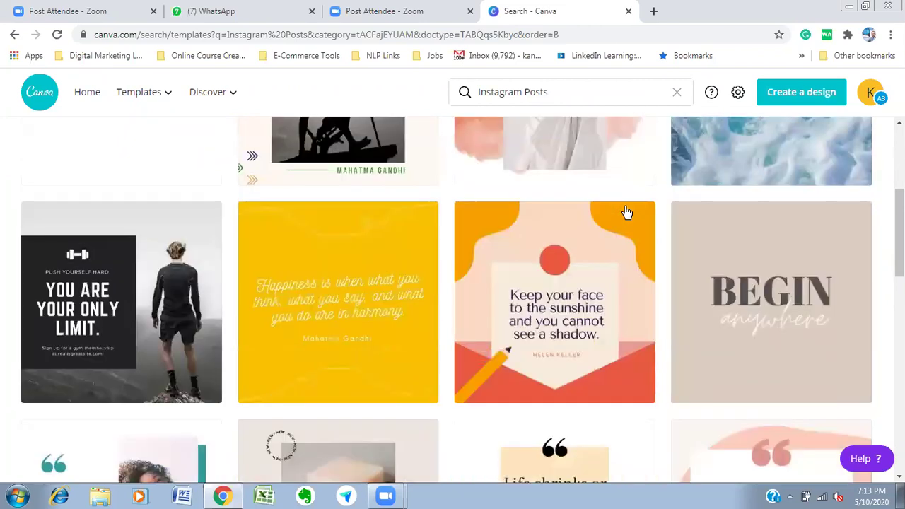
{"action": "scroll", "coordinate": [627, 212], "scroll_direction": "down", "scroll_amount": 2}
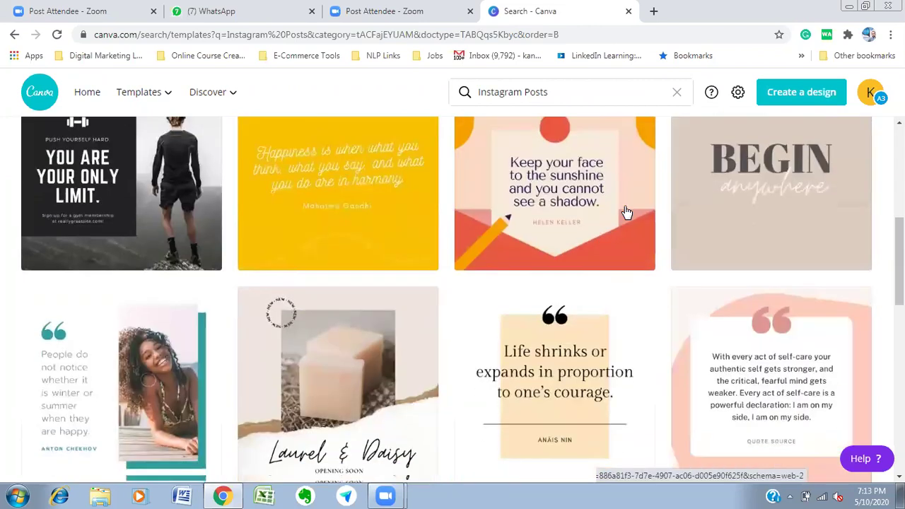
{"action": "scroll", "coordinate": [624, 211], "scroll_direction": "down", "scroll_amount": 3}
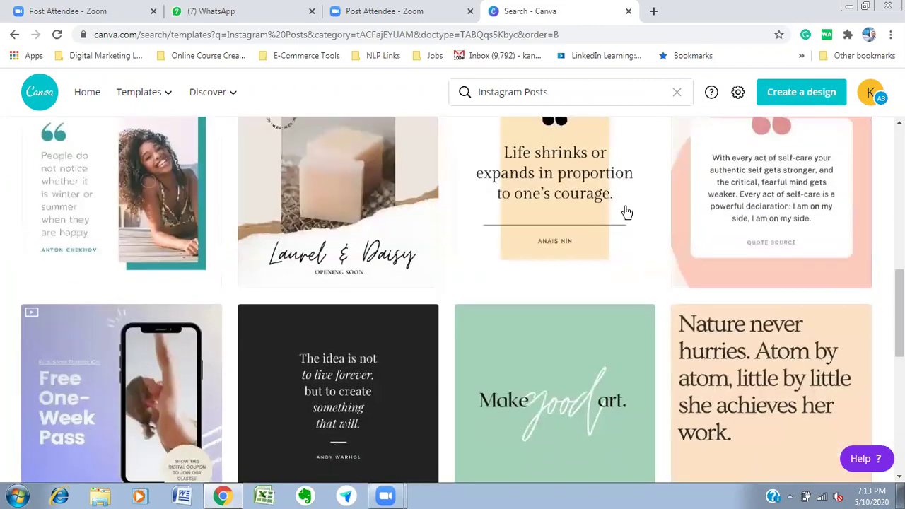
{"action": "scroll", "coordinate": [627, 212], "scroll_direction": "down", "scroll_amount": 7}
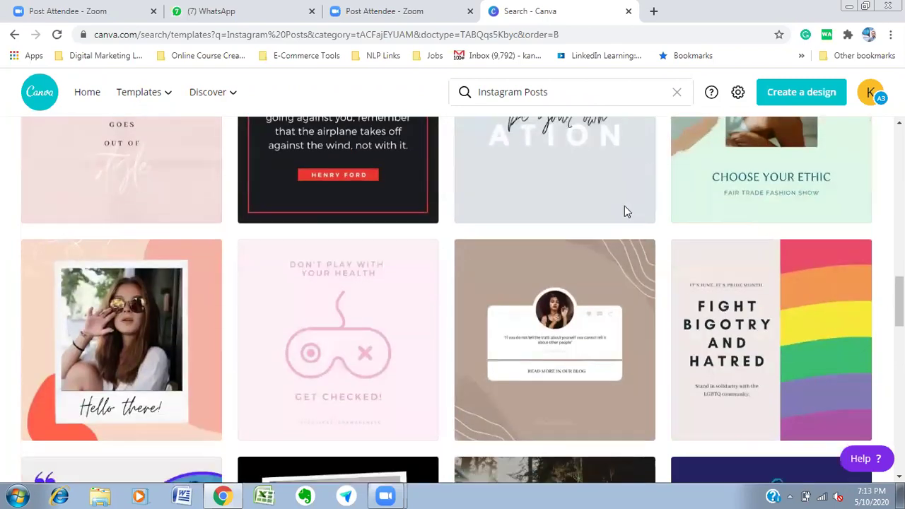
{"action": "scroll", "coordinate": [625, 210], "scroll_direction": "down", "scroll_amount": 4}
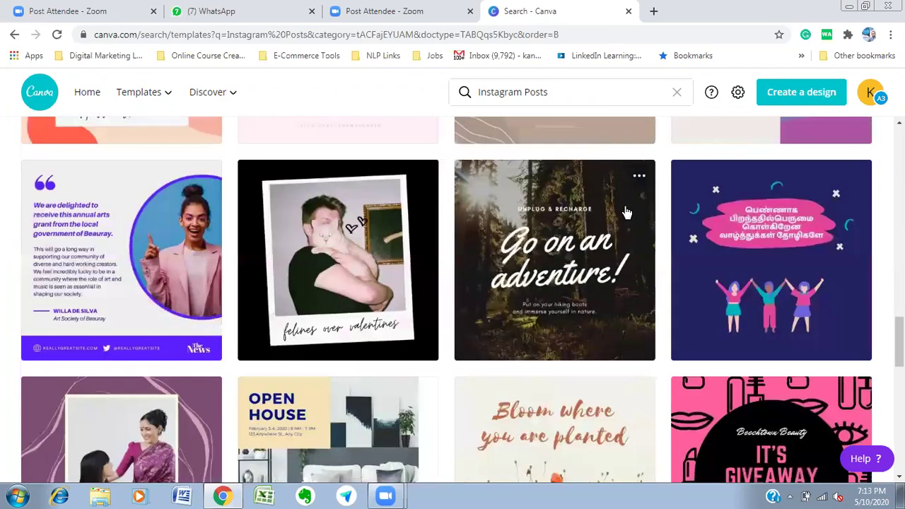
{"action": "scroll", "coordinate": [627, 212], "scroll_direction": "up", "scroll_amount": 12}
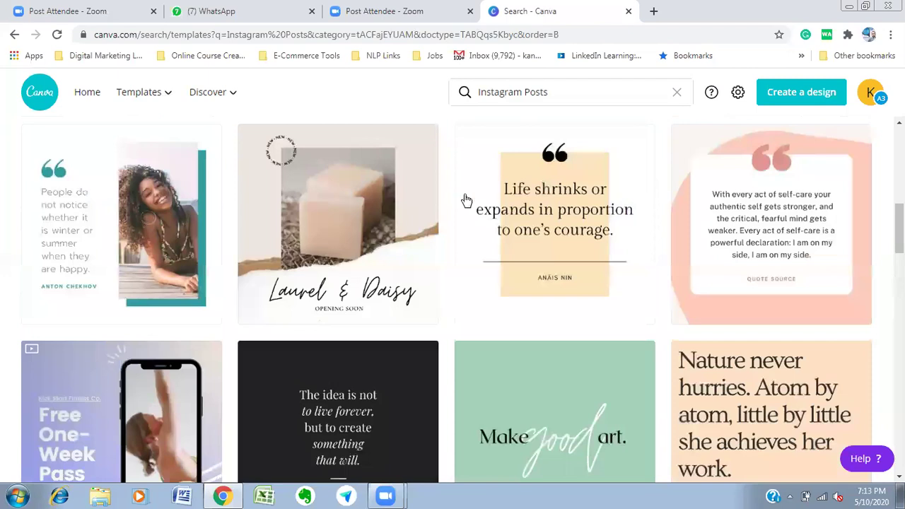
Open the Instagram Posts template page from the Social Media template category
{"action": "mouse_move", "coordinate": [142, 92]}
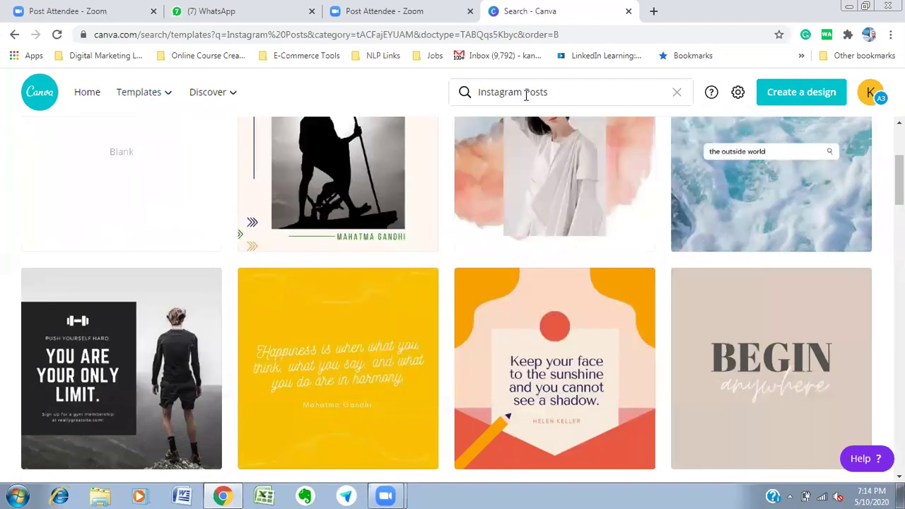
{"action": "mouse_move", "coordinate": [164, 100]}
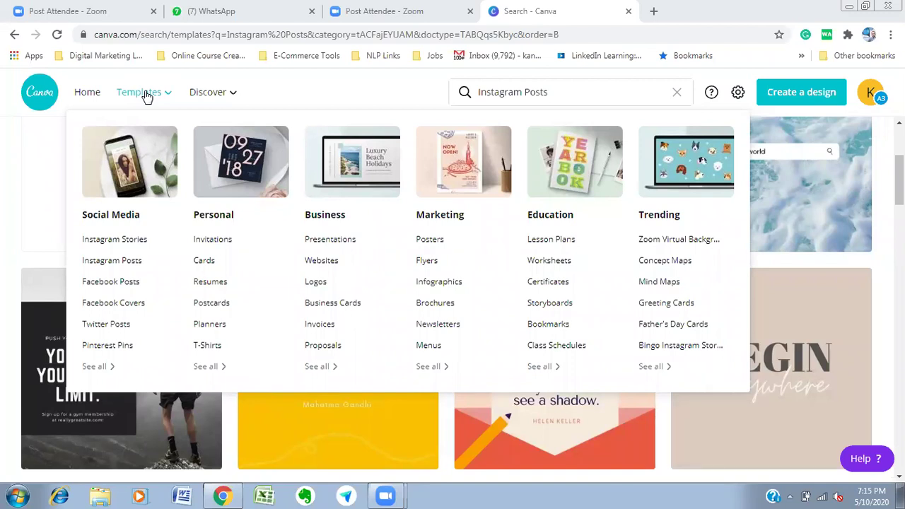
{"action": "left_click", "coordinate": [111, 261]}
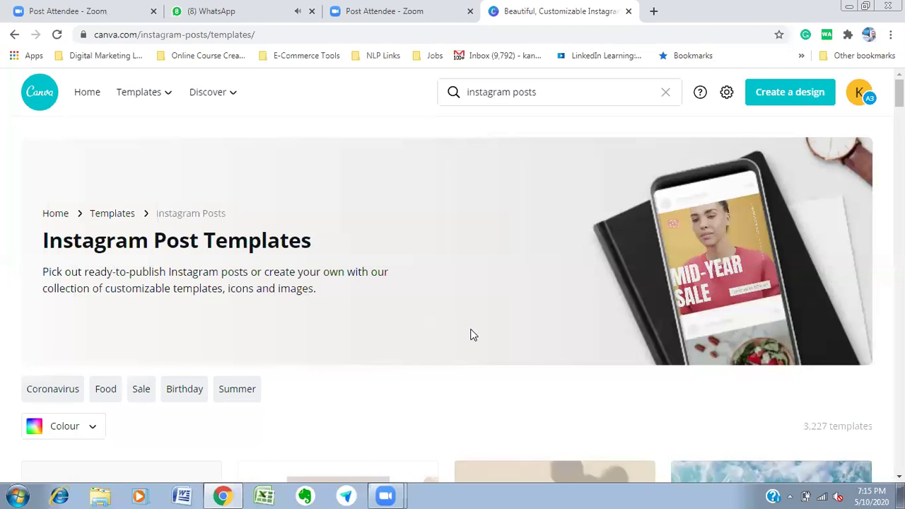
Examine the range of ready-made layouts and styles offered on the Instagram Post Templates page
{"action": "scroll", "coordinate": [471, 334], "scroll_direction": "down", "scroll_amount": 3}
{"action": "scroll", "coordinate": [481, 340], "scroll_direction": "down", "scroll_amount": 2}
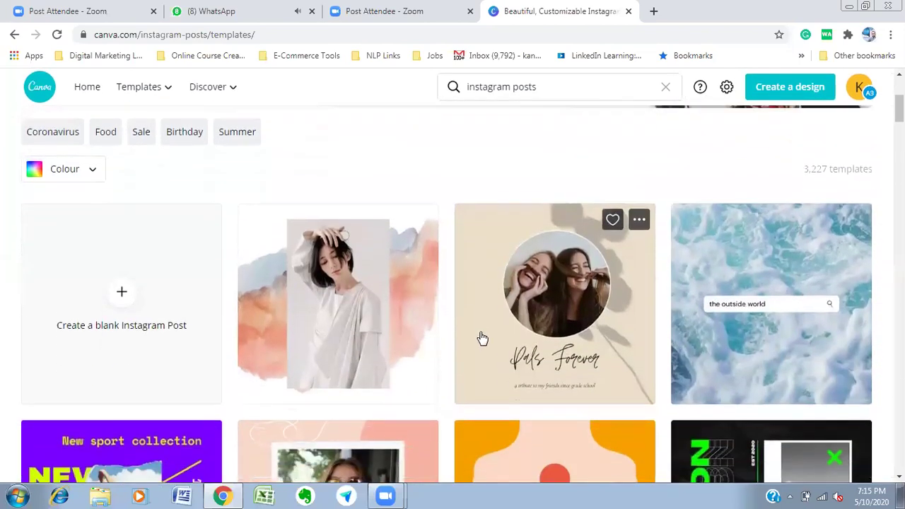
{"action": "scroll", "coordinate": [487, 350], "scroll_direction": "down", "scroll_amount": 3}
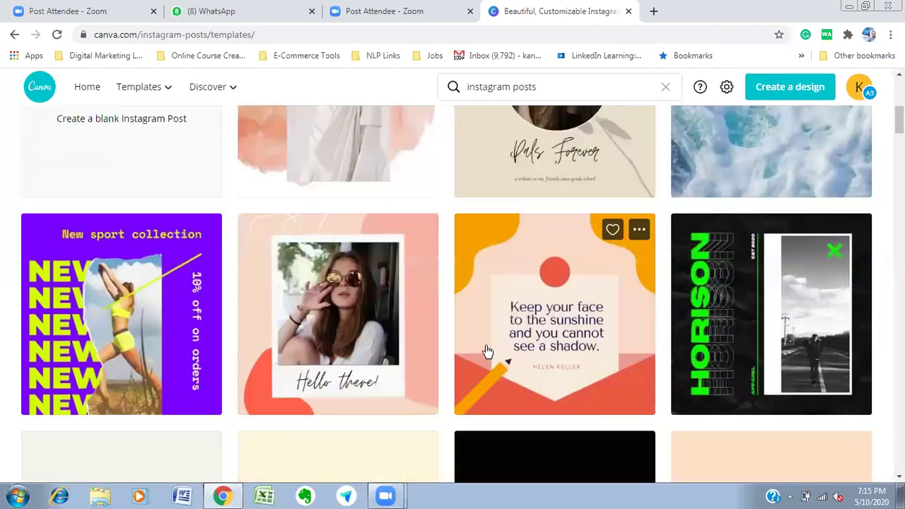
{"action": "scroll", "coordinate": [487, 350], "scroll_direction": "down", "scroll_amount": 1}
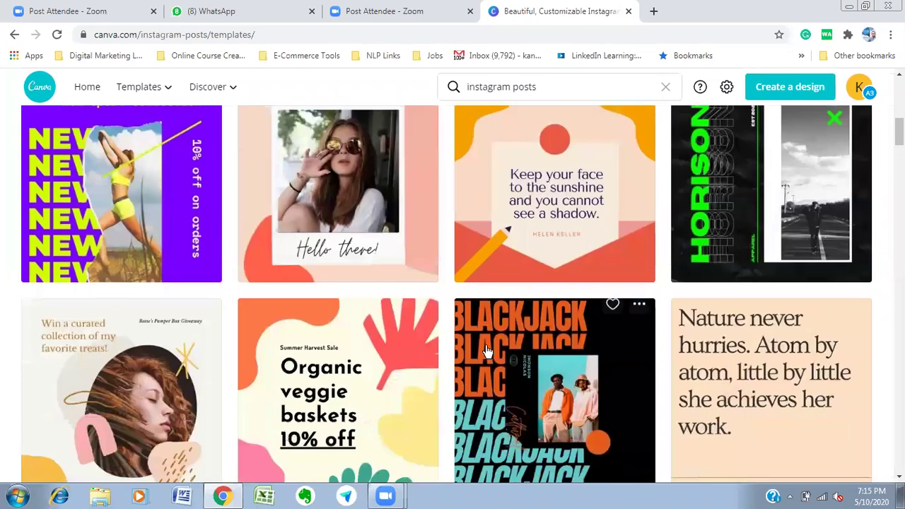
{"action": "scroll", "coordinate": [487, 350], "scroll_direction": "down", "scroll_amount": 3}
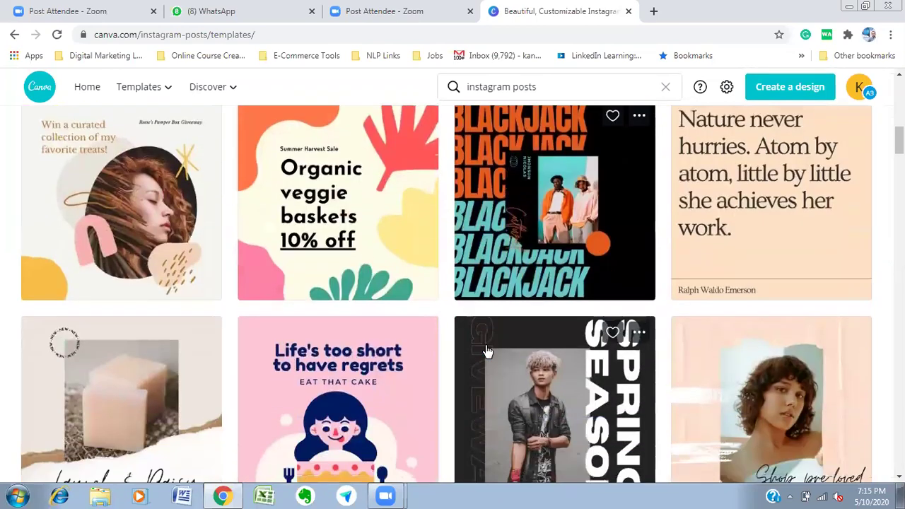
{"action": "scroll", "coordinate": [487, 350], "scroll_direction": "down", "scroll_amount": 1}
{"action": "scroll", "coordinate": [487, 350], "scroll_direction": "down", "scroll_amount": 2}
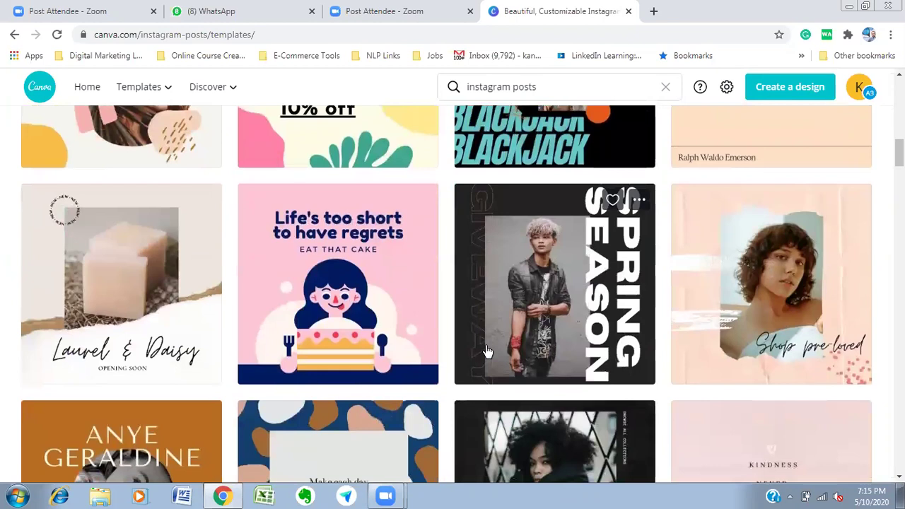
{"action": "scroll", "coordinate": [488, 350], "scroll_direction": "down", "scroll_amount": 1}
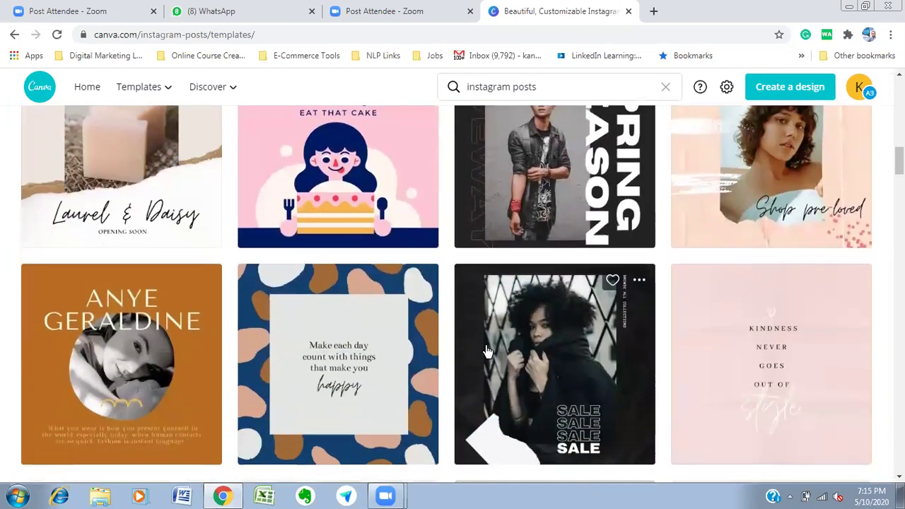
{"action": "scroll", "coordinate": [487, 352], "scroll_direction": "down", "scroll_amount": 4}
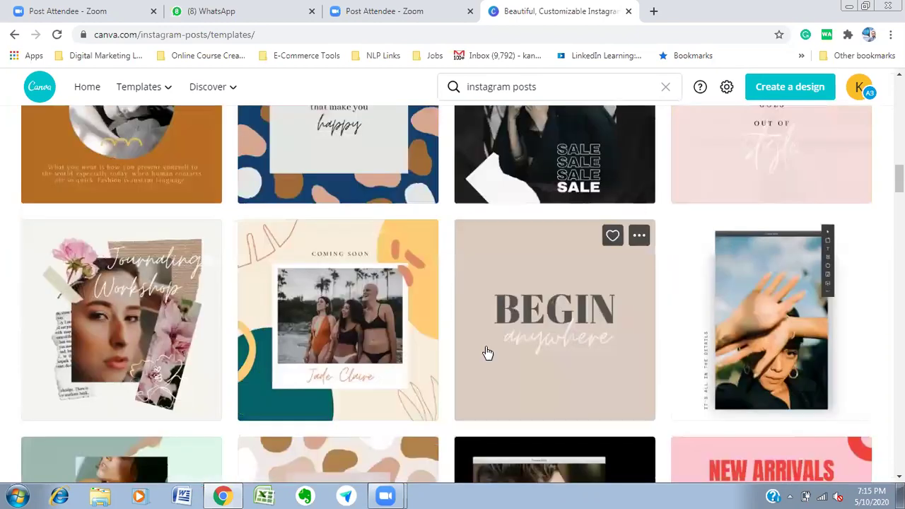
{"action": "scroll", "coordinate": [487, 352], "scroll_direction": "down", "scroll_amount": 2}
{"action": "scroll", "coordinate": [488, 352], "scroll_direction": "down", "scroll_amount": 2}
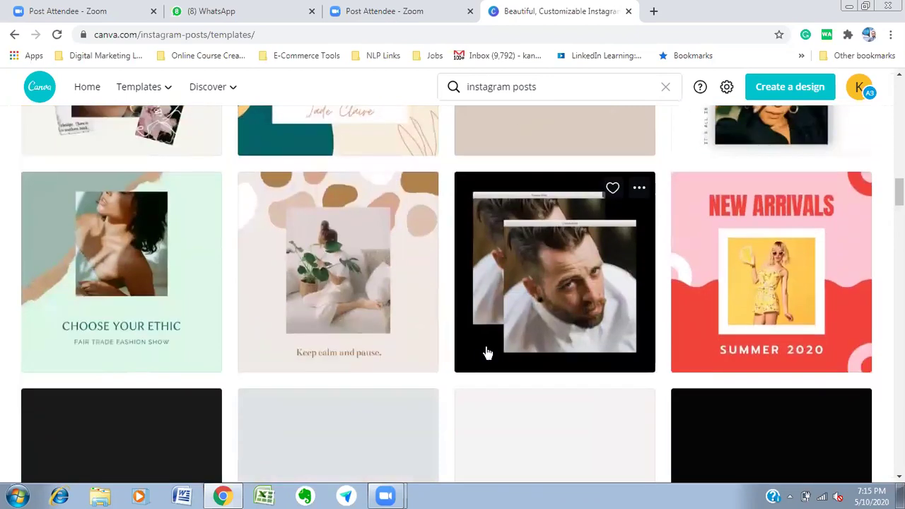
{"action": "scroll", "coordinate": [487, 352], "scroll_direction": "down", "scroll_amount": 1}
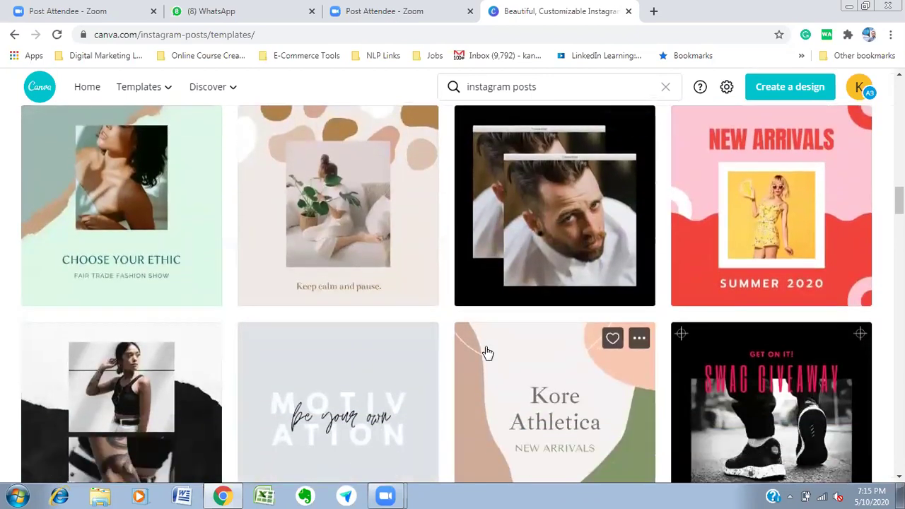
{"action": "scroll", "coordinate": [488, 351], "scroll_direction": "down", "scroll_amount": 2}
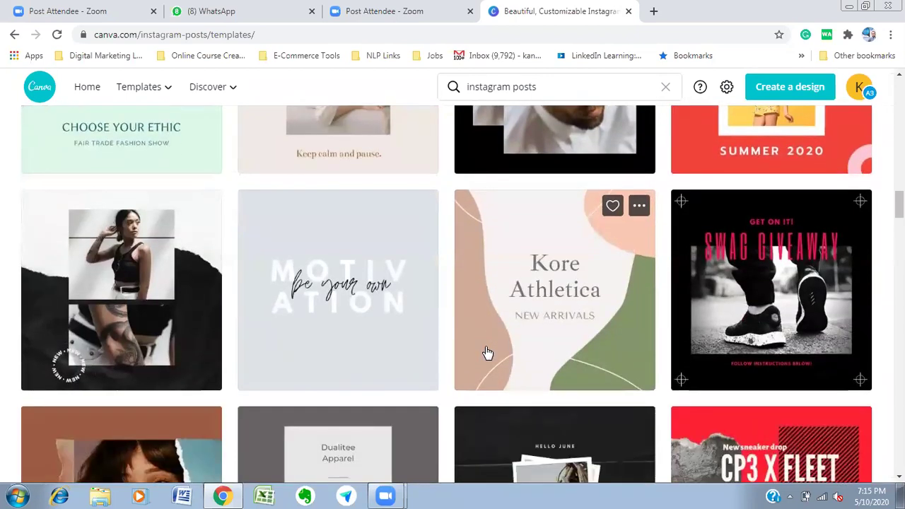
{"action": "scroll", "coordinate": [487, 352], "scroll_direction": "down", "scroll_amount": 4}
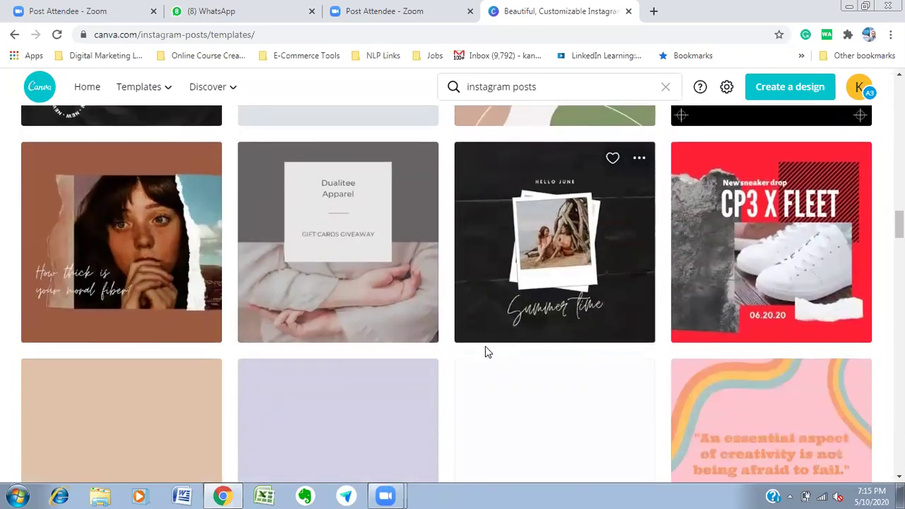
{"action": "scroll", "coordinate": [487, 352], "scroll_direction": "down", "scroll_amount": 4}
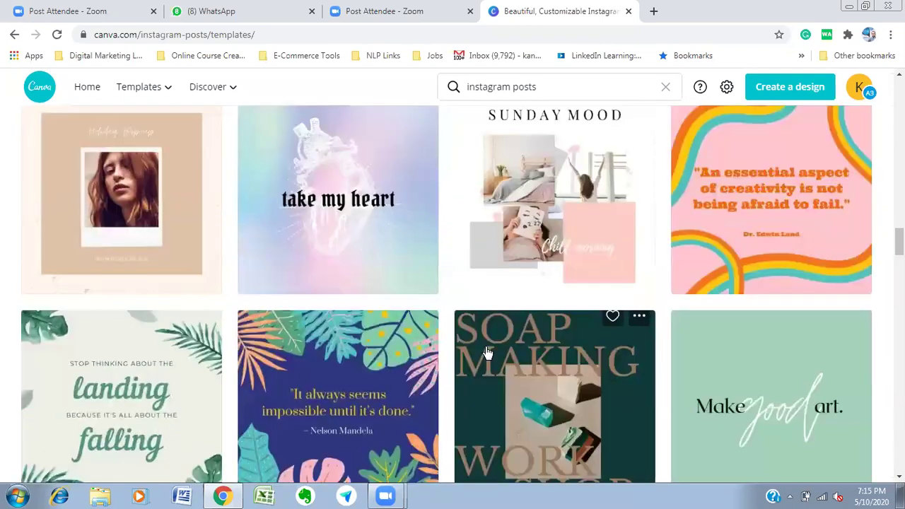
{"action": "scroll", "coordinate": [487, 351], "scroll_direction": "down", "scroll_amount": 3}
{"action": "scroll", "coordinate": [487, 353], "scroll_direction": "down", "scroll_amount": 2}
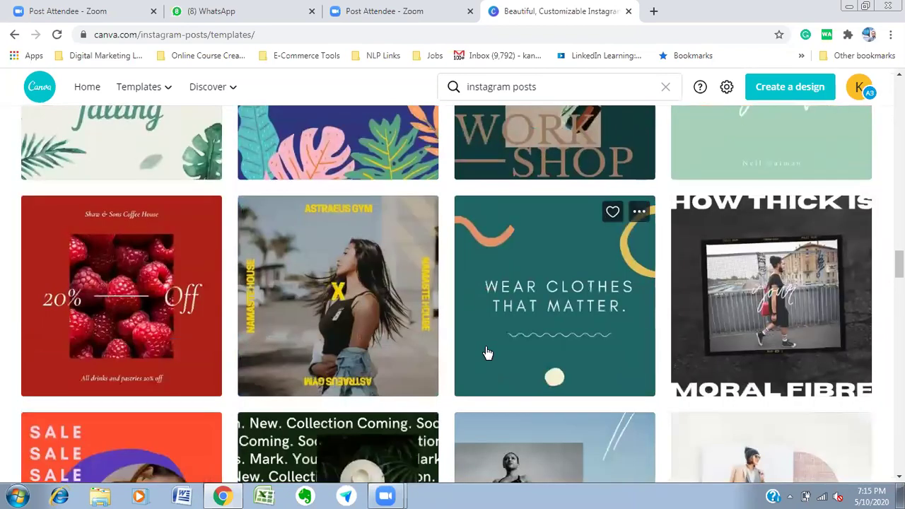
{"action": "scroll", "coordinate": [487, 353], "scroll_direction": "down", "scroll_amount": 4}
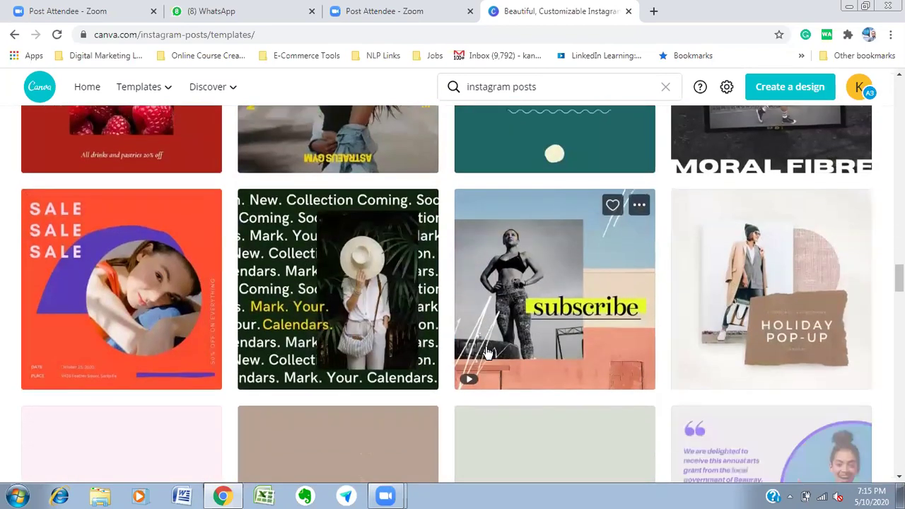
{"action": "scroll", "coordinate": [487, 353], "scroll_direction": "down", "scroll_amount": 1}
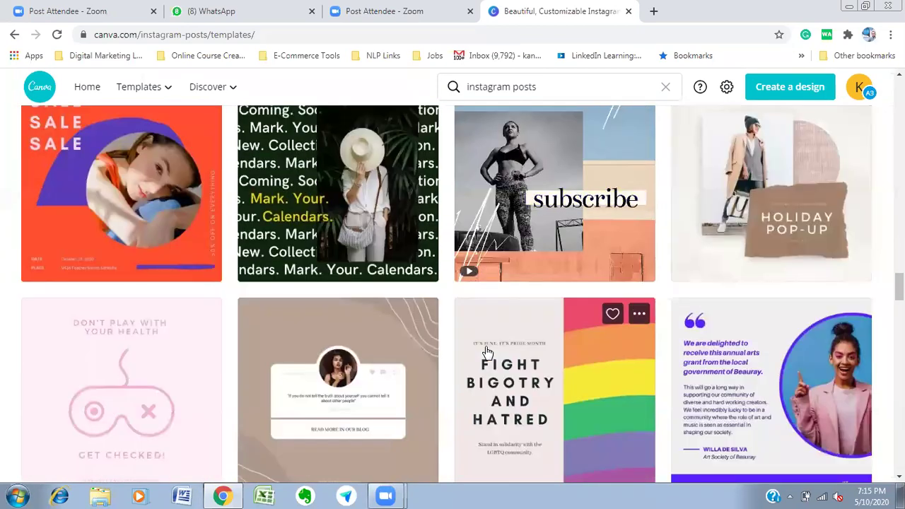
{"action": "scroll", "coordinate": [487, 353], "scroll_direction": "up", "scroll_amount": 2}
{"action": "scroll", "coordinate": [488, 352], "scroll_direction": "up", "scroll_amount": 1}
{"action": "scroll", "coordinate": [487, 352], "scroll_direction": "up", "scroll_amount": 2}
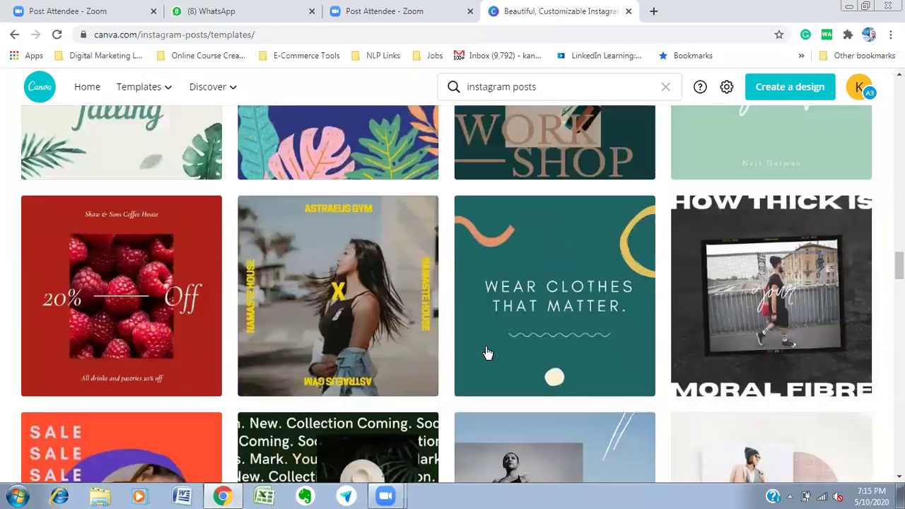
Look back over the Instagram post templates, comparing the sale, quote, workshop and fashion designs
{"action": "scroll", "coordinate": [487, 352], "scroll_direction": "up", "scroll_amount": 2}
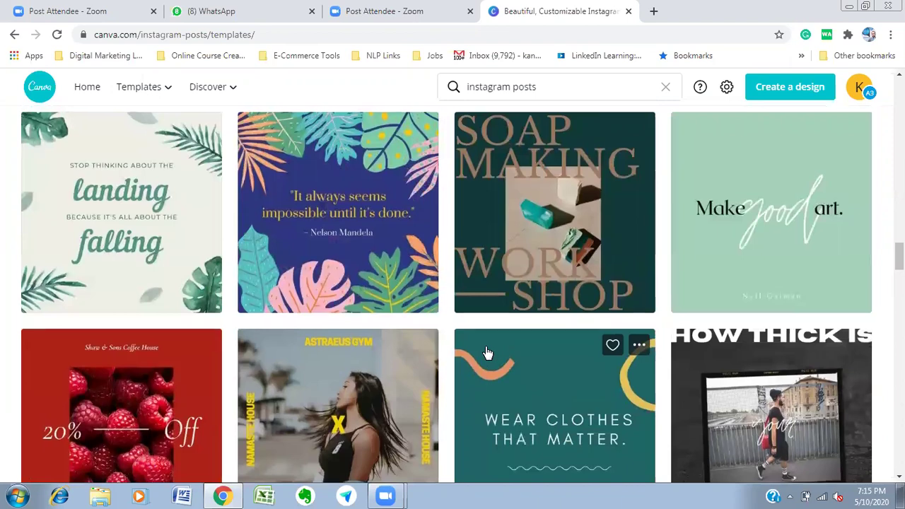
{"action": "scroll", "coordinate": [487, 352], "scroll_direction": "up", "scroll_amount": 4}
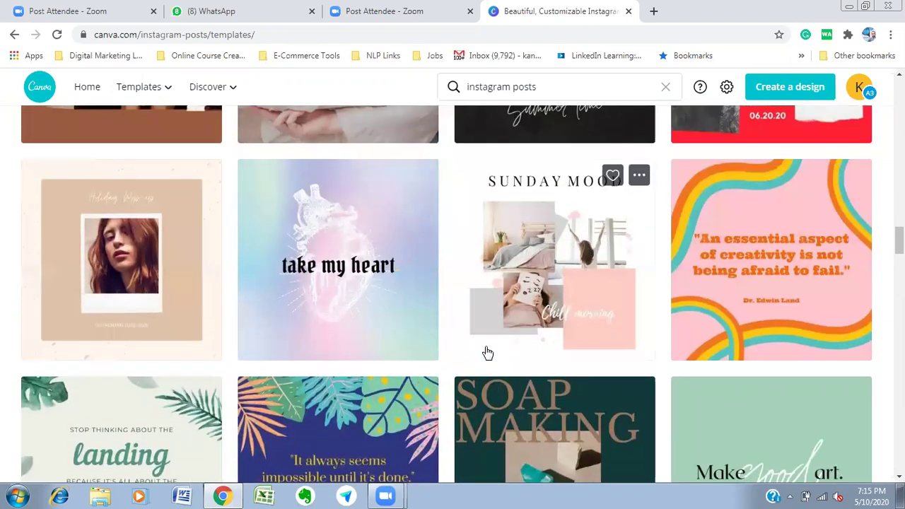
{"action": "scroll", "coordinate": [487, 353], "scroll_direction": "up", "scroll_amount": 5}
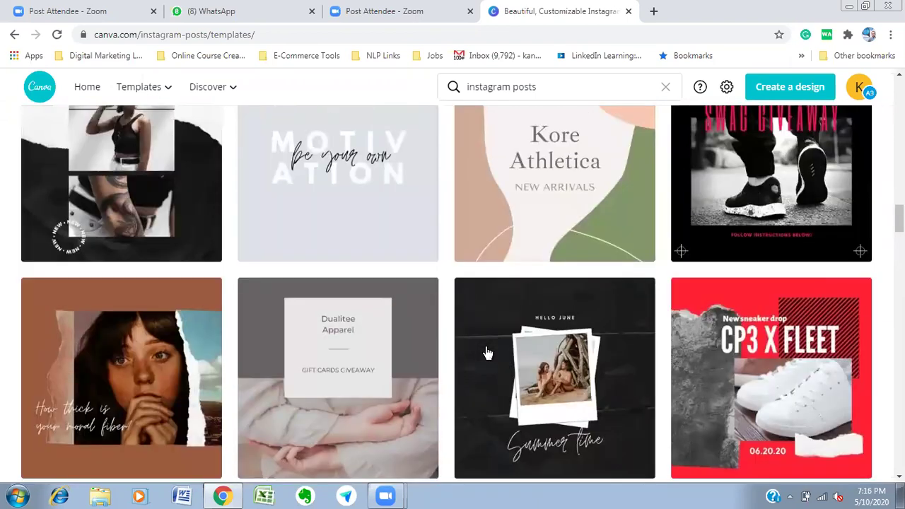
{"action": "scroll", "coordinate": [487, 353], "scroll_direction": "up", "scroll_amount": 6}
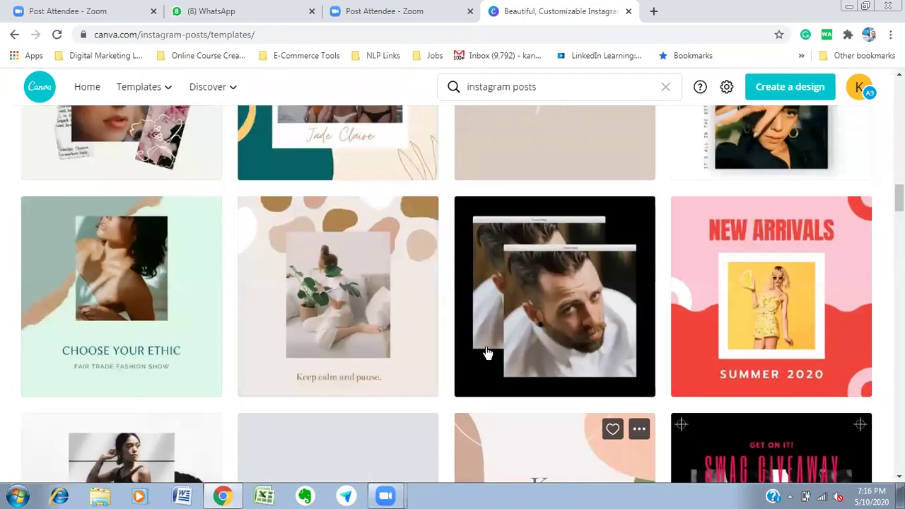
{"action": "scroll", "coordinate": [487, 352], "scroll_direction": "up", "scroll_amount": 2}
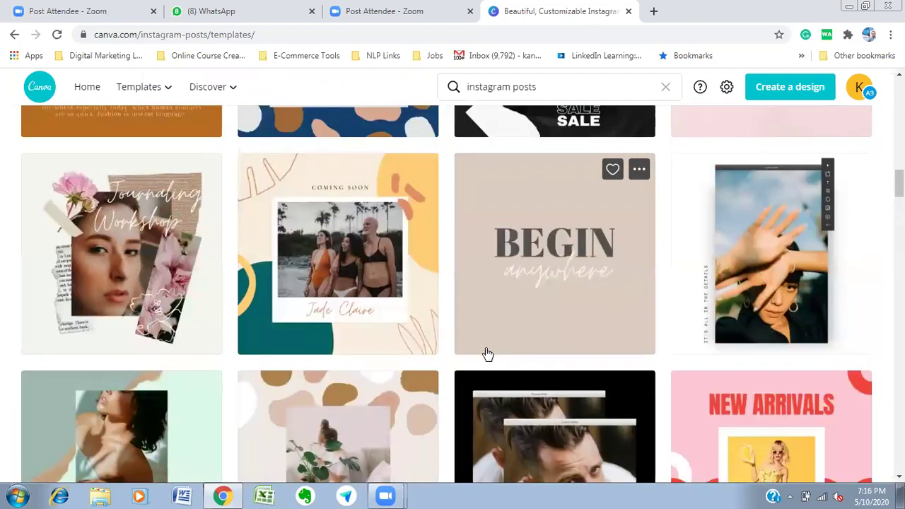
{"action": "scroll", "coordinate": [487, 353], "scroll_direction": "up", "scroll_amount": 3}
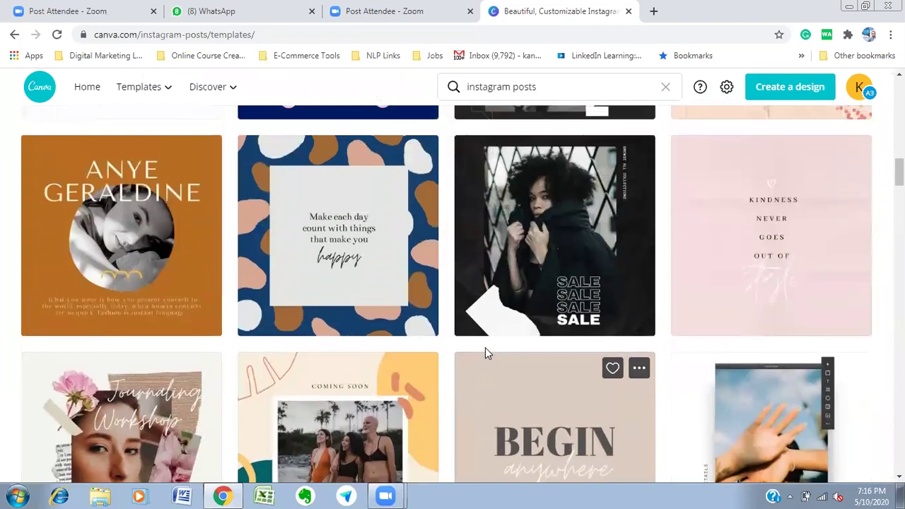
{"action": "scroll", "coordinate": [485, 353], "scroll_direction": "up", "scroll_amount": 3}
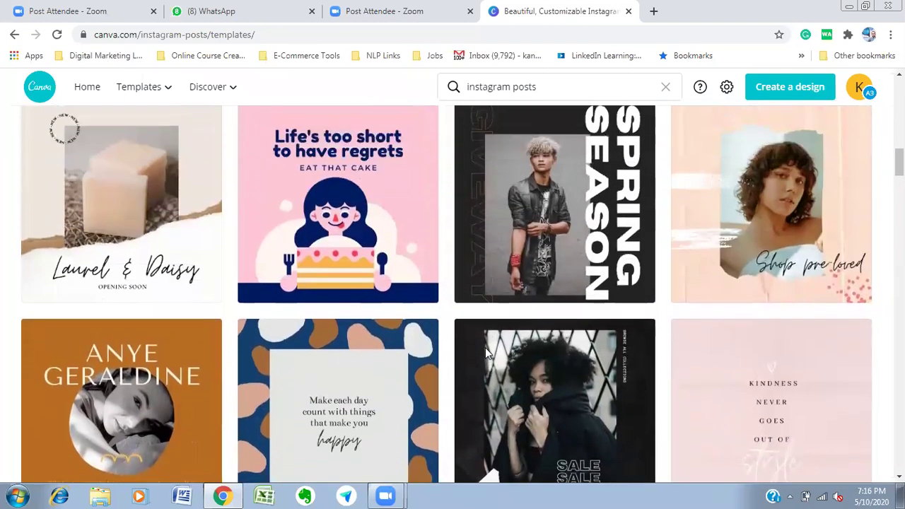
{"action": "scroll", "coordinate": [488, 353], "scroll_direction": "down", "scroll_amount": 6}
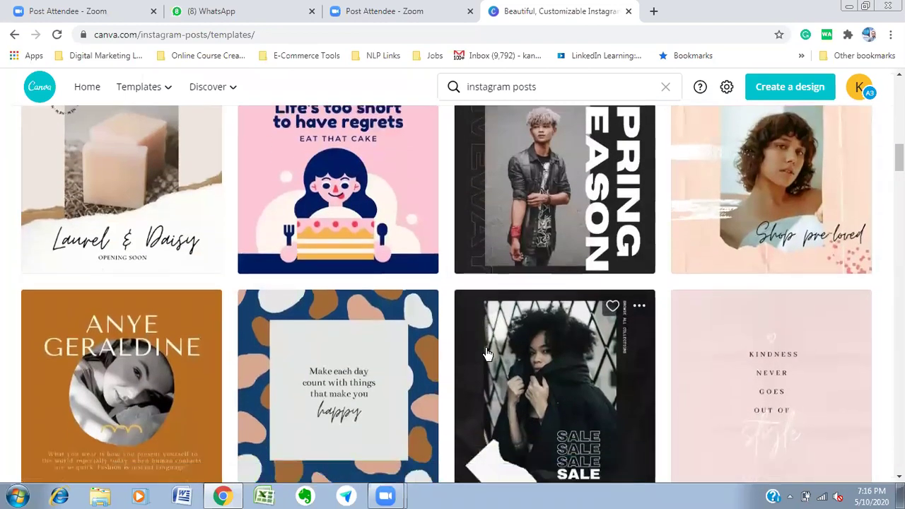
{"action": "scroll", "coordinate": [487, 352], "scroll_direction": "down", "scroll_amount": 12}
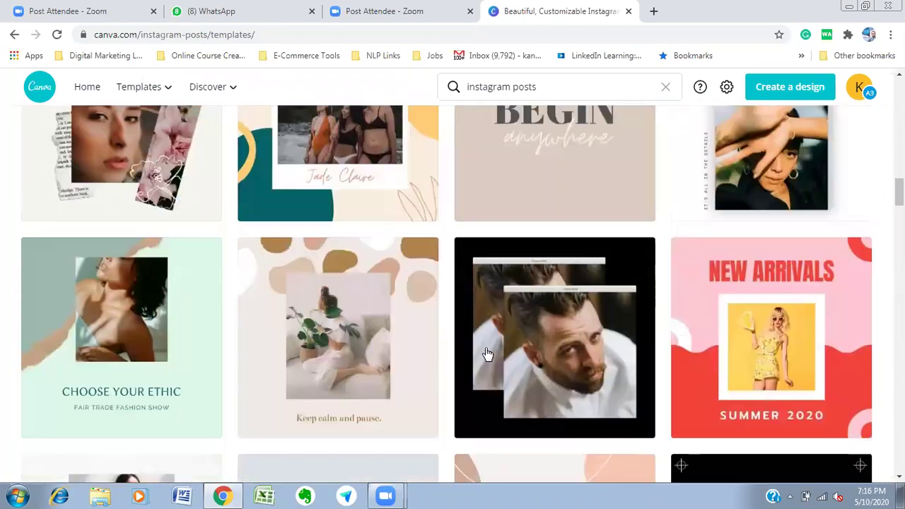
{"action": "scroll", "coordinate": [487, 353], "scroll_direction": "down", "scroll_amount": 7}
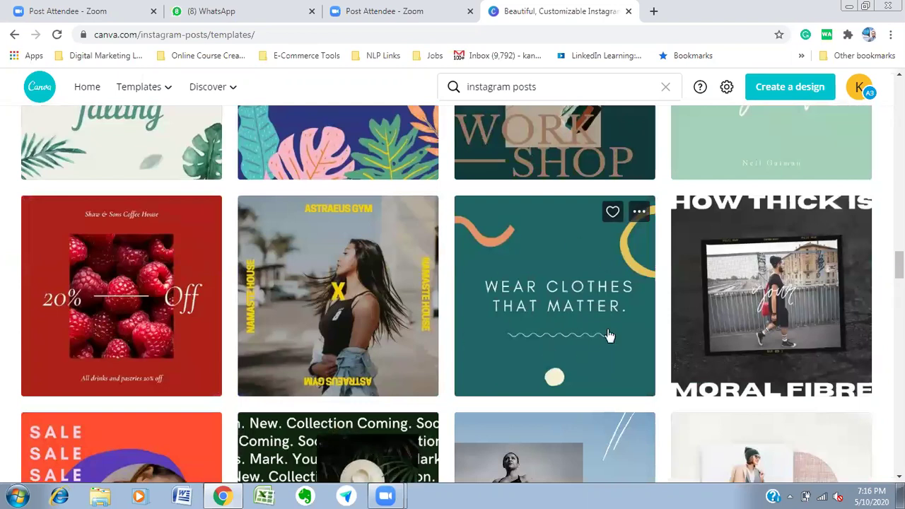
Open the details of the green "Wear clothes that matter." template and review its color palette and graphics
{"action": "left_click", "coordinate": [576, 301]}
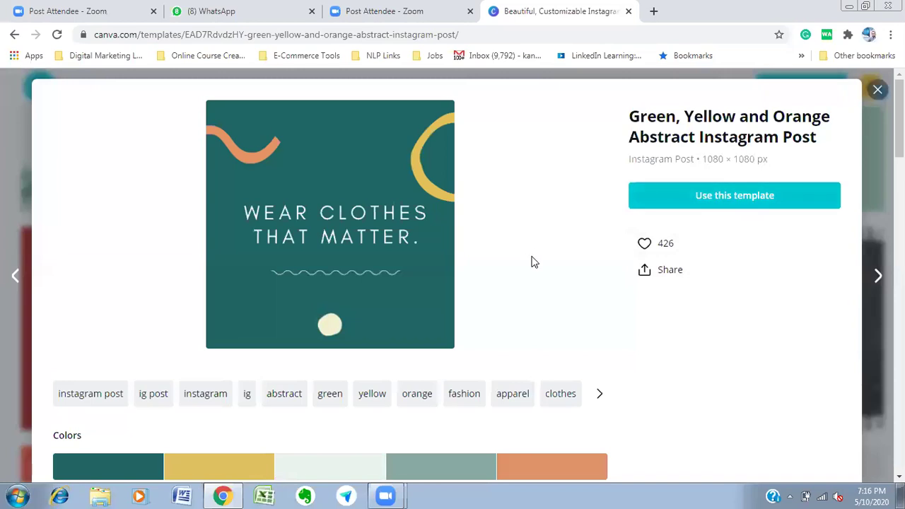
{"action": "scroll", "coordinate": [531, 262], "scroll_direction": "down", "scroll_amount": 3}
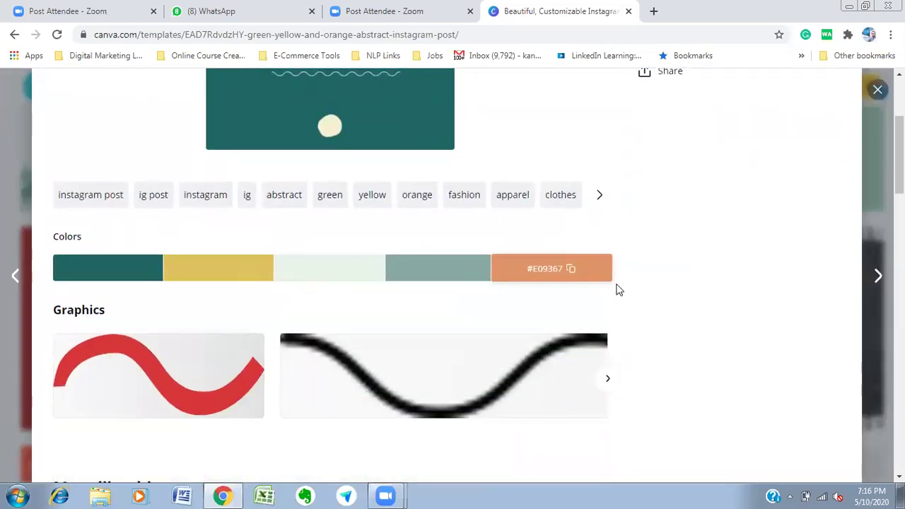
{"action": "scroll", "coordinate": [622, 307], "scroll_direction": "down", "scroll_amount": 2}
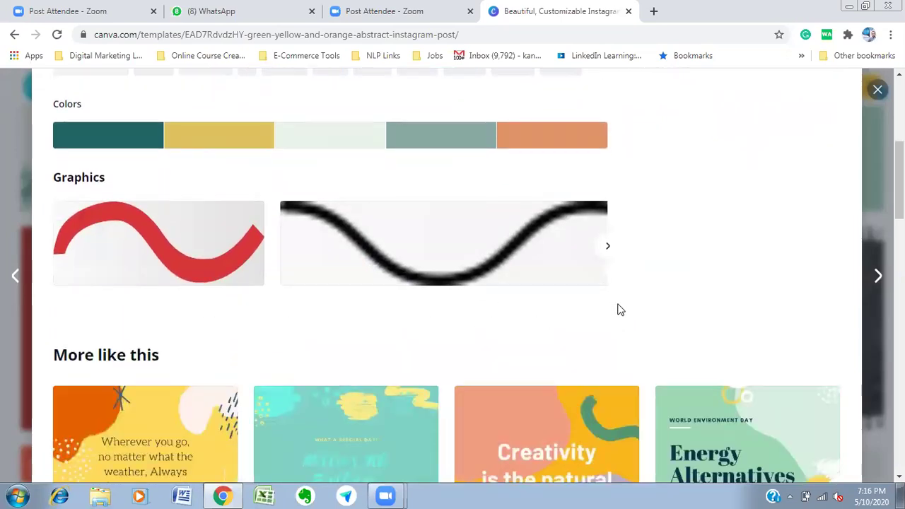
Browse the similar designs under More like this for the green abstract Instagram post template
{"action": "scroll", "coordinate": [620, 310], "scroll_direction": "down", "scroll_amount": 2}
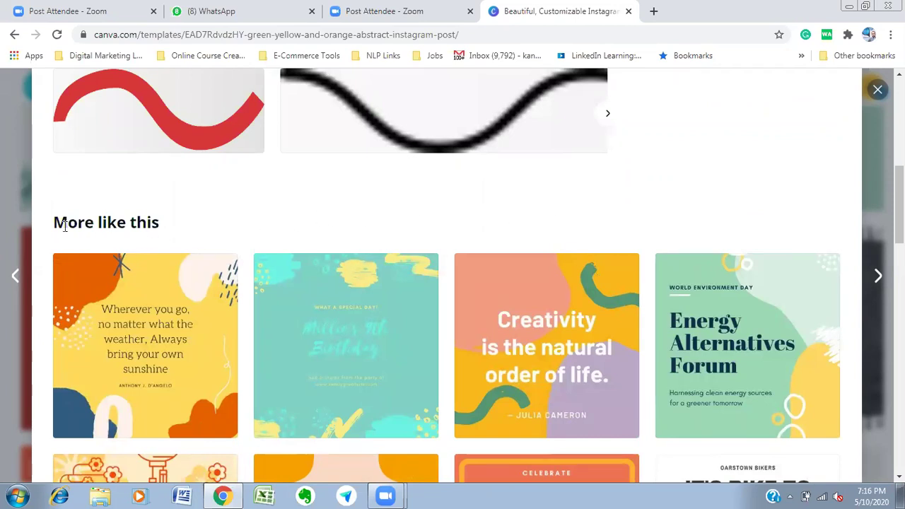
{"action": "scroll", "coordinate": [259, 262], "scroll_direction": "down", "scroll_amount": 1}
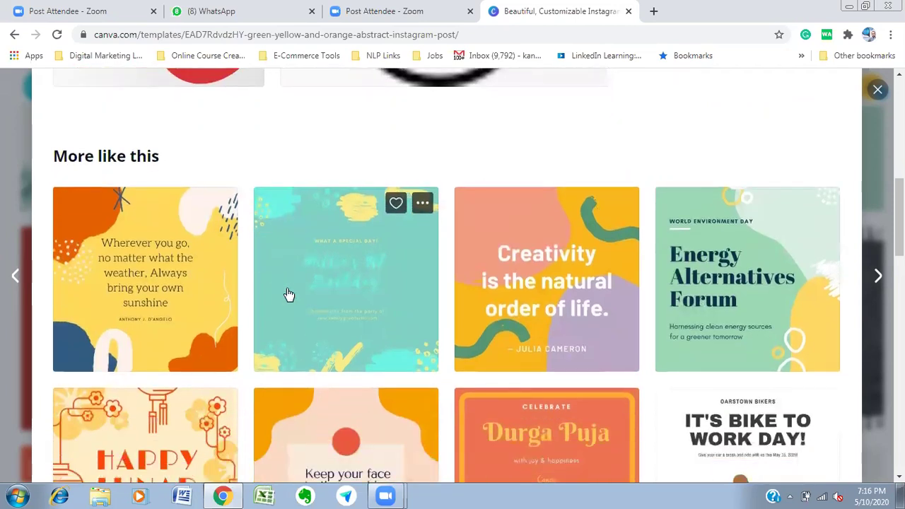
{"action": "scroll", "coordinate": [288, 296], "scroll_direction": "down", "scroll_amount": 1}
{"action": "scroll", "coordinate": [288, 295], "scroll_direction": "down", "scroll_amount": 2}
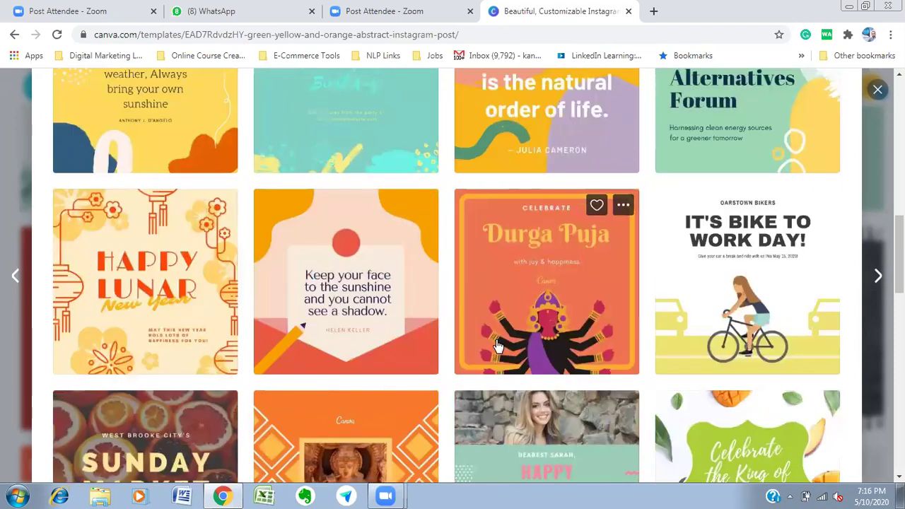
{"action": "scroll", "coordinate": [497, 346], "scroll_direction": "down", "scroll_amount": 1}
{"action": "scroll", "coordinate": [497, 346], "scroll_direction": "down", "scroll_amount": 5}
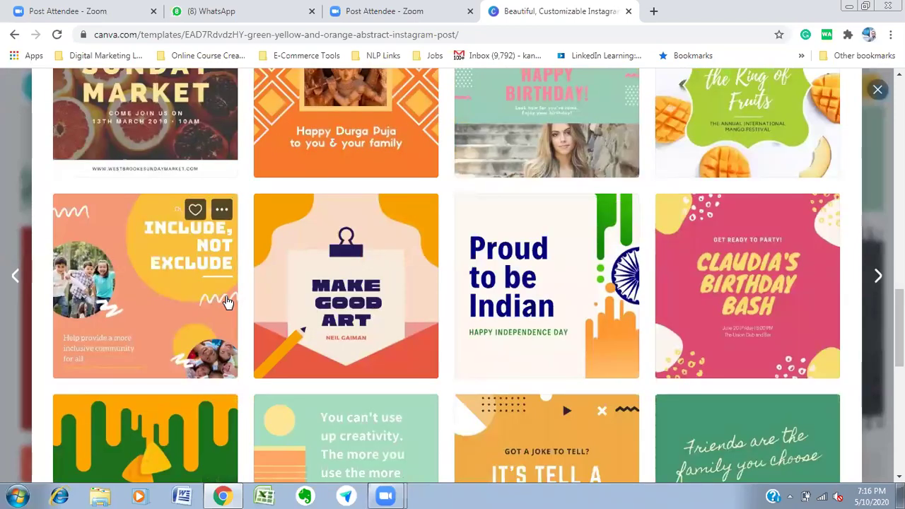
{"action": "scroll", "coordinate": [607, 304], "scroll_direction": "down", "scroll_amount": 3}
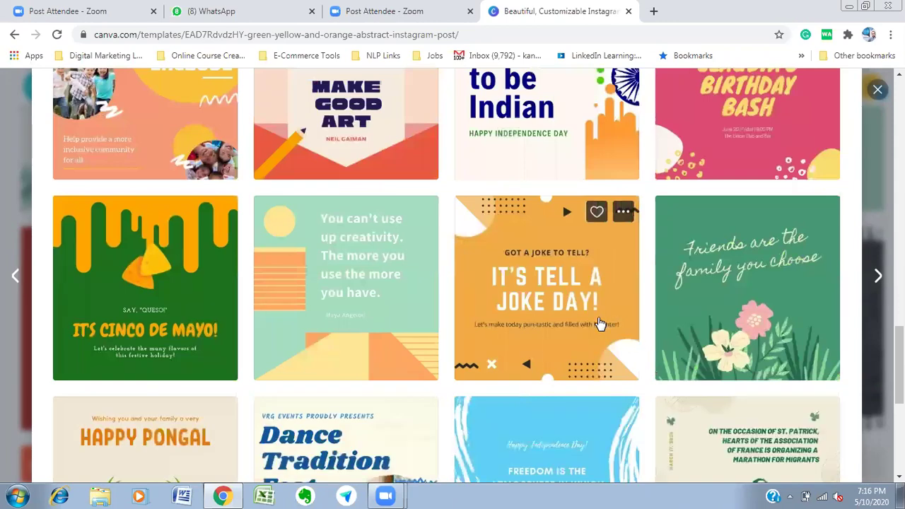
{"action": "scroll", "coordinate": [599, 324], "scroll_direction": "down", "scroll_amount": 3}
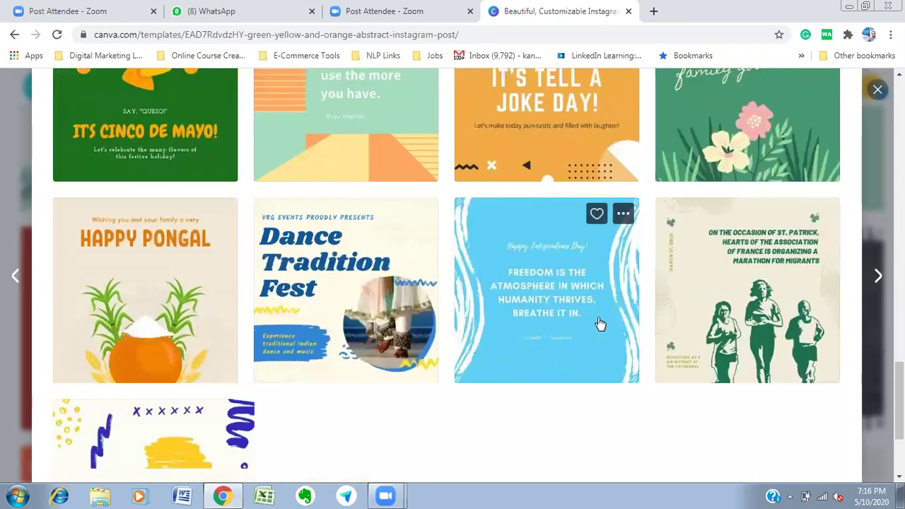
{"action": "scroll", "coordinate": [600, 324], "scroll_direction": "up", "scroll_amount": 12}
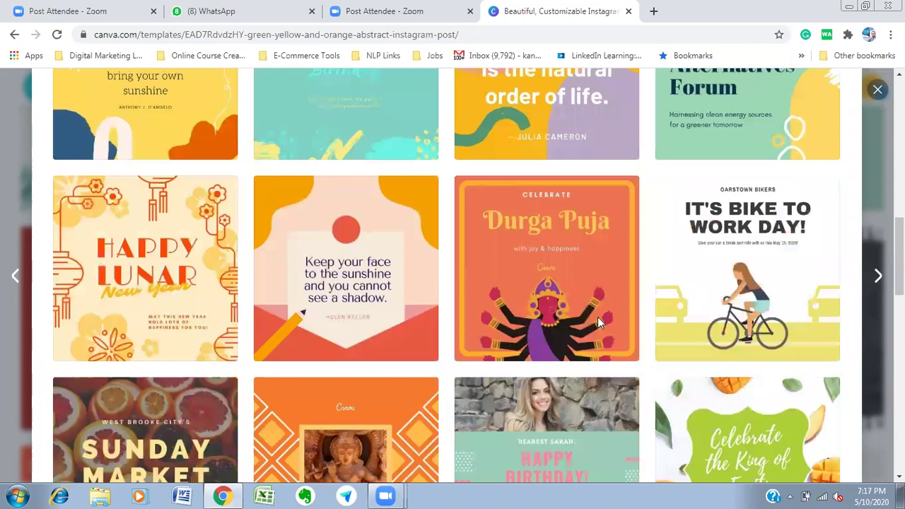
{"action": "scroll", "coordinate": [597, 319], "scroll_direction": "up", "scroll_amount": 2}
{"action": "scroll", "coordinate": [597, 323], "scroll_direction": "up", "scroll_amount": 2}
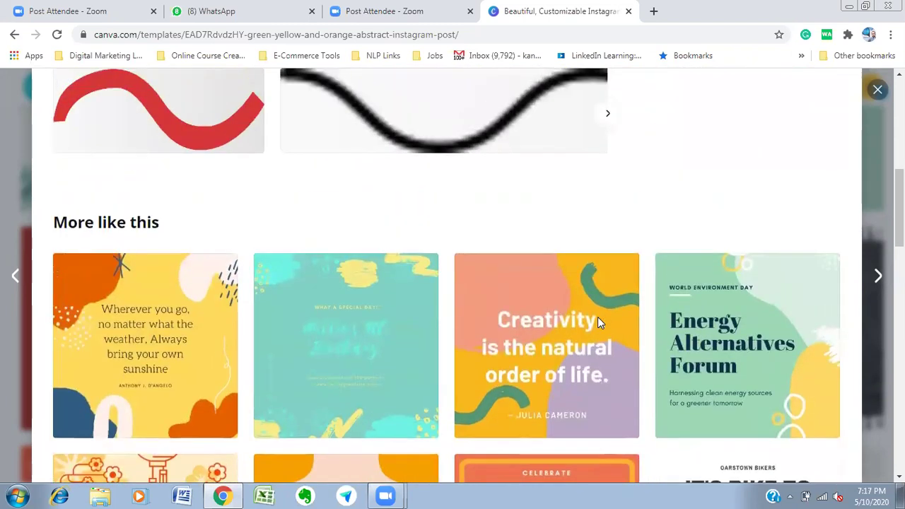
{"action": "mouse_move", "coordinate": [598, 323]}
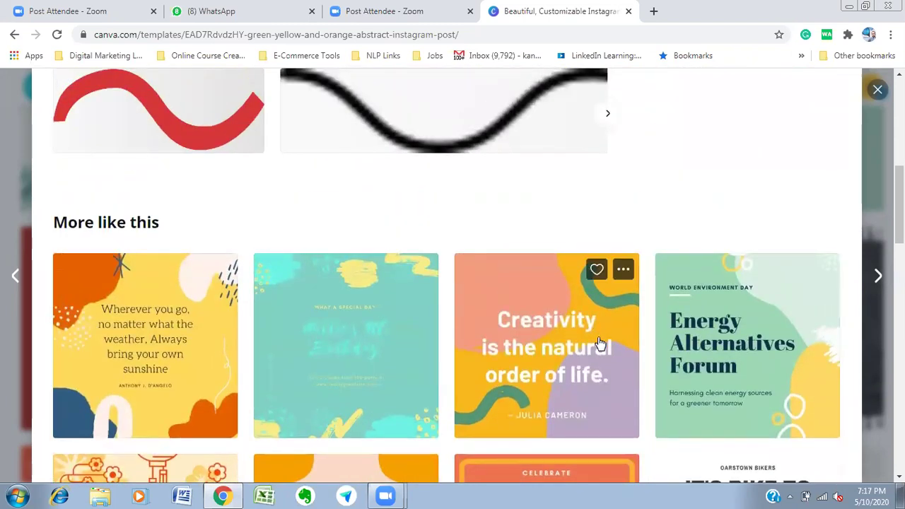
{"action": "scroll", "coordinate": [598, 342], "scroll_direction": "up", "scroll_amount": 2}
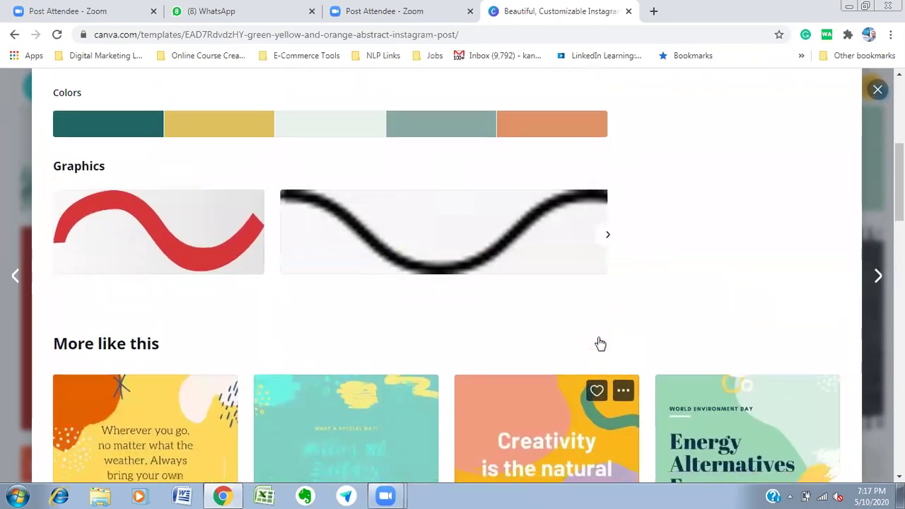
{"action": "scroll", "coordinate": [599, 342], "scroll_direction": "down", "scroll_amount": 4}
{"action": "scroll", "coordinate": [598, 342], "scroll_direction": "down", "scroll_amount": 3}
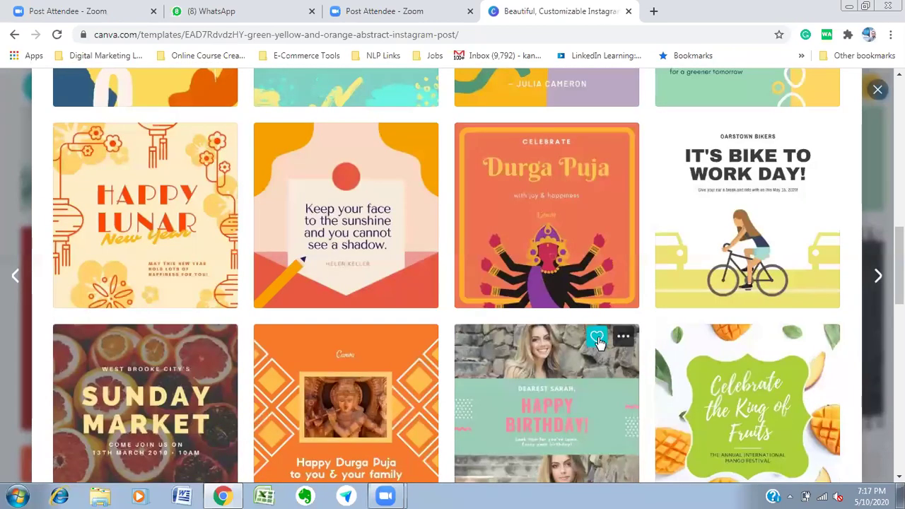
{"action": "scroll", "coordinate": [598, 342], "scroll_direction": "down", "scroll_amount": 4}
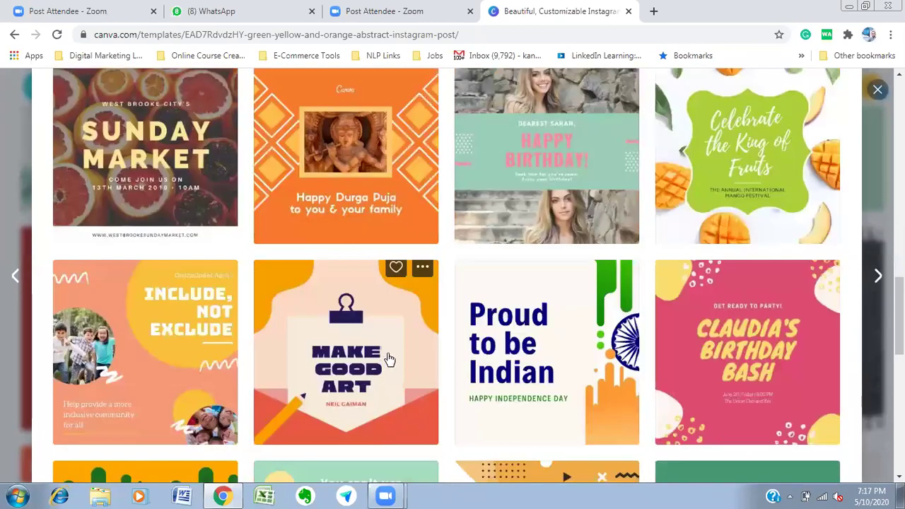
Open the "Make Good Art" template from the similar designs and use it to start a new Instagram post
{"action": "mouse_move", "coordinate": [396, 362]}
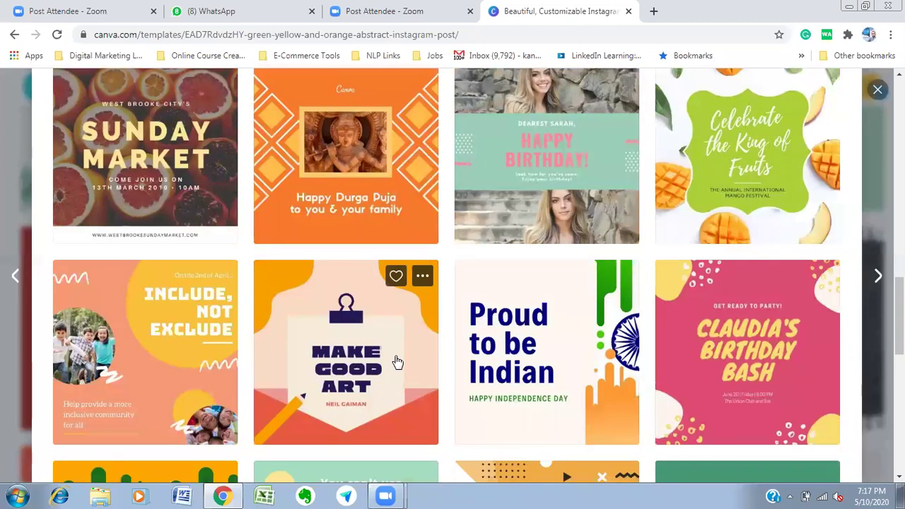
{"action": "left_click", "coordinate": [397, 362]}
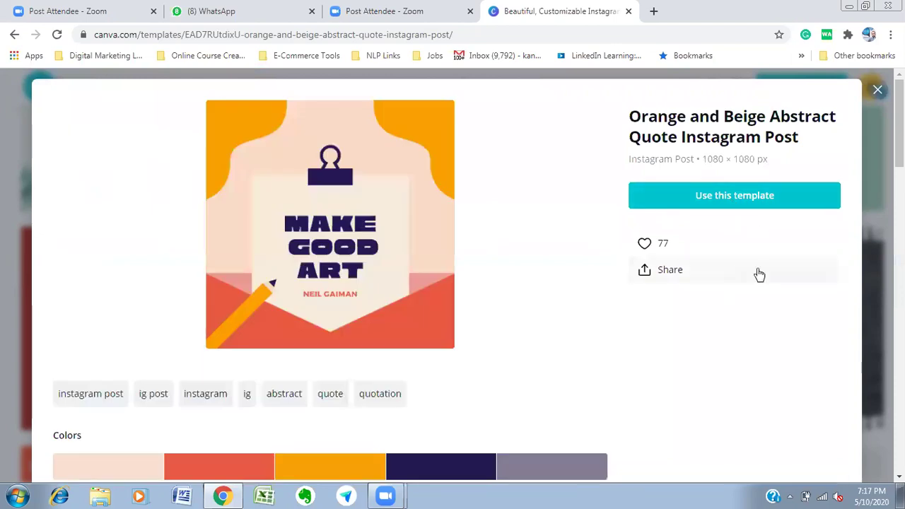
{"action": "left_click", "coordinate": [758, 203]}
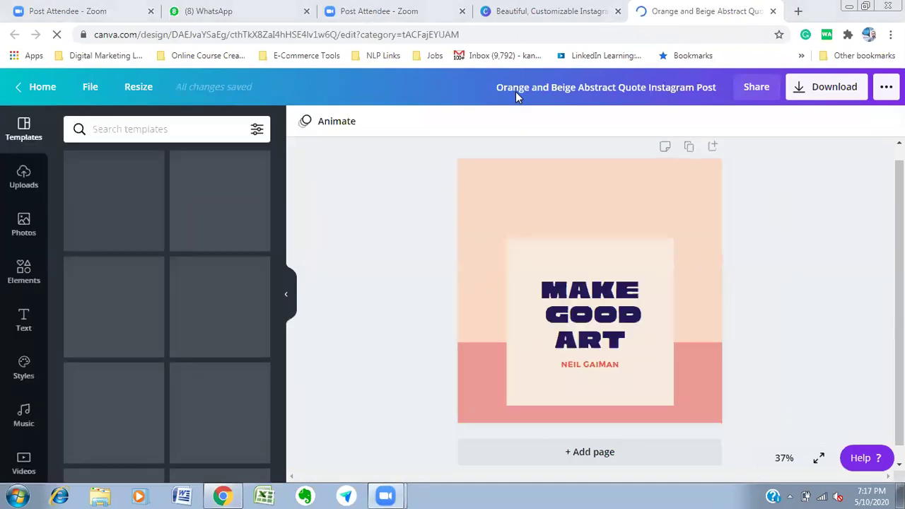
{"action": "key", "text": "super+d"}
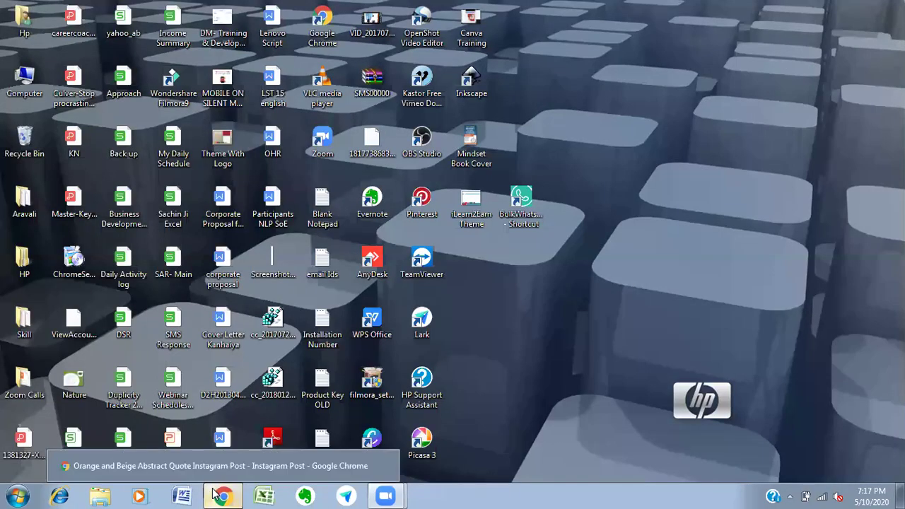
{"action": "left_click", "coordinate": [238, 495]}
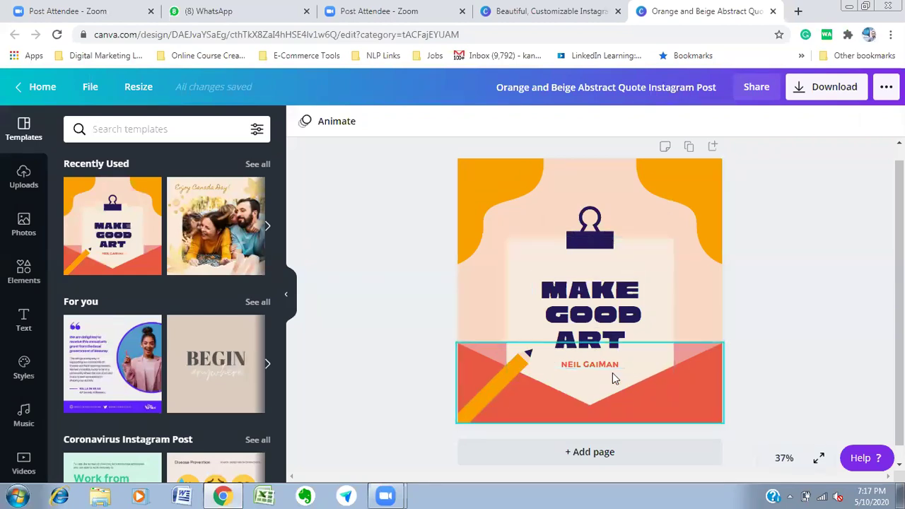
Replace the "MAKE GOOD ART" heading with "PUNJAB'S LARGEST DIGITAL CAREER GUIDANCE CONFERENCE"
{"action": "left_click", "coordinate": [603, 300]}
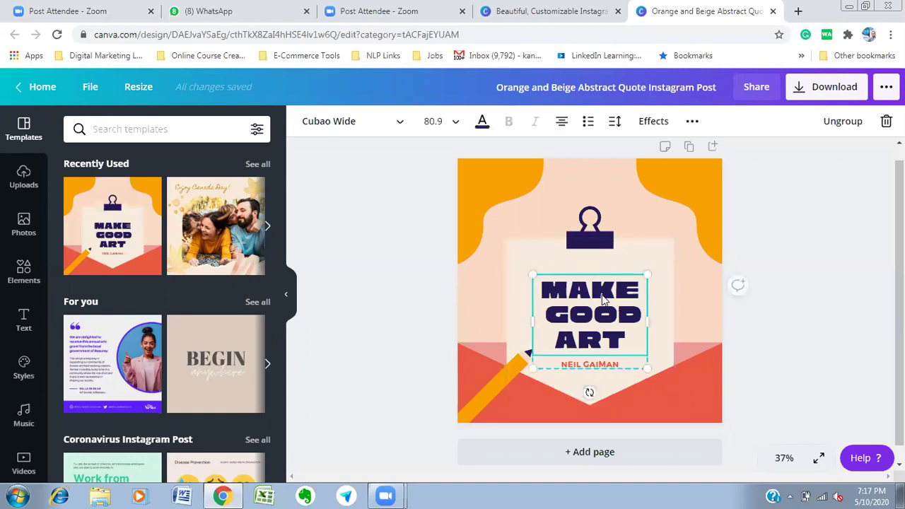
{"action": "double_click", "coordinate": [603, 297]}
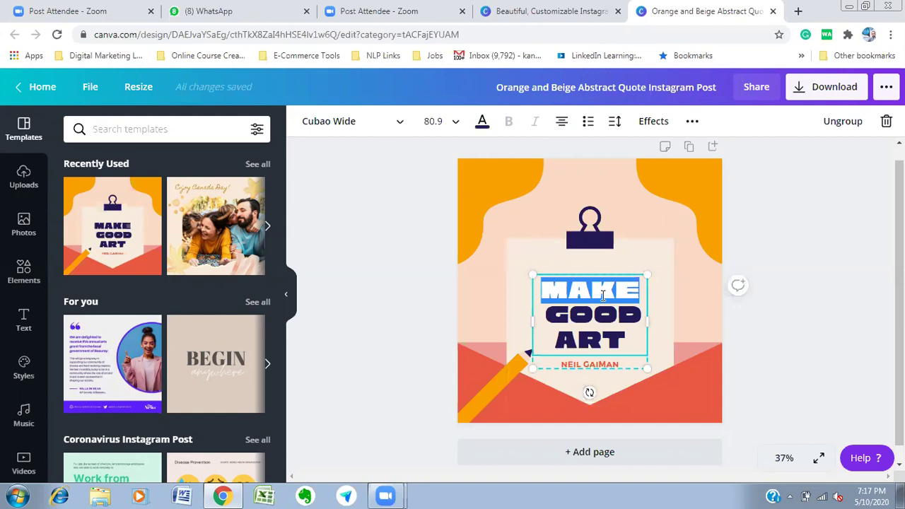
{"action": "triple_click", "coordinate": [603, 296]}
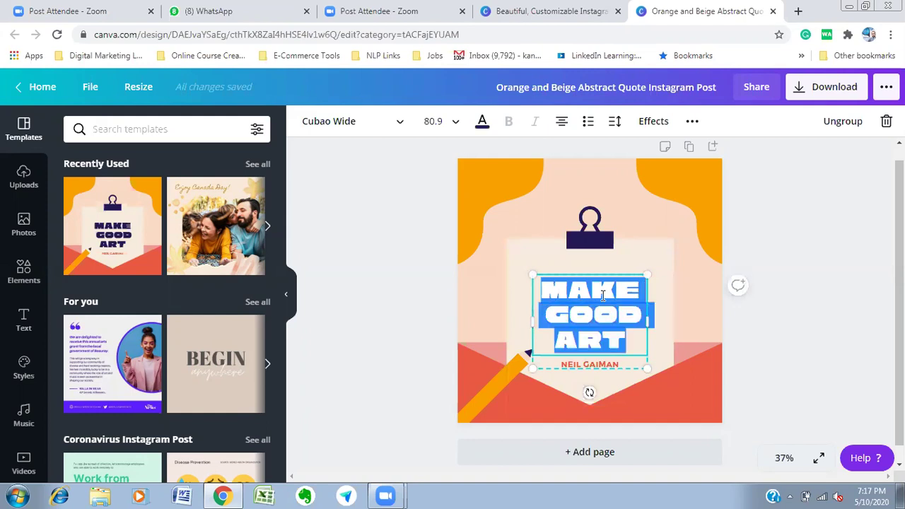
{"action": "type", "text": "PU"}
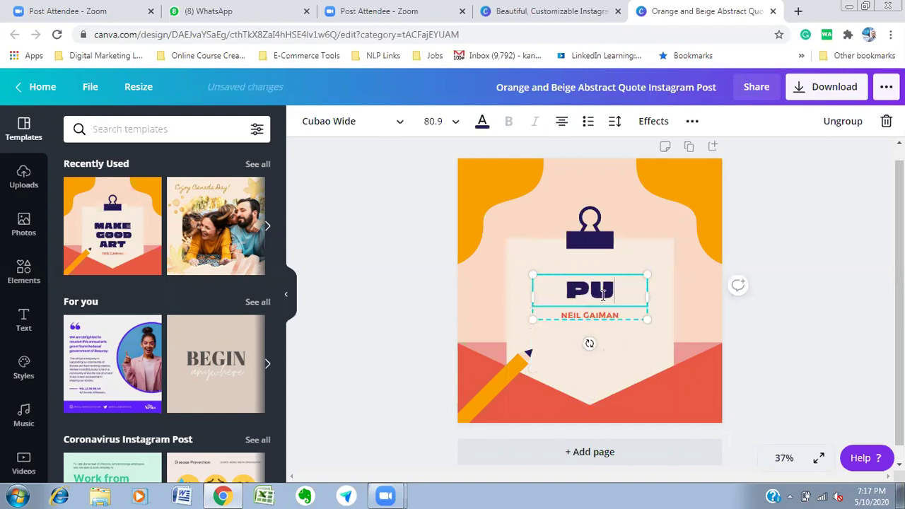
{"action": "type", "text": "NJAB'S"}
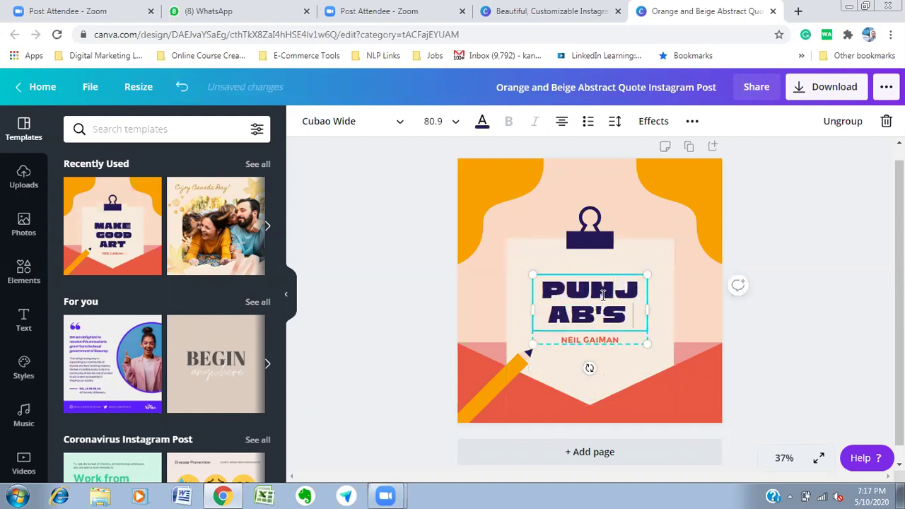
{"action": "type", "text": " LARGEST"}
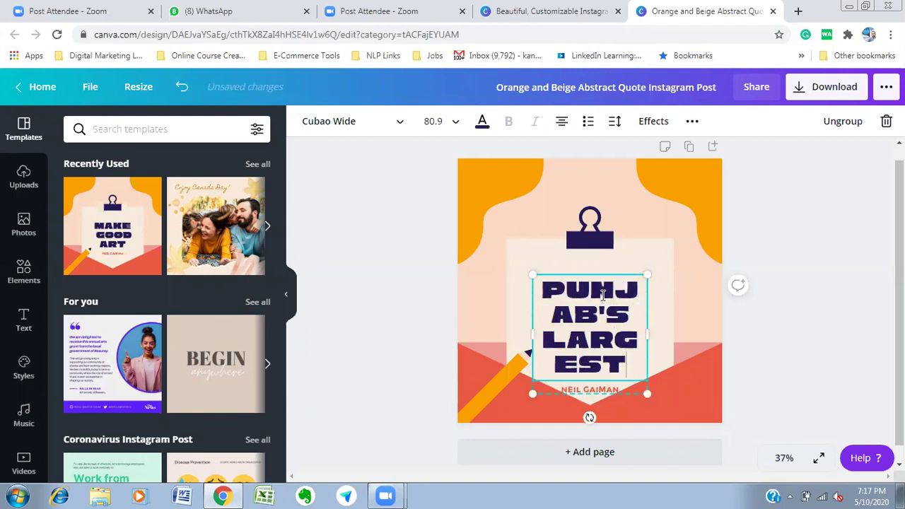
{"action": "type", "text": " DIGITAL CAREE"}
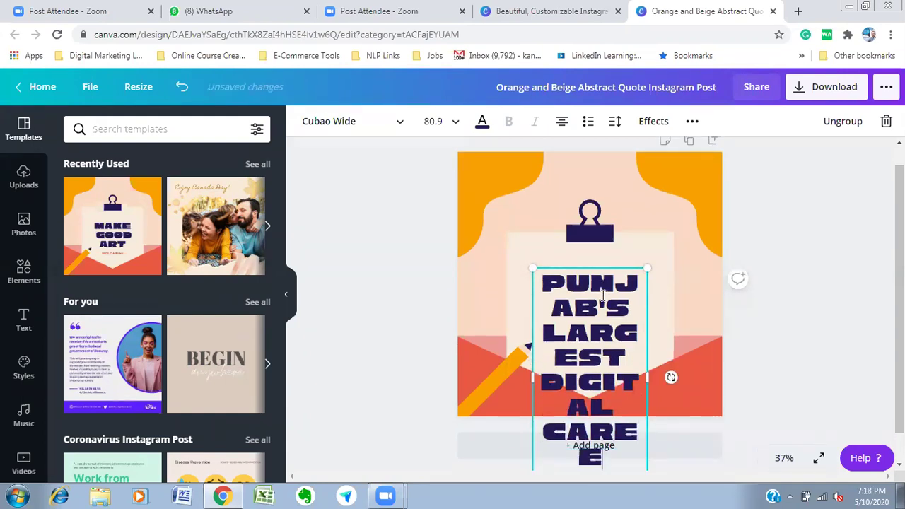
{"action": "type", "text": "R GUIDANCE CONV"}
{"action": "key", "text": "BackSpace"}
{"action": "type", "text": "FEREN"}
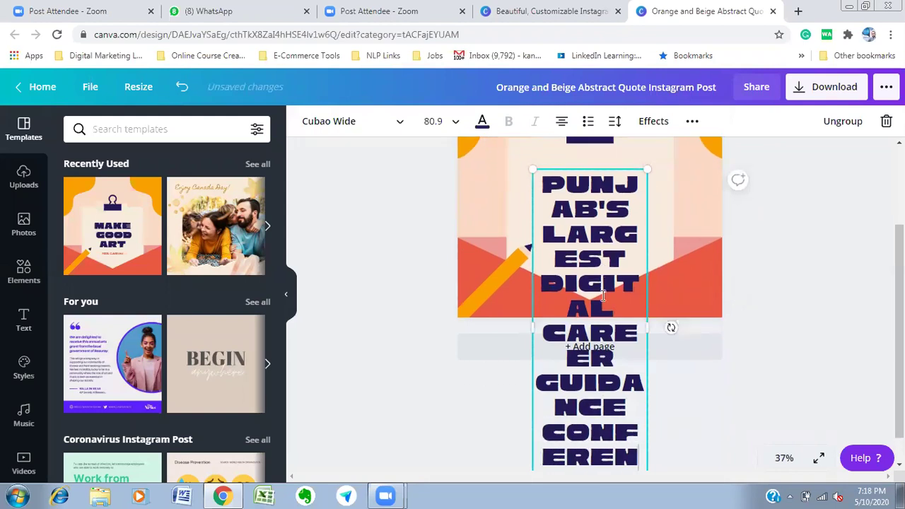
{"action": "type", "text": "CE"}
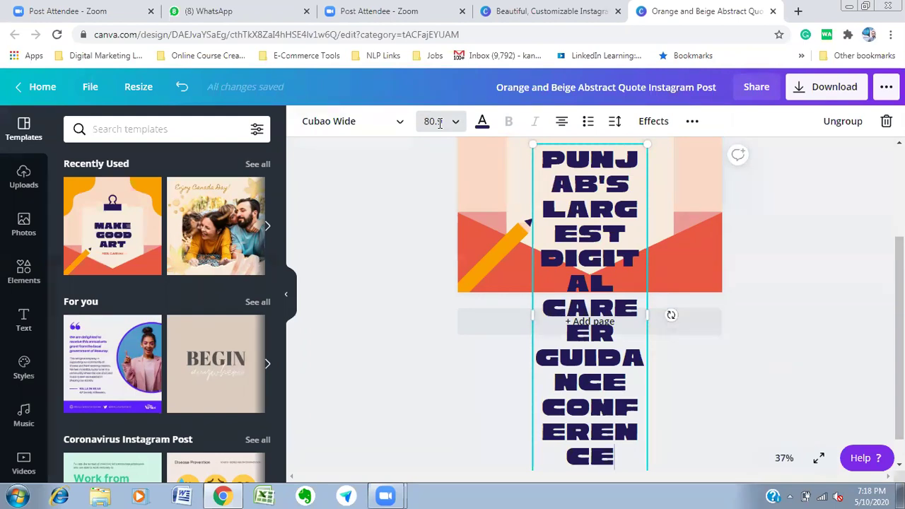
Set the font size of the conference heading to 48
{"action": "left_click", "coordinate": [439, 122]}
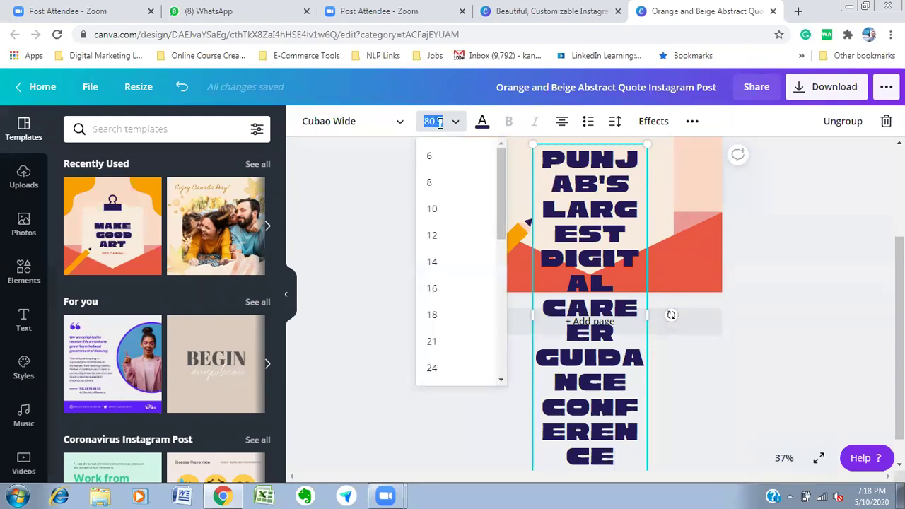
{"action": "left_click_drag", "start_coordinate": [501, 224], "coordinate": [502, 306]}
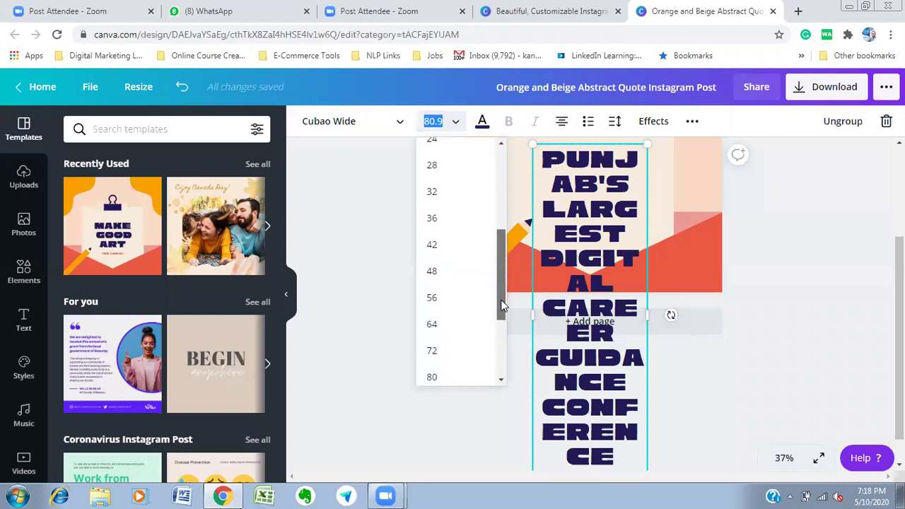
{"action": "left_click", "coordinate": [444, 273]}
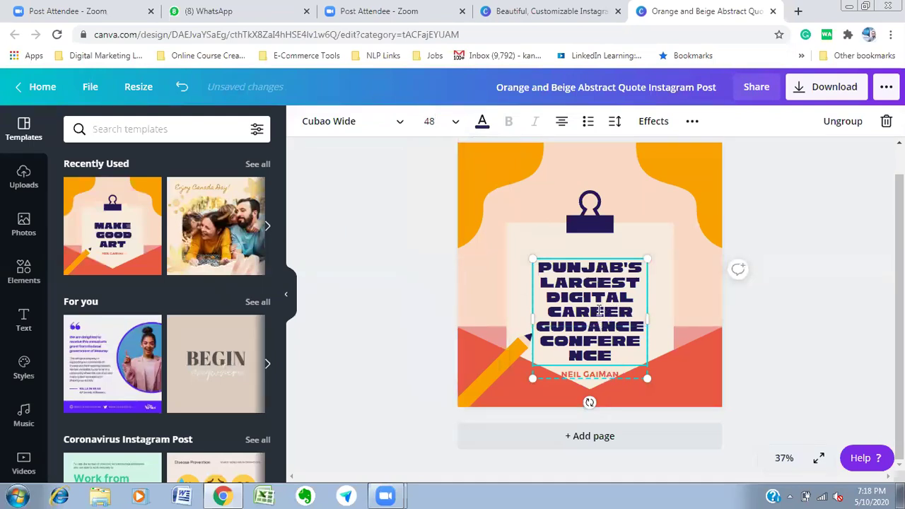
Move the group of heading and author text up to just below the binder clip
{"action": "left_click_drag", "start_coordinate": [599, 310], "coordinate": [597, 283]}
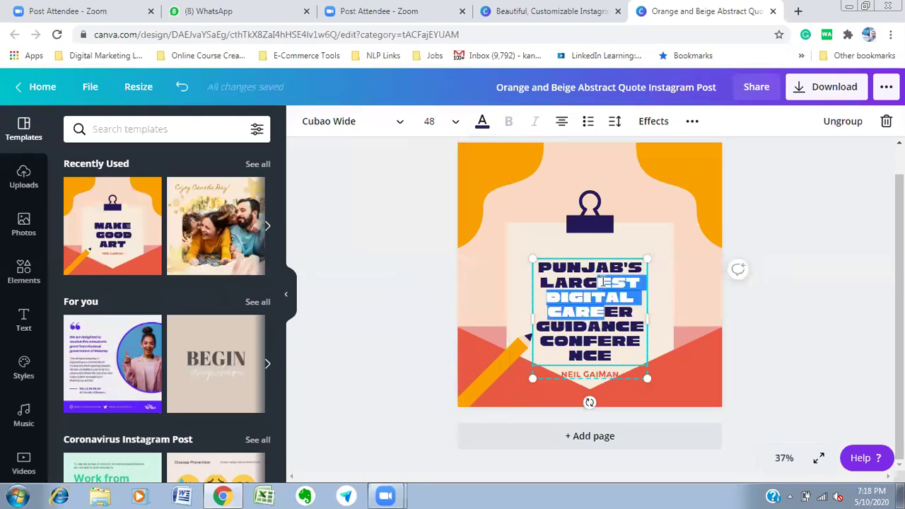
{"action": "left_click", "coordinate": [800, 328]}
{"action": "left_click_drag", "start_coordinate": [612, 295], "coordinate": [611, 275]}
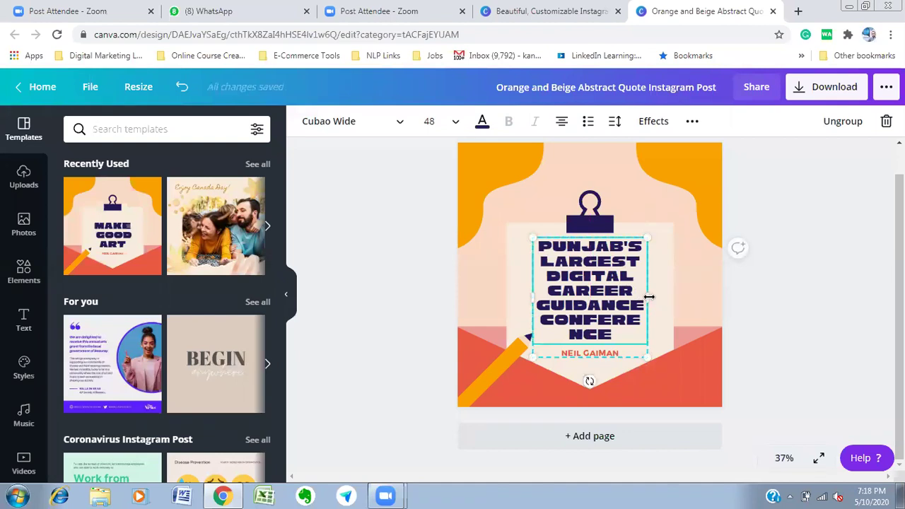
Widen the heading text group so "CONFERENCE" fits on one line, and center it horizontally on the page
{"action": "left_click_drag", "start_coordinate": [649, 297], "coordinate": [673, 294]}
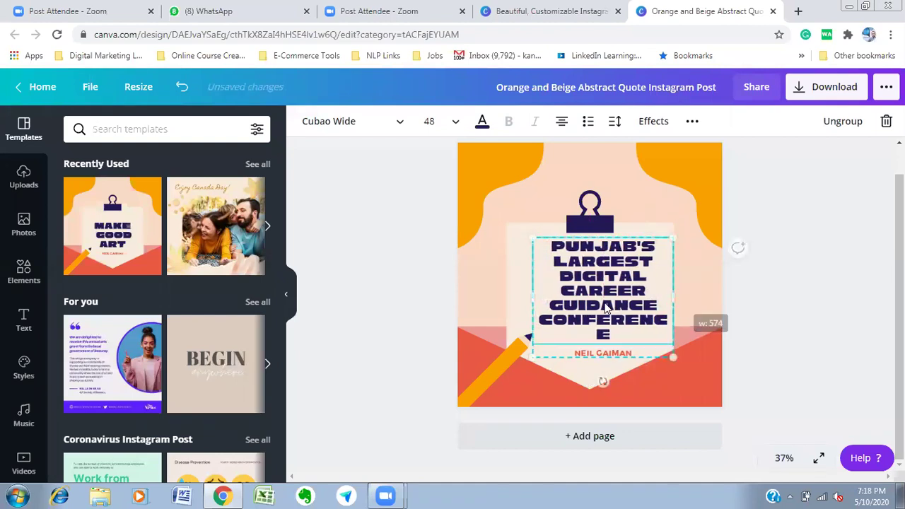
{"action": "left_click_drag", "start_coordinate": [531, 297], "coordinate": [523, 299]}
{"action": "left_click_drag", "start_coordinate": [607, 296], "coordinate": [600, 293]}
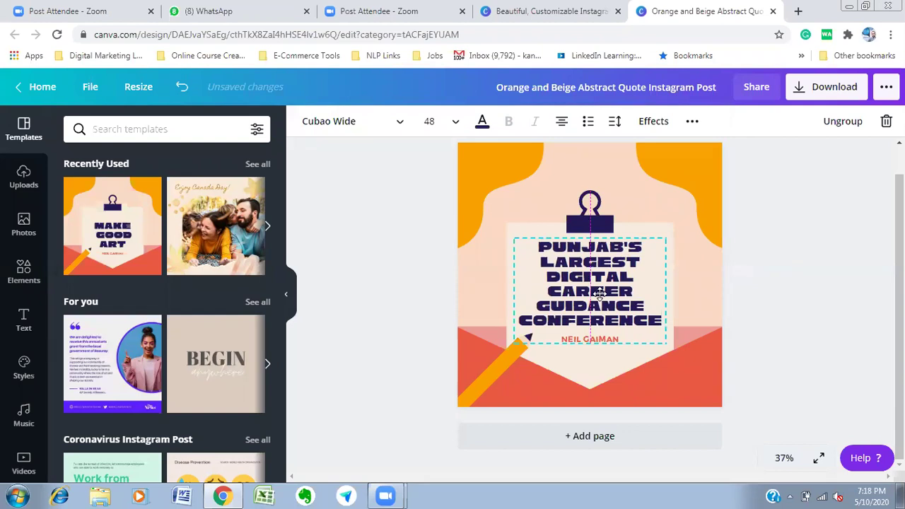
{"action": "left_click_drag", "start_coordinate": [600, 293], "coordinate": [616, 284]}
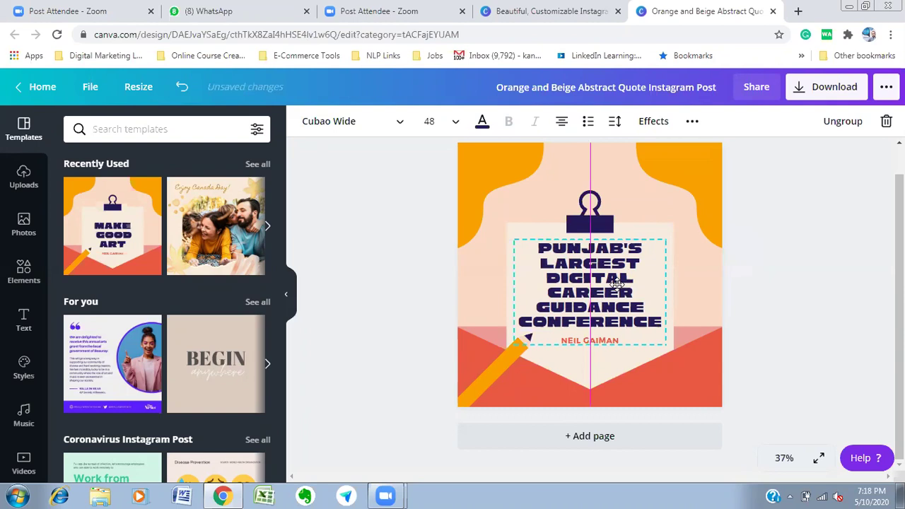
{"action": "left_click_drag", "start_coordinate": [616, 284], "coordinate": [616, 285]}
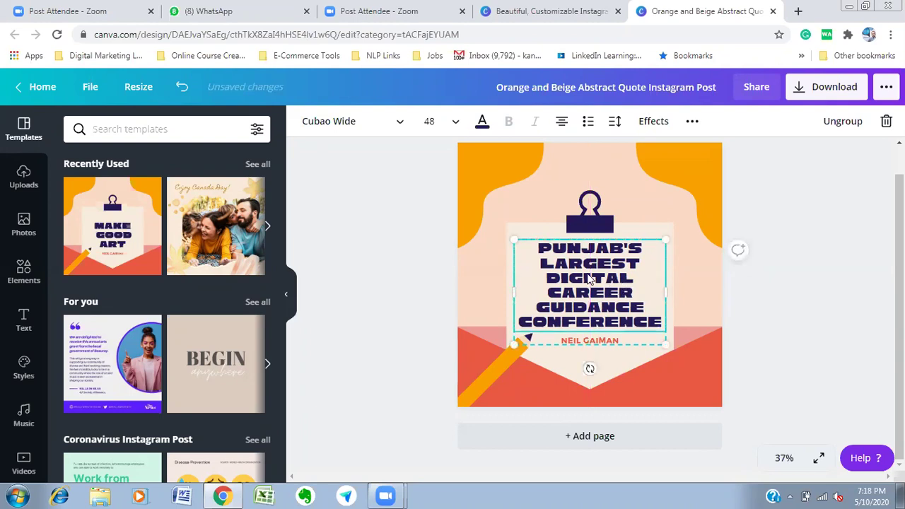
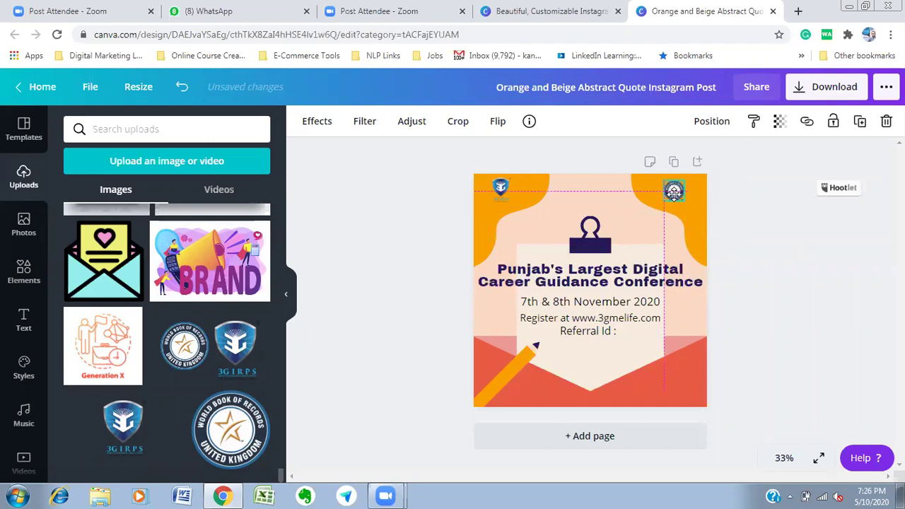
Deselect the logo, preview the conference post in full screen, and return to the editor
{"action": "left_click", "coordinate": [727, 257]}
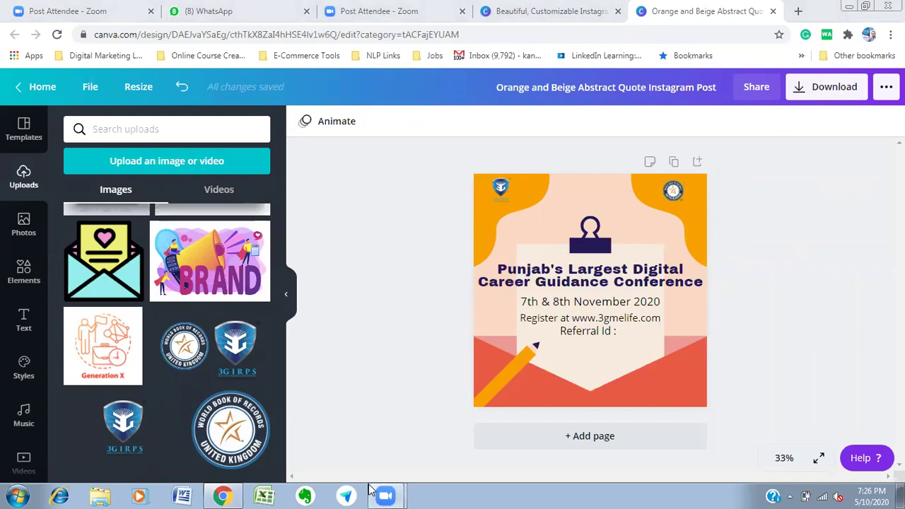
{"action": "key", "text": "super+d"}
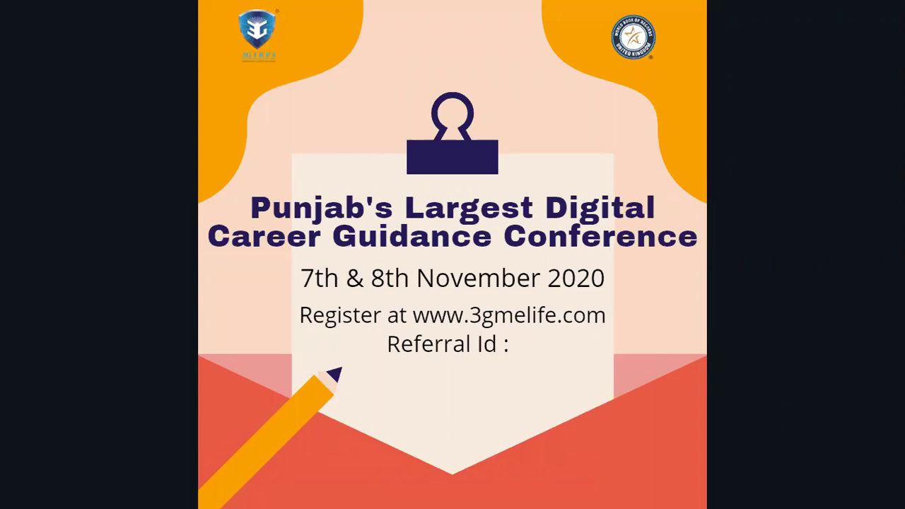
{"action": "key", "text": "Escape"}
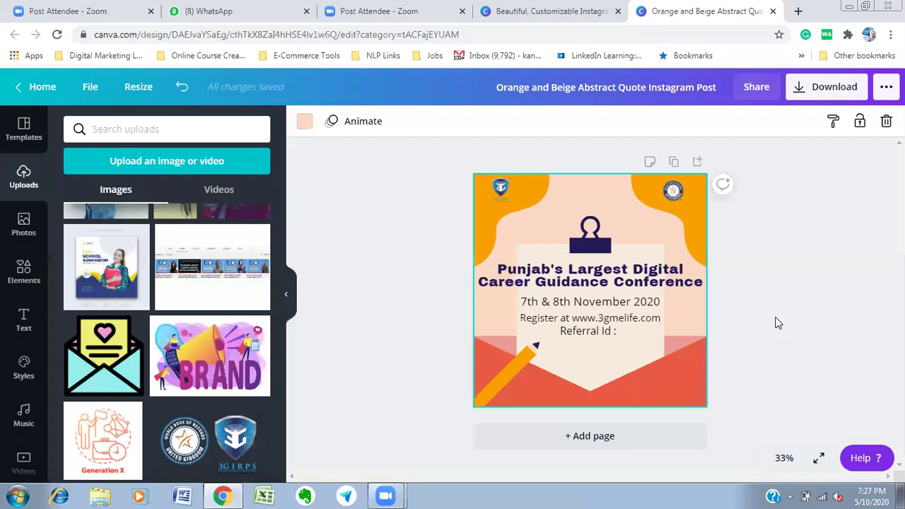
Add a second page to the design and set its background color to white
{"action": "left_click", "coordinate": [610, 440]}
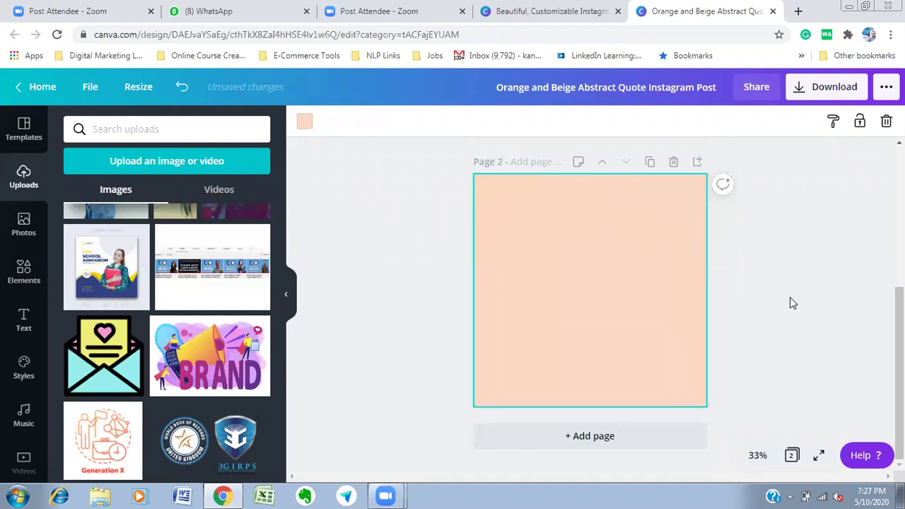
{"action": "left_click", "coordinate": [304, 122]}
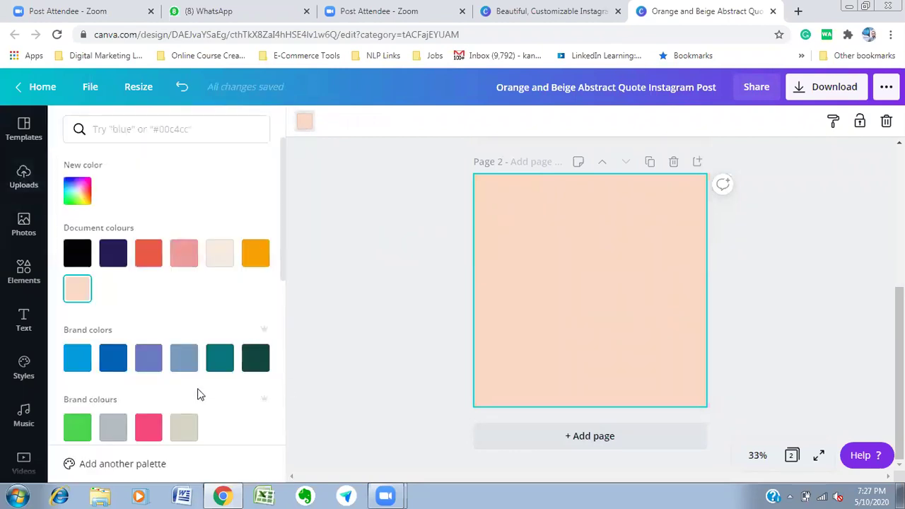
{"action": "scroll", "coordinate": [202, 399], "scroll_direction": "down", "scroll_amount": 2}
{"action": "scroll", "coordinate": [211, 409], "scroll_direction": "down", "scroll_amount": 1}
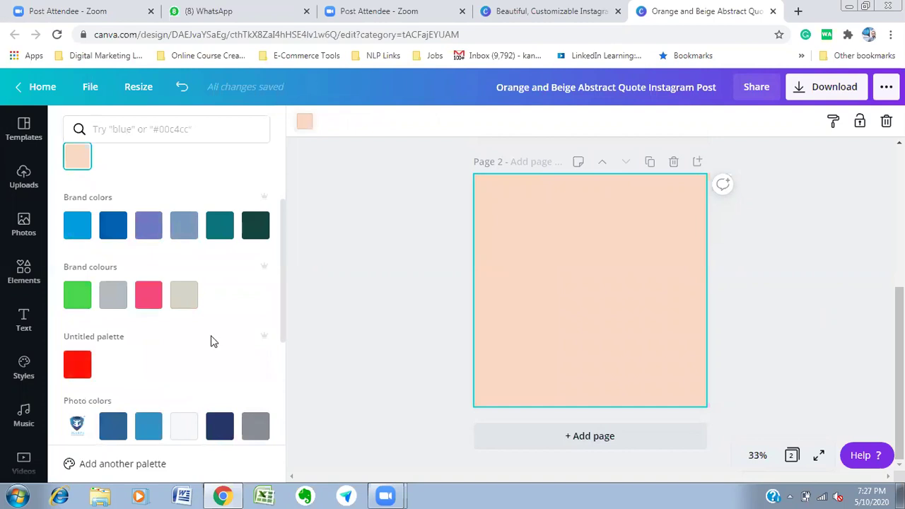
{"action": "scroll", "coordinate": [214, 341], "scroll_direction": "down", "scroll_amount": 3}
{"action": "left_click", "coordinate": [255, 309]}
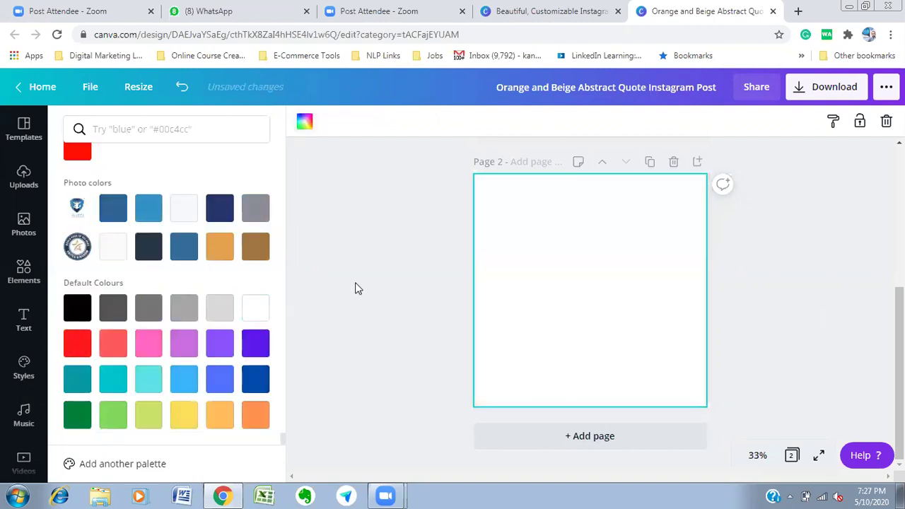
{"action": "left_click", "coordinate": [802, 304]}
{"action": "left_click", "coordinate": [796, 299]}
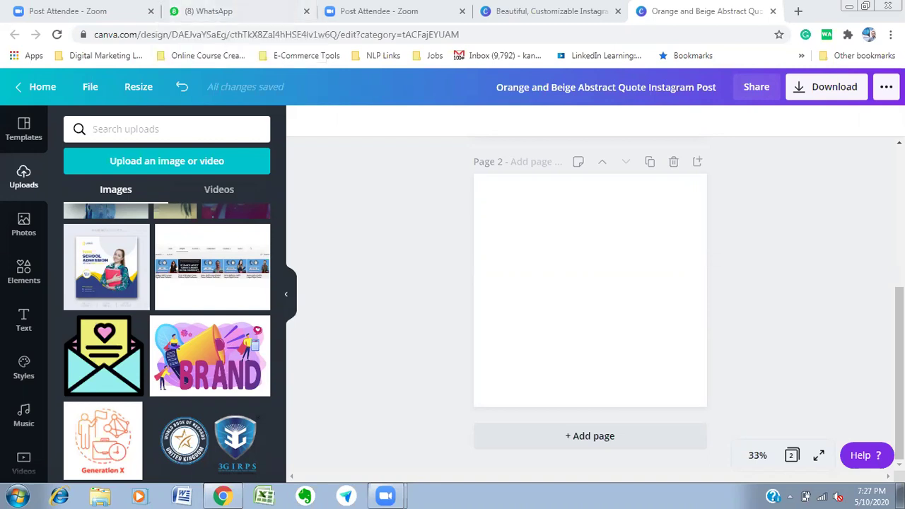
Rename the design as "Punjab Event Creatives"
{"action": "scroll", "coordinate": [898, 304], "scroll_direction": "up", "scroll_amount": 2}
{"action": "scroll", "coordinate": [590, 297], "scroll_direction": "up", "scroll_amount": 3}
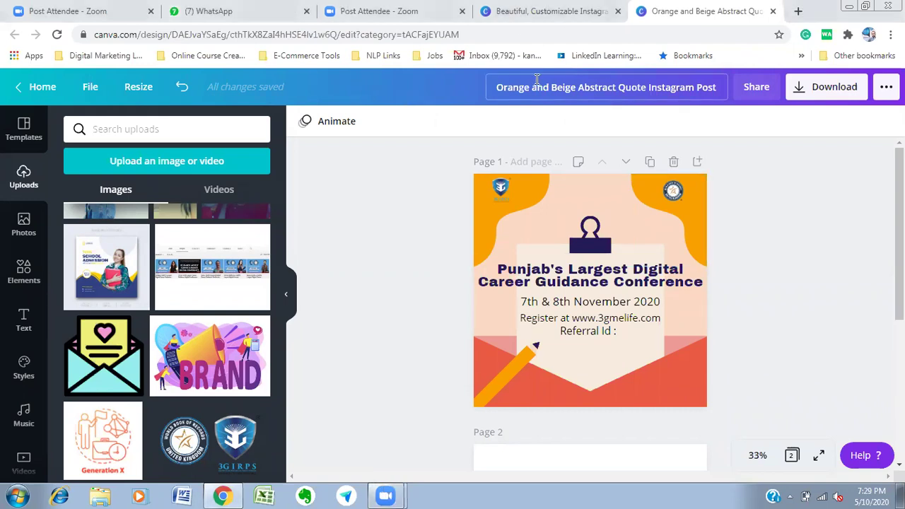
{"action": "left_click", "coordinate": [602, 87]}
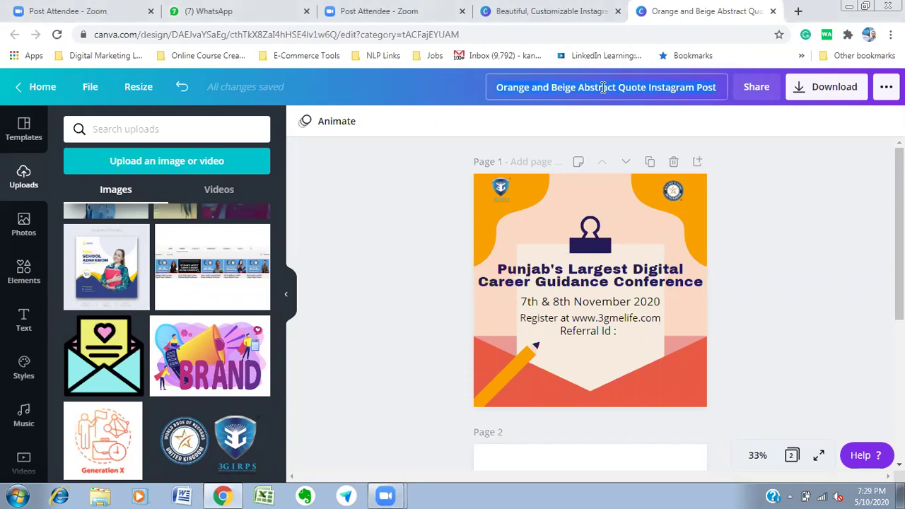
{"action": "key", "text": "ctrl+a"}
{"action": "key", "text": "BackSpace"}
{"action": "type", "text": "Pu"}
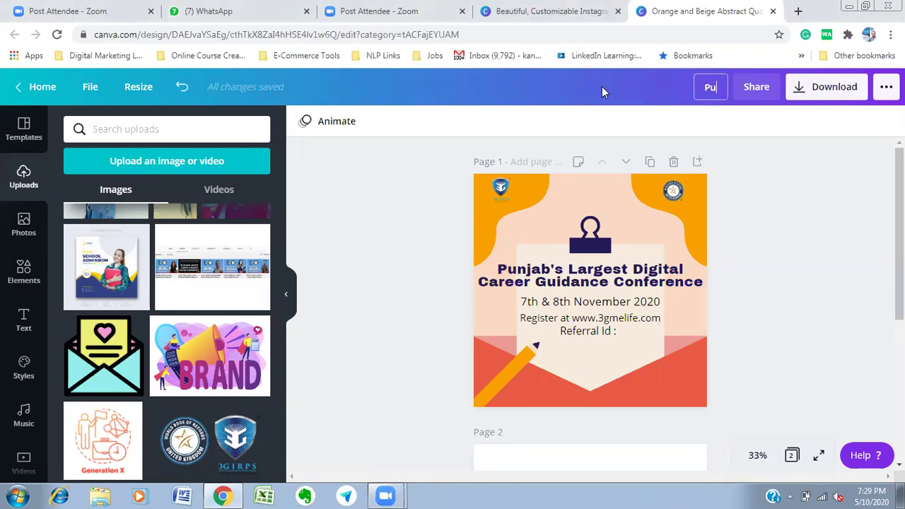
{"action": "type", "text": "njab E"}
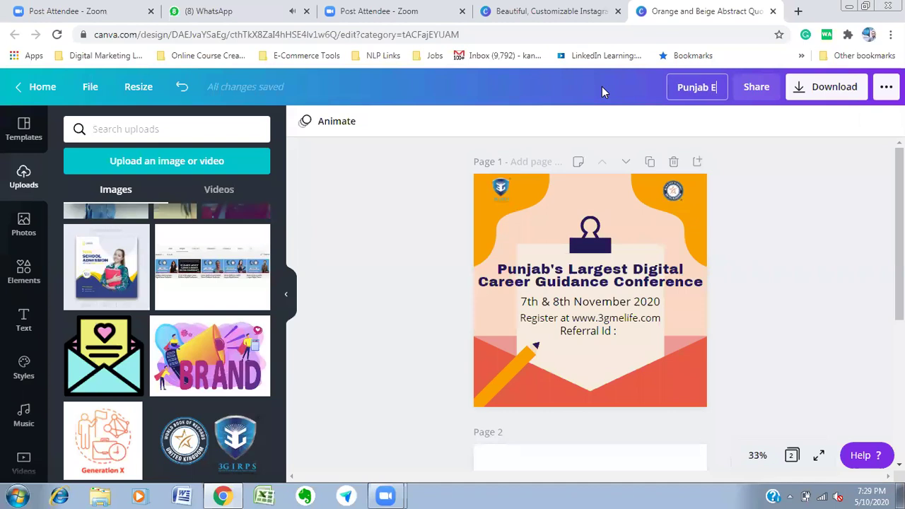
{"action": "type", "text": "vent Creat"}
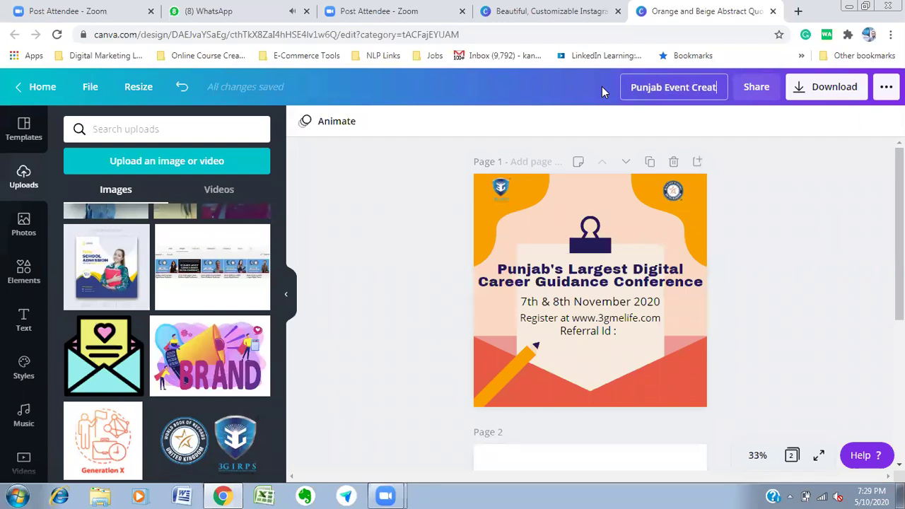
{"action": "type", "text": "ives"}
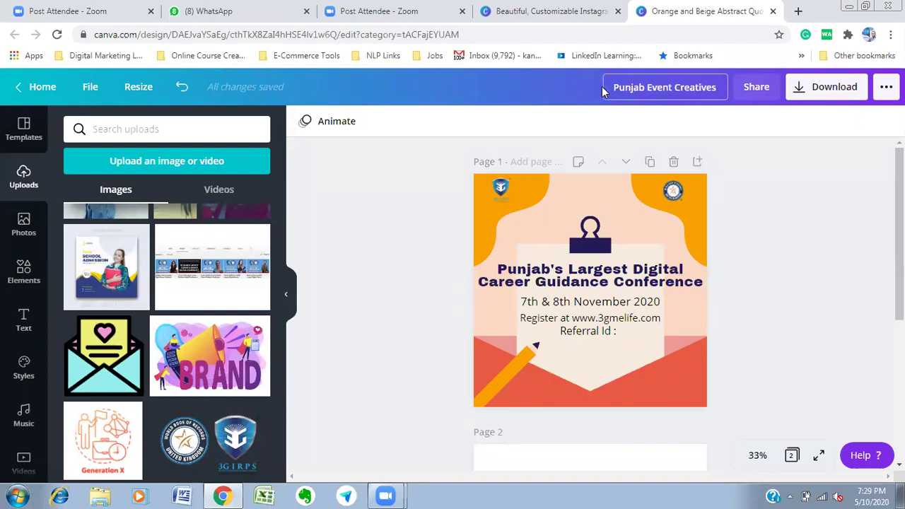
{"action": "left_click", "coordinate": [766, 190]}
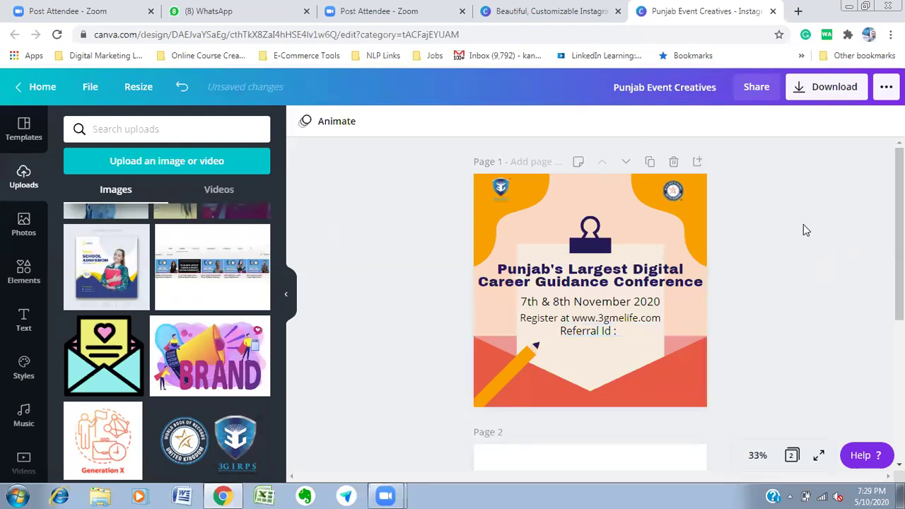
Open the download settings for the design and choose PNG as the file type
{"action": "left_click", "coordinate": [820, 93]}
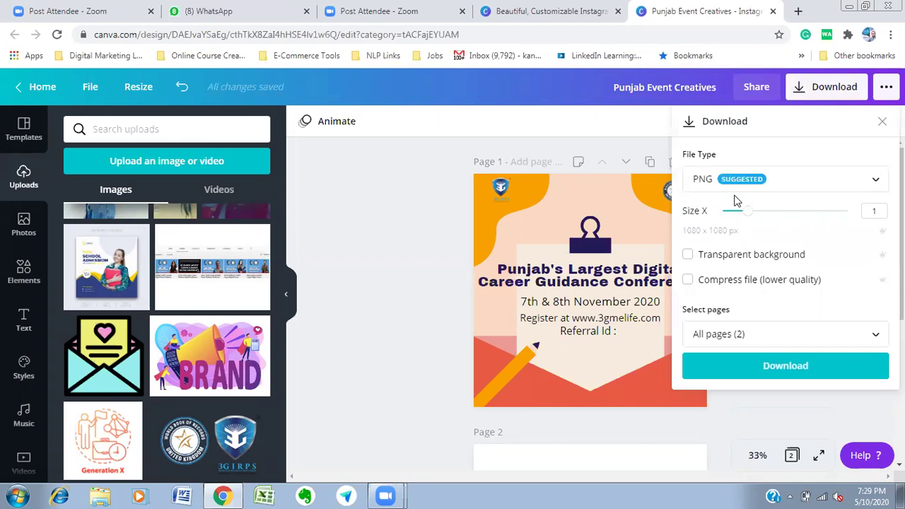
{"action": "left_click", "coordinate": [873, 184]}
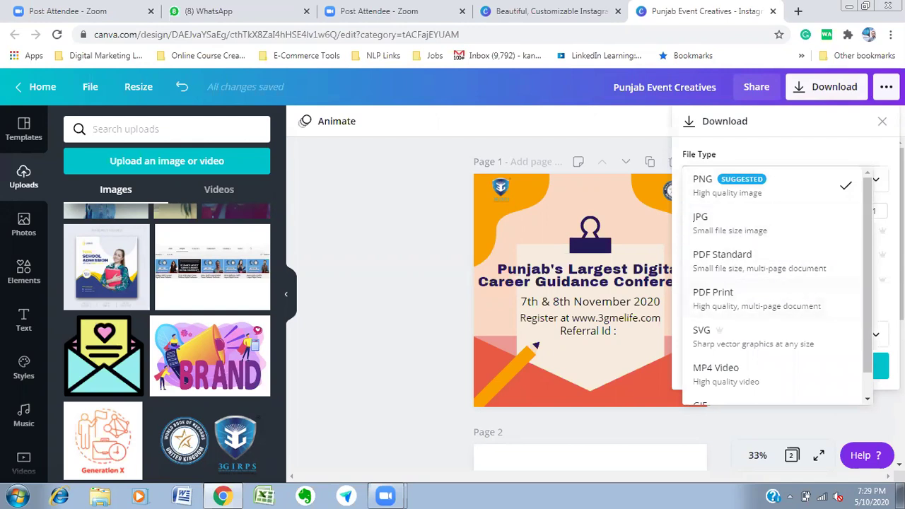
{"action": "scroll", "coordinate": [864, 293], "scroll_direction": "down", "scroll_amount": 1}
{"action": "scroll", "coordinate": [874, 277], "scroll_direction": "up", "scroll_amount": 1}
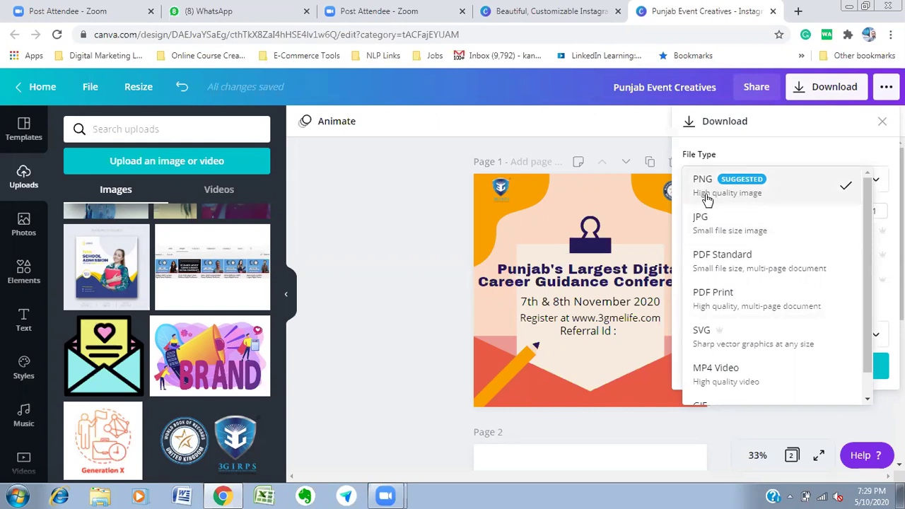
{"action": "left_click", "coordinate": [777, 194]}
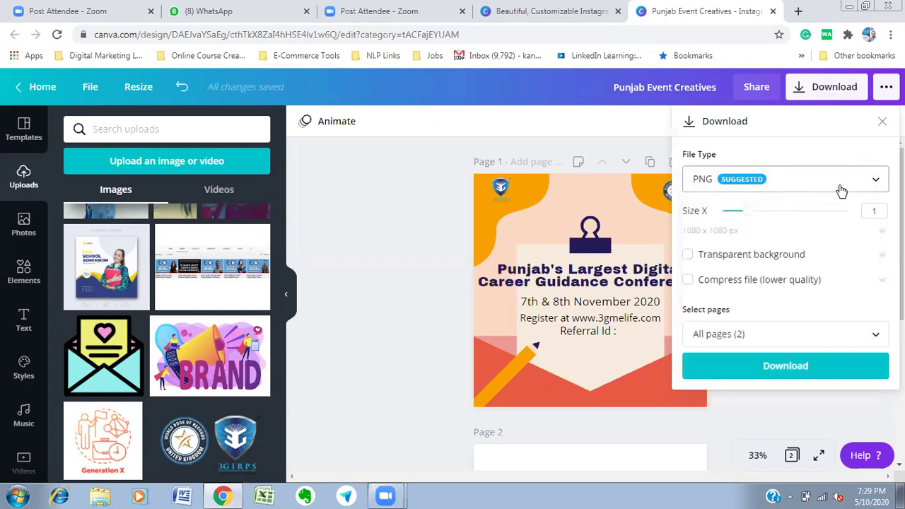
Download only page 1 of the design, return to editing, and open the downloaded image
{"action": "left_click", "coordinate": [865, 343]}
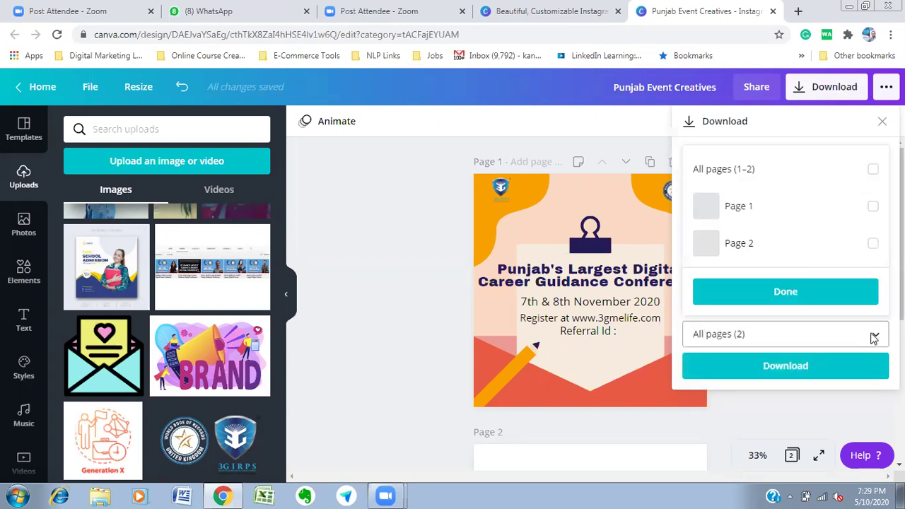
{"action": "left_click", "coordinate": [874, 207]}
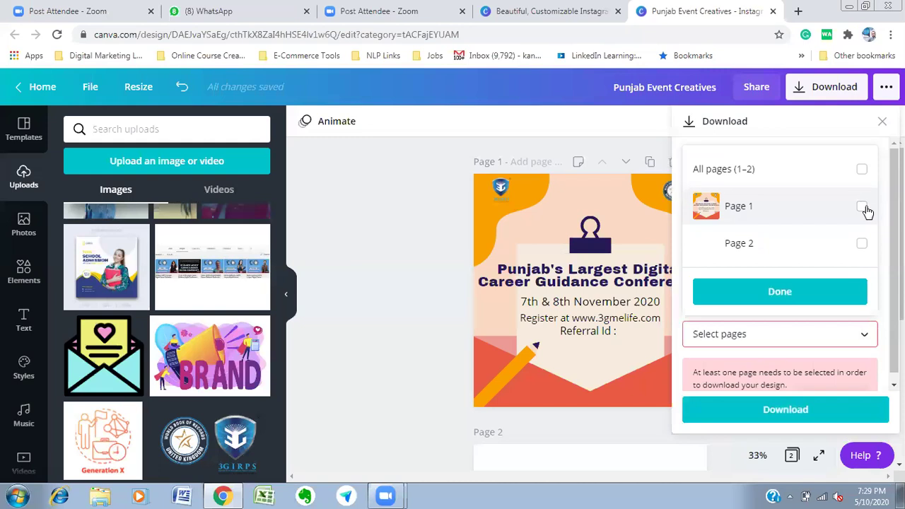
{"action": "left_click", "coordinate": [864, 208]}
{"action": "left_click", "coordinate": [832, 293]}
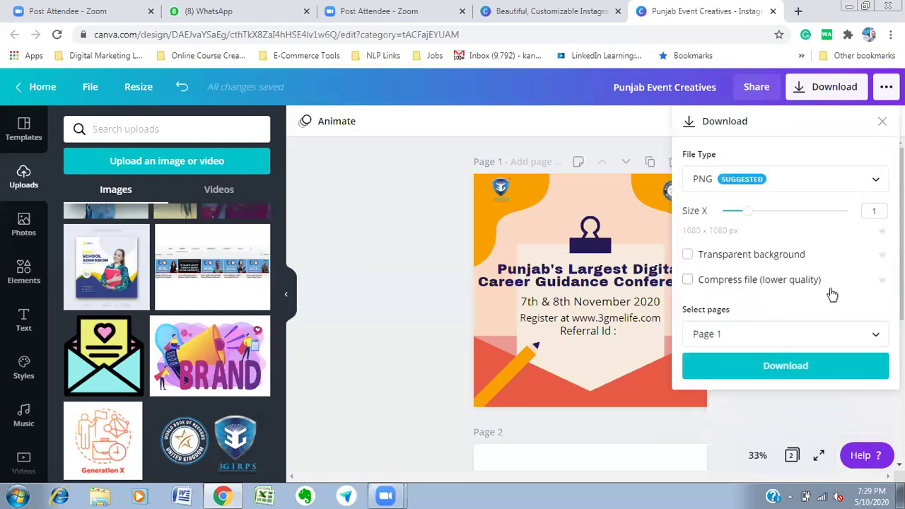
{"action": "left_click", "coordinate": [785, 366]}
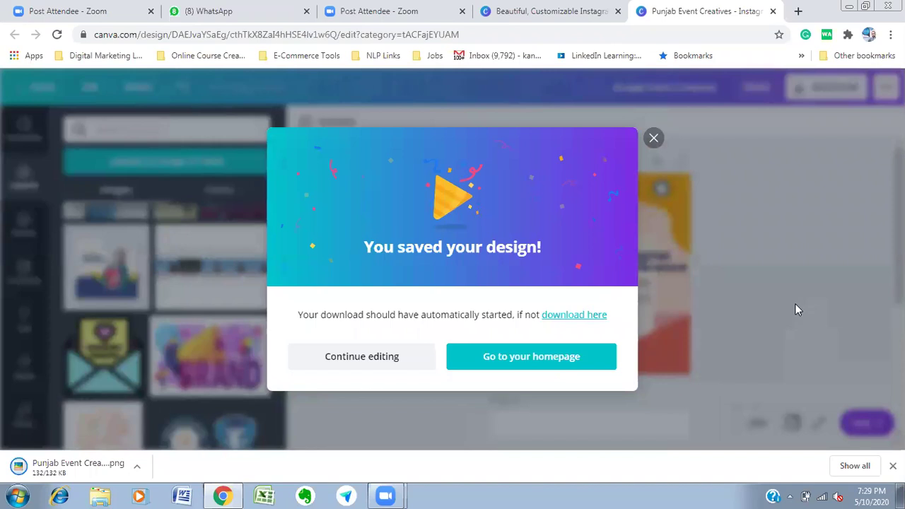
{"action": "left_click", "coordinate": [403, 361]}
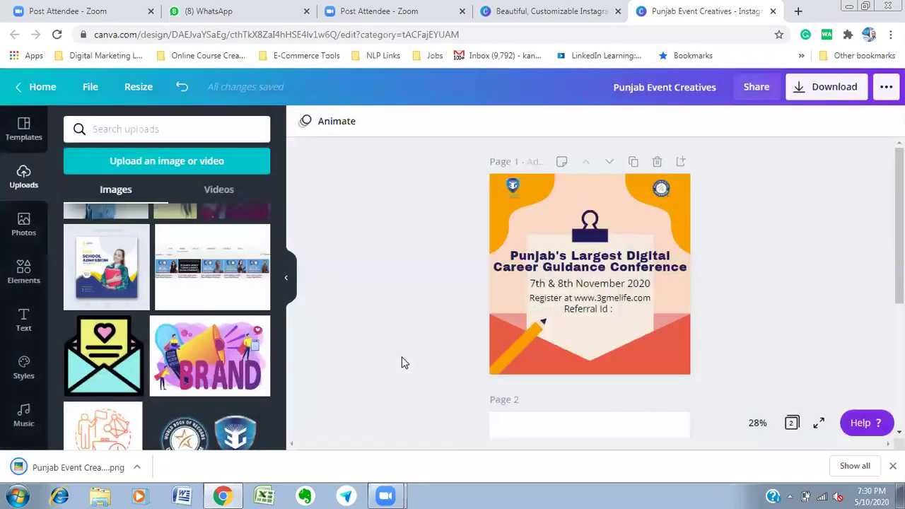
{"action": "left_click", "coordinate": [70, 467]}
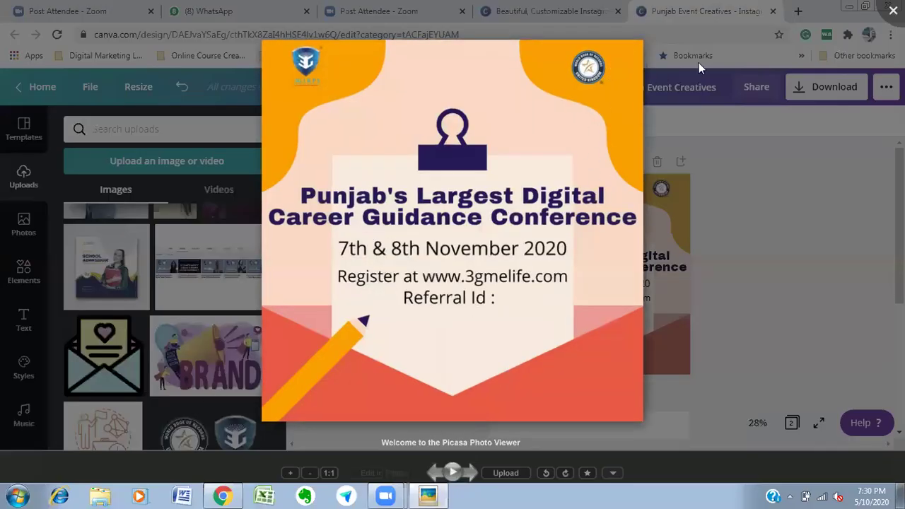
Switch to WhatsApp Web, search the chats for "Punja", and open the "Punjab Volunteers 01" group
{"action": "left_click", "coordinate": [239, 8]}
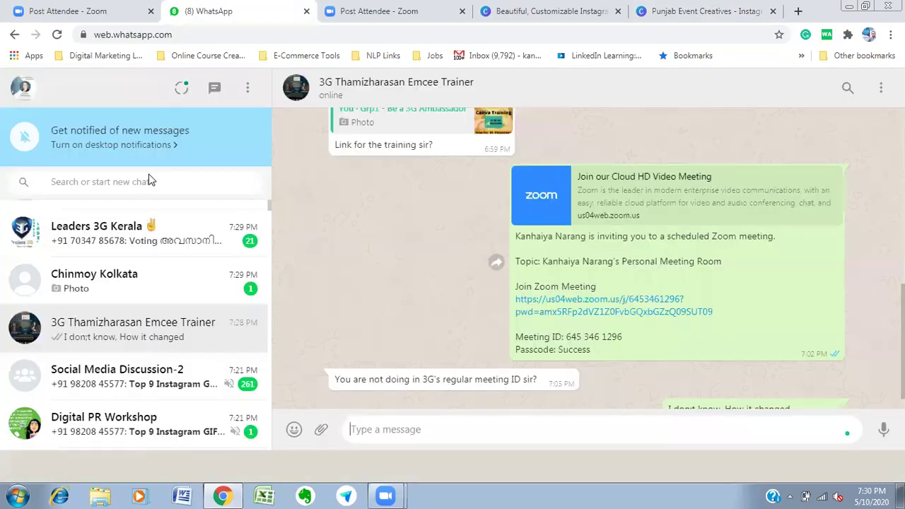
{"action": "left_click", "coordinate": [154, 179]}
{"action": "type", "text": "Punja"}
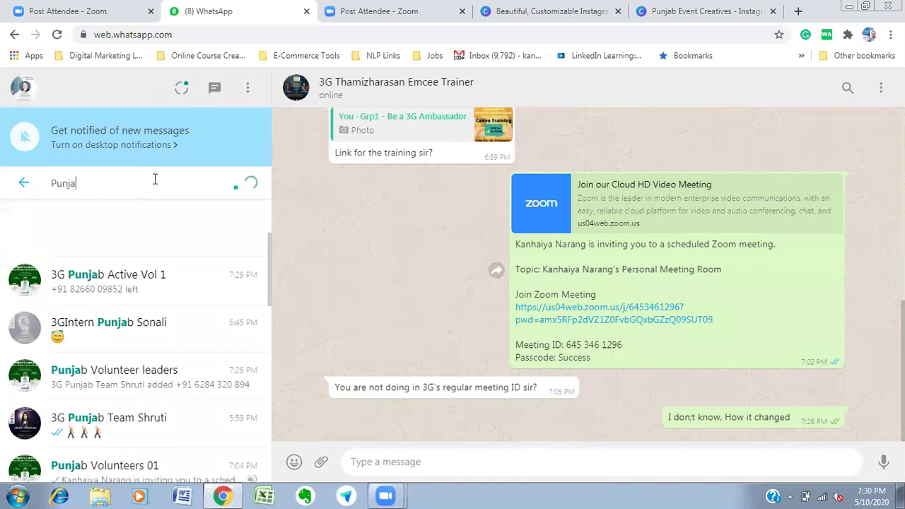
{"action": "left_click", "coordinate": [151, 237]}
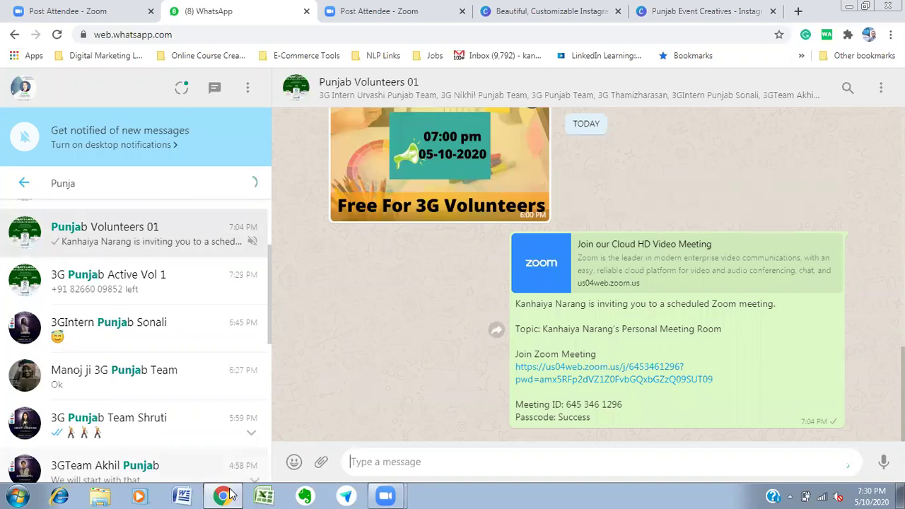
{"action": "left_click", "coordinate": [686, 11]}
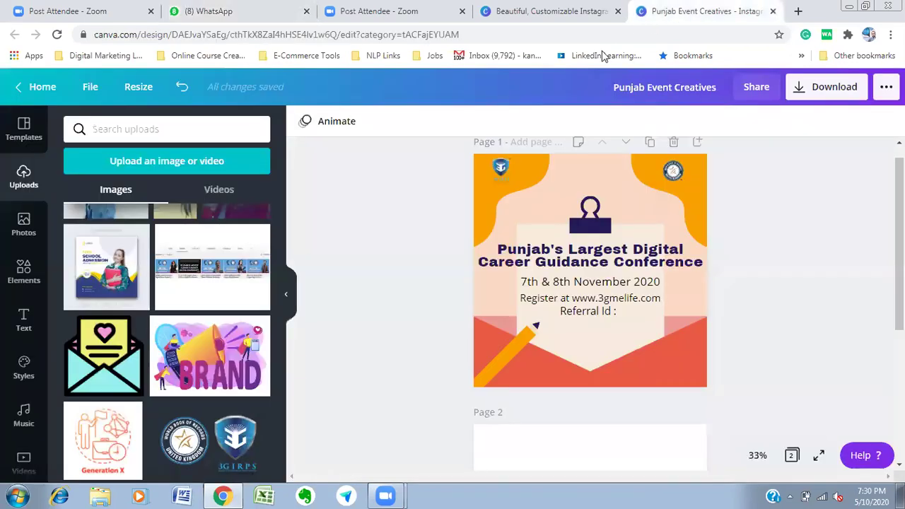
{"action": "left_click", "coordinate": [564, 10]}
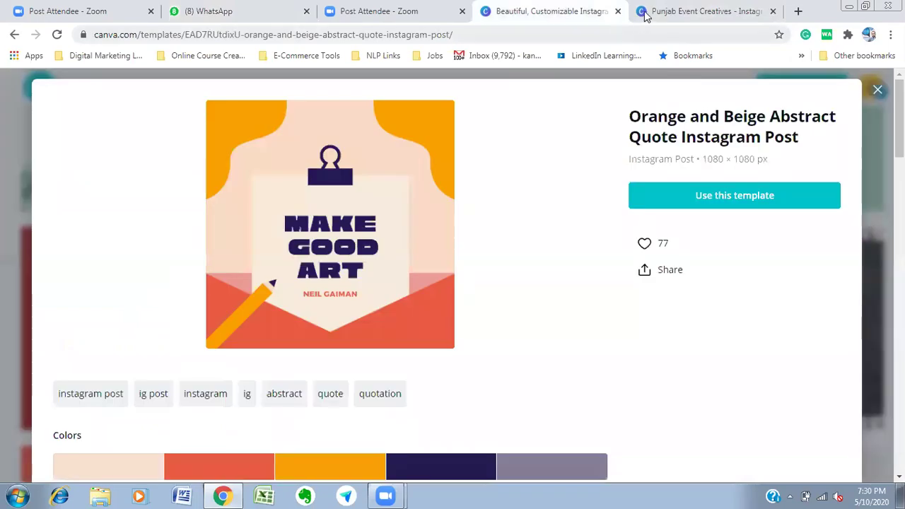
{"action": "left_click", "coordinate": [694, 10]}
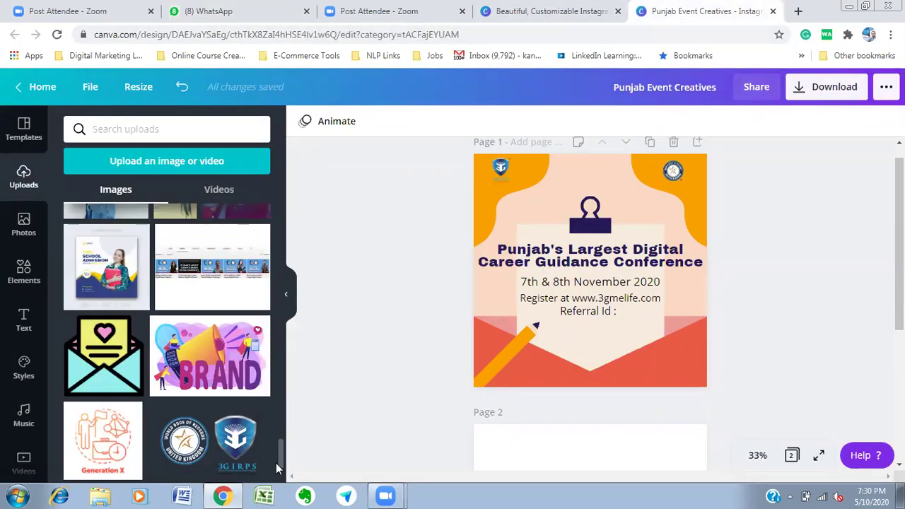
Send the Punjab Event Creatives PNG from the Downloads folder to the "Punjab Volunteers 01" chat, and return to the Canva design
{"action": "left_click", "coordinate": [99, 495]}
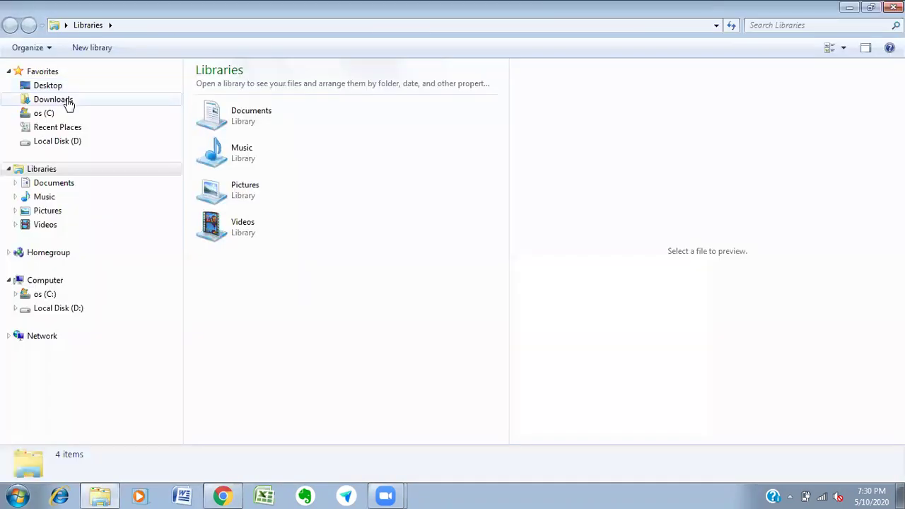
{"action": "left_click", "coordinate": [67, 99]}
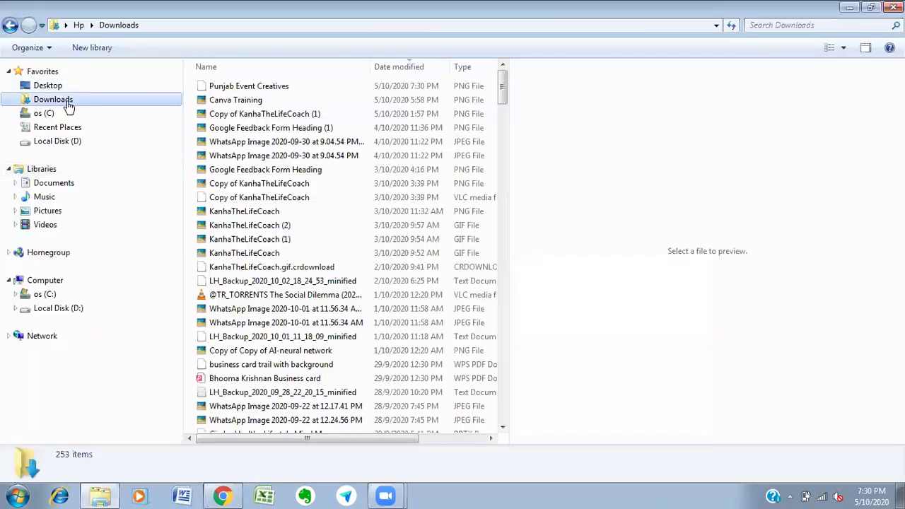
{"action": "left_click", "coordinate": [239, 87]}
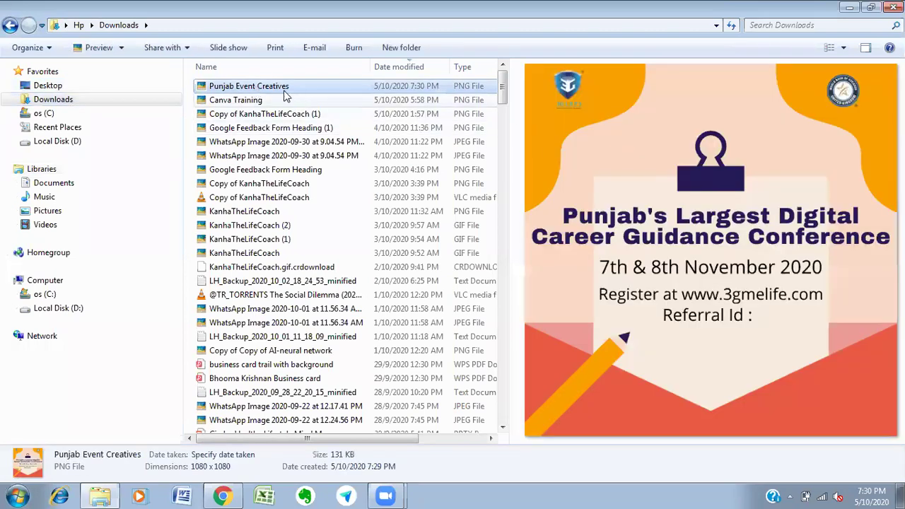
{"action": "left_click_drag", "start_coordinate": [269, 86], "coordinate": [419, 391]}
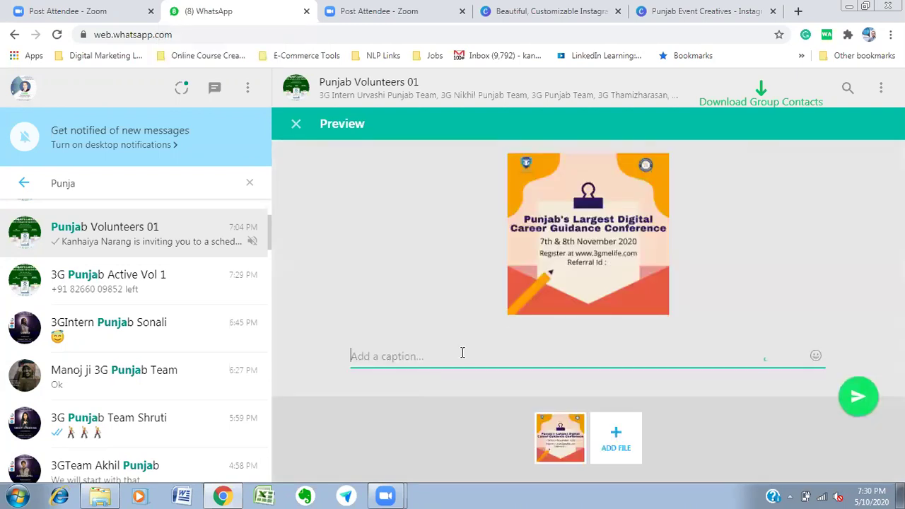
{"action": "left_click", "coordinate": [858, 398]}
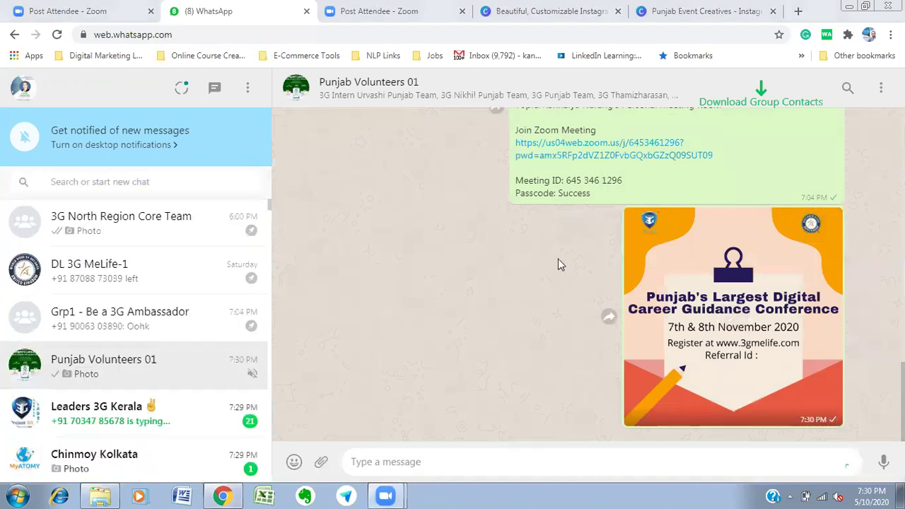
{"action": "left_click", "coordinate": [689, 16]}
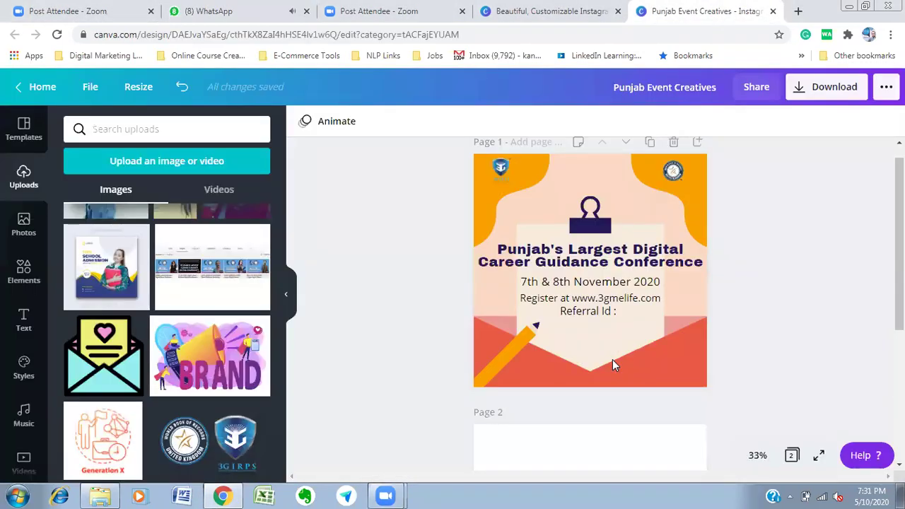
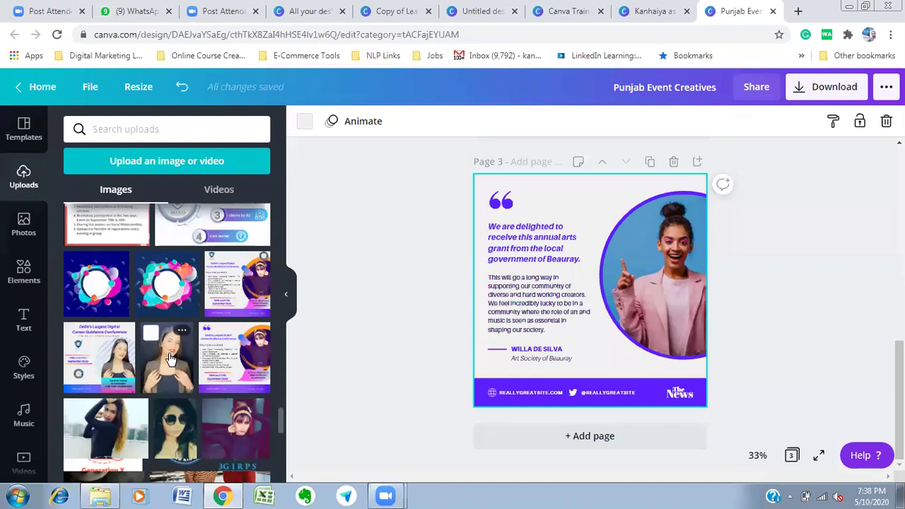
Replace the portrait in page 3's circular frame with the uploaded photo of the woman in a brown jacket, and shift it down inside the frame
{"action": "left_click", "coordinate": [677, 280]}
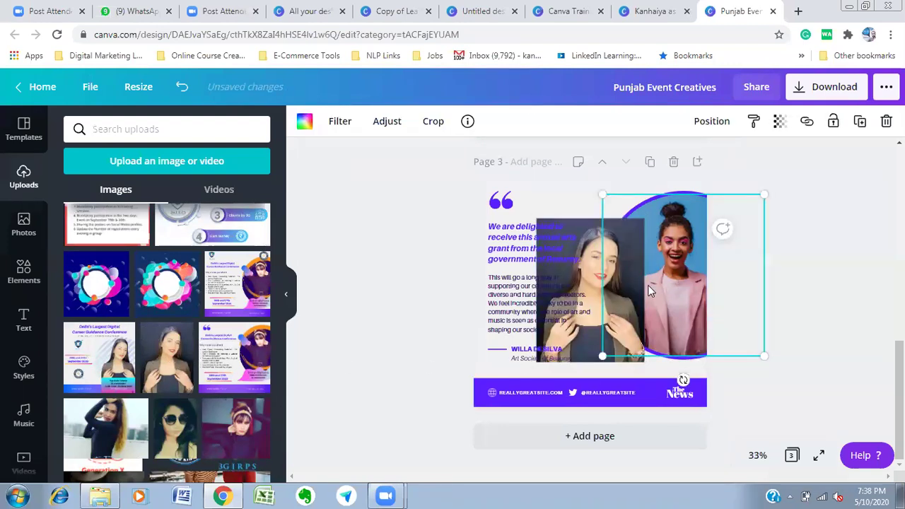
{"action": "left_click_drag", "start_coordinate": [586, 340], "coordinate": [693, 301]}
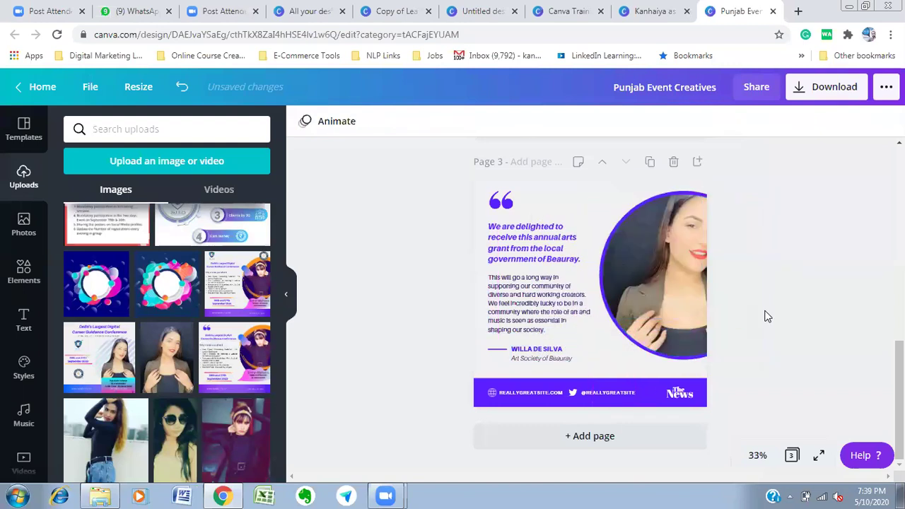
{"action": "left_click", "coordinate": [673, 288]}
{"action": "double_click", "coordinate": [673, 288]}
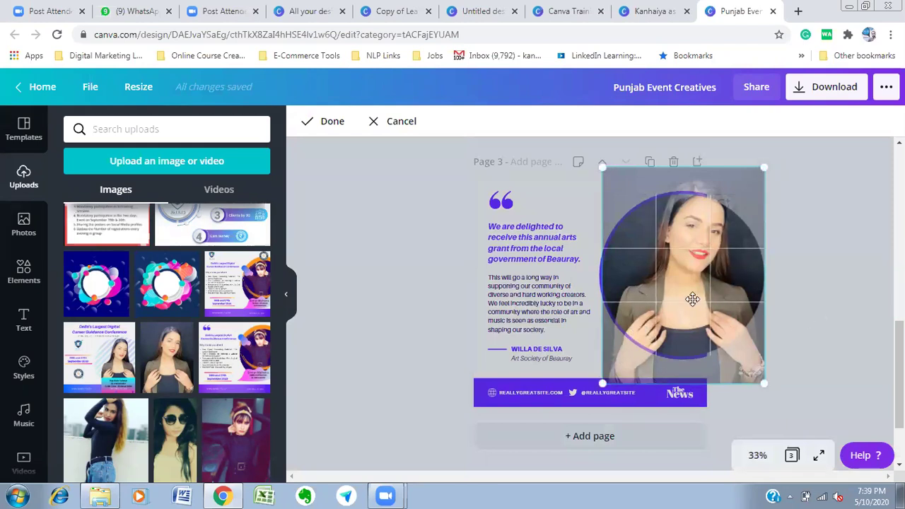
{"action": "left_click_drag", "start_coordinate": [681, 303], "coordinate": [668, 314]}
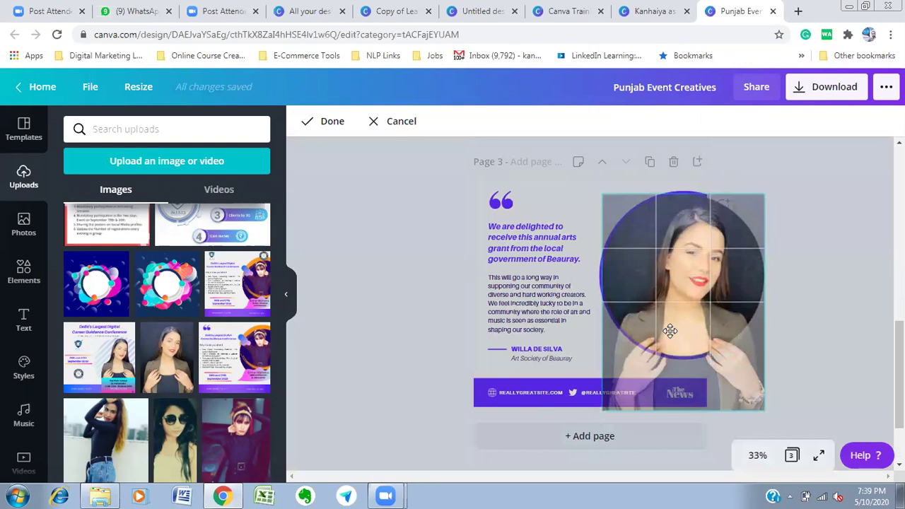
{"action": "left_click", "coordinate": [819, 323]}
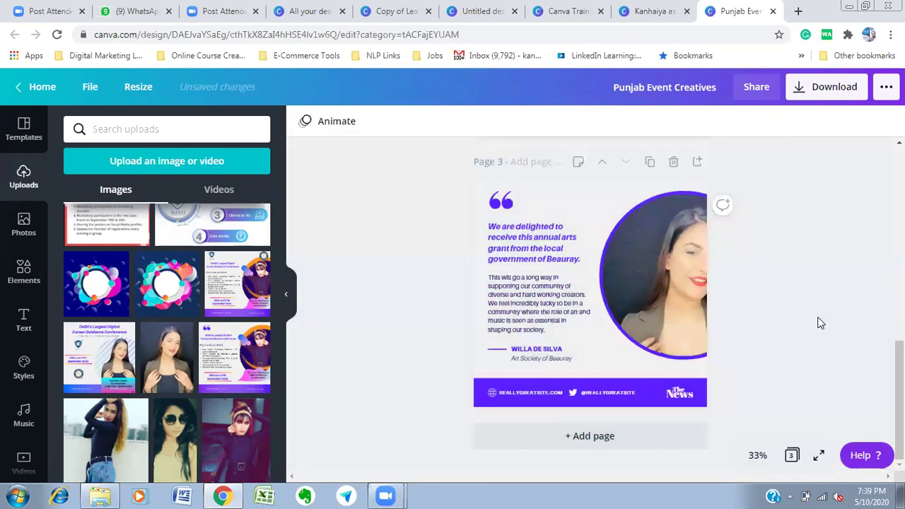
{"action": "left_click", "coordinate": [665, 287]}
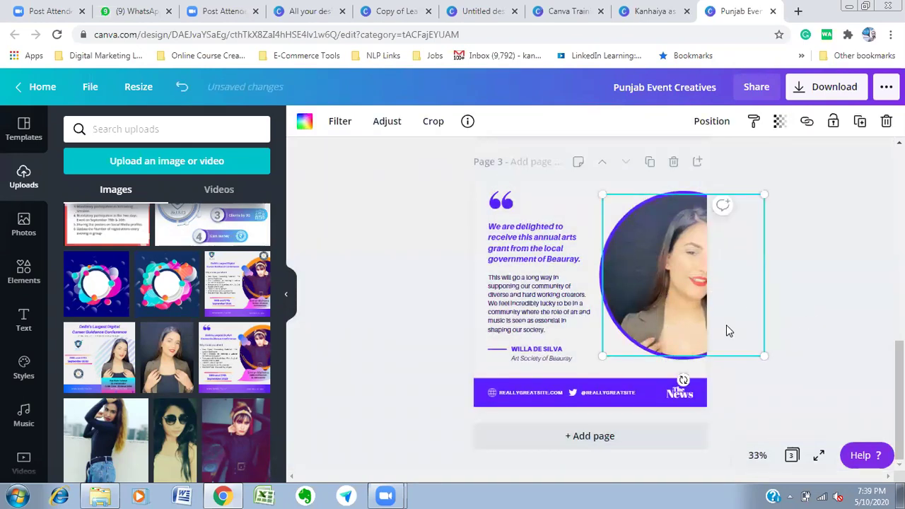
{"action": "double_click", "coordinate": [682, 294]}
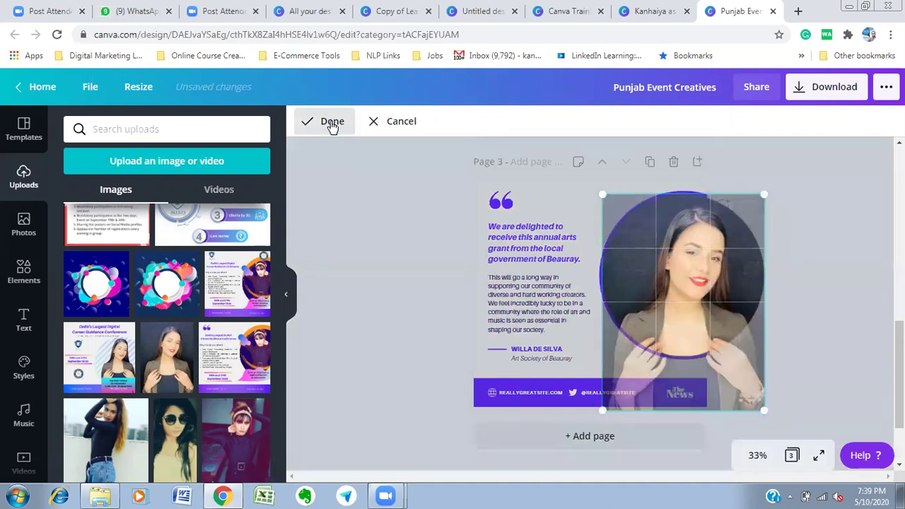
{"action": "left_click", "coordinate": [378, 122]}
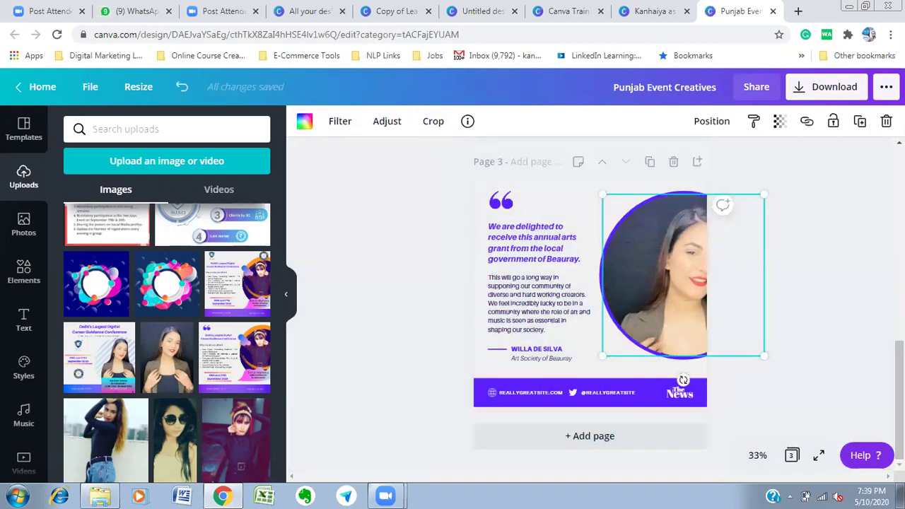
{"action": "scroll", "coordinate": [829, 316], "scroll_direction": "up", "scroll_amount": 4}
{"action": "scroll", "coordinate": [814, 299], "scroll_direction": "down", "scroll_amount": 4}
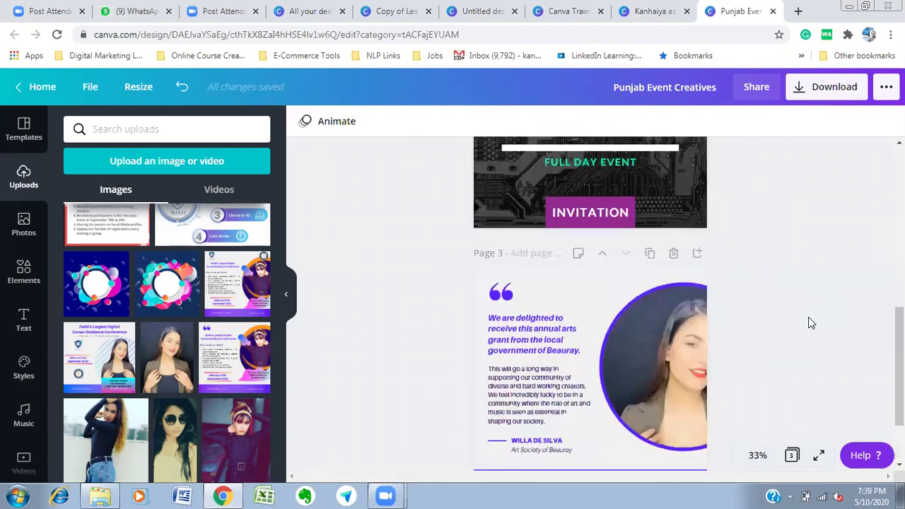
{"action": "scroll", "coordinate": [781, 320], "scroll_direction": "down", "scroll_amount": 1}
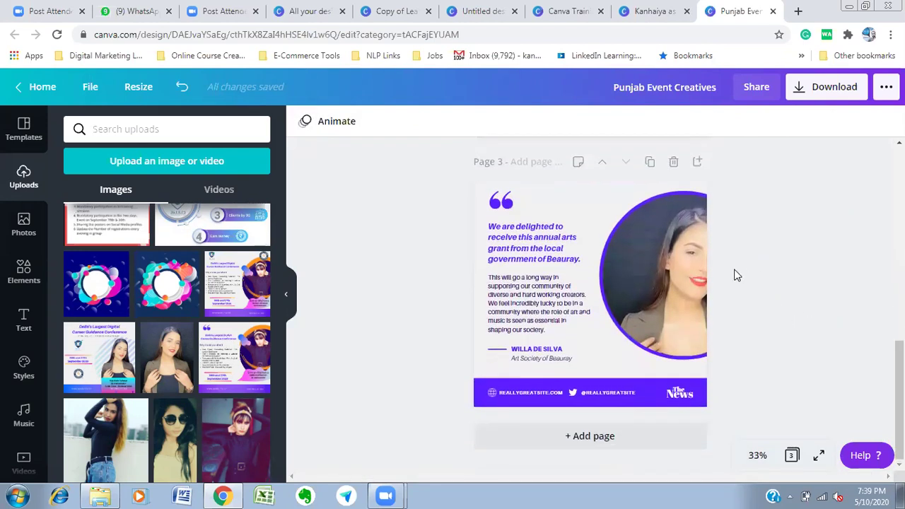
Shrink the photo inside page 3's circular frame and reposition it so the woman's face sits within the visible part of the page
{"action": "left_click", "coordinate": [633, 244]}
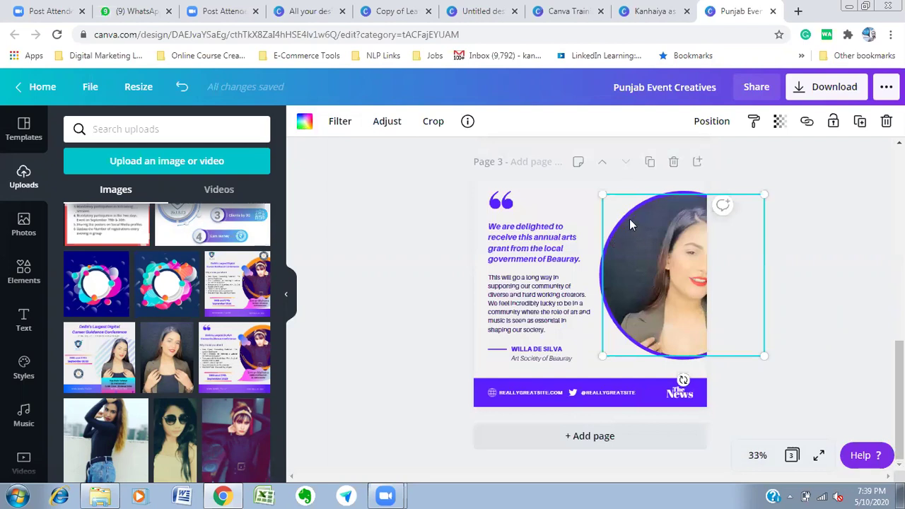
{"action": "left_click_drag", "start_coordinate": [640, 236], "coordinate": [620, 231]}
{"action": "left_click_drag", "start_coordinate": [742, 354], "coordinate": [728, 331]}
{"action": "left_click_drag", "start_coordinate": [652, 273], "coordinate": [672, 281]}
{"action": "left_click", "coordinate": [815, 333]}
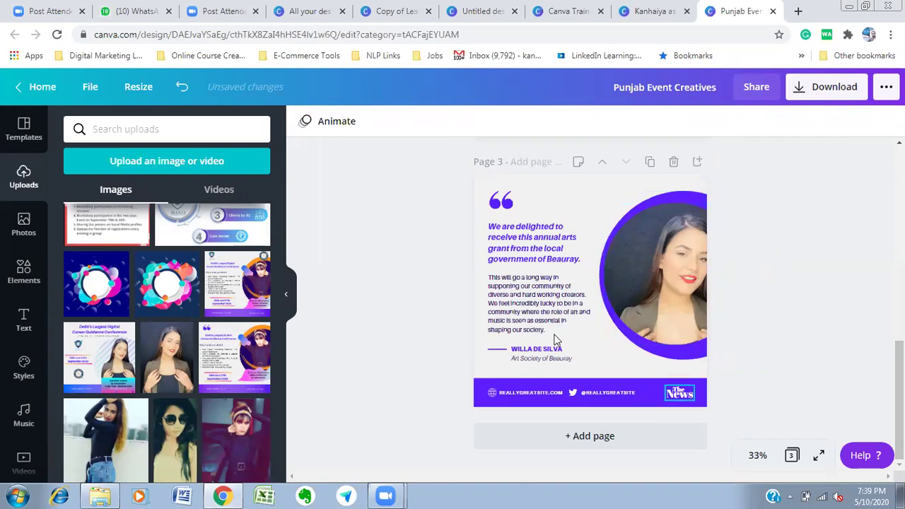
Delete the quote heading, body paragraph, author name with caption, and short accent line from page 3
{"action": "left_click", "coordinate": [530, 244]}
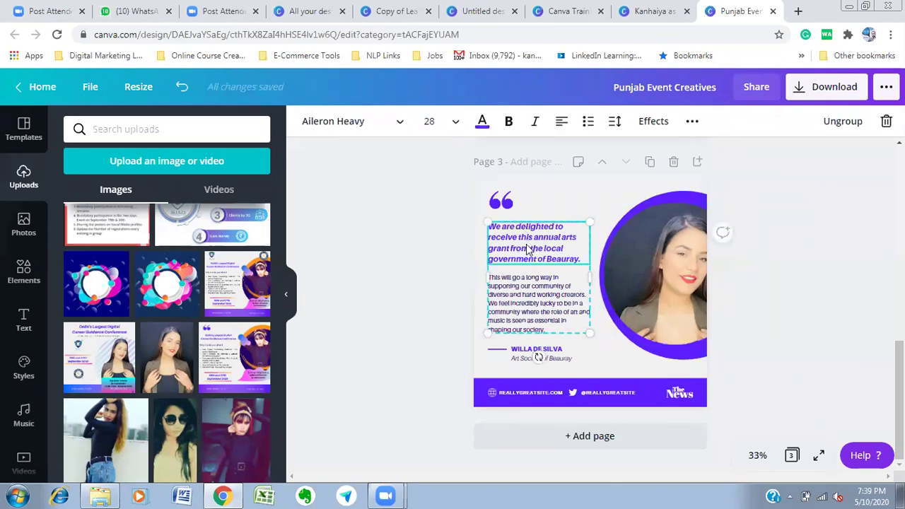
{"action": "key", "text": "Delete"}
{"action": "left_click", "coordinate": [538, 318]}
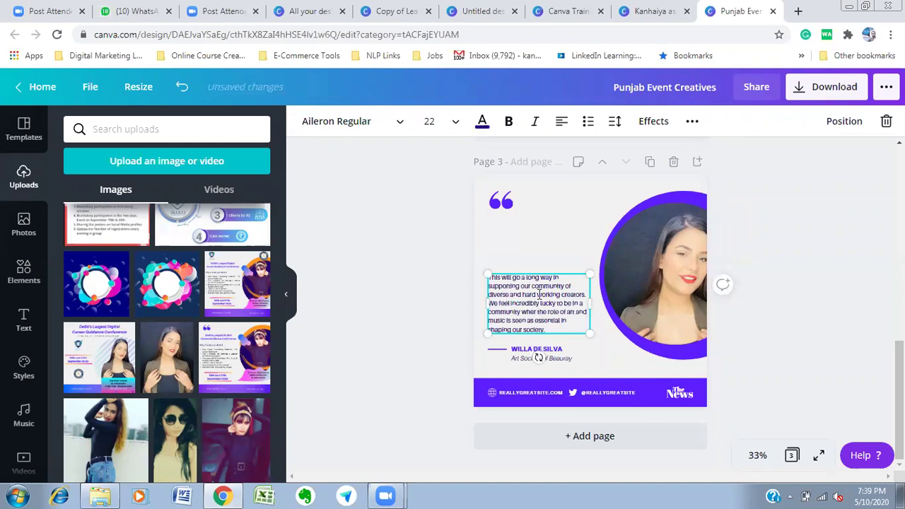
{"action": "key", "text": "Escape"}
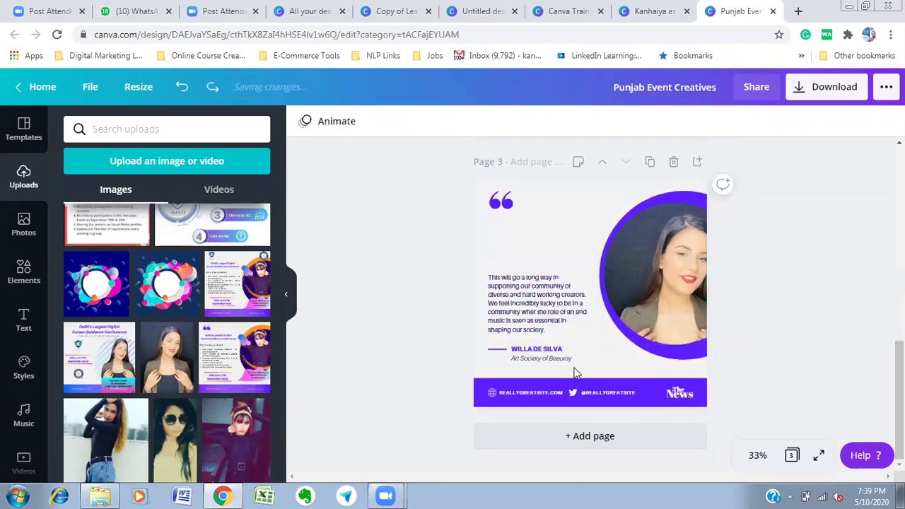
{"action": "left_click", "coordinate": [529, 309]}
{"action": "key", "text": "Delete"}
{"action": "left_click", "coordinate": [546, 352]}
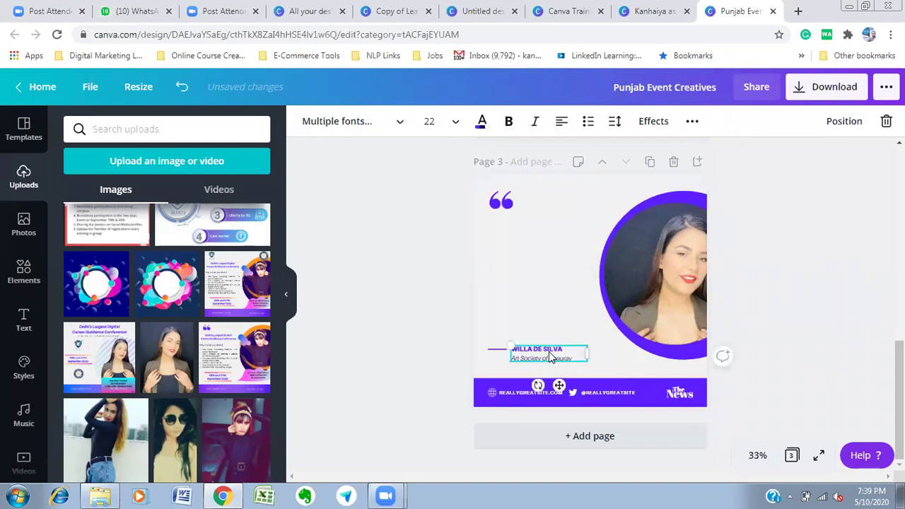
{"action": "key", "text": "Delete"}
{"action": "left_click", "coordinate": [495, 350]}
{"action": "key", "text": "Delete"}
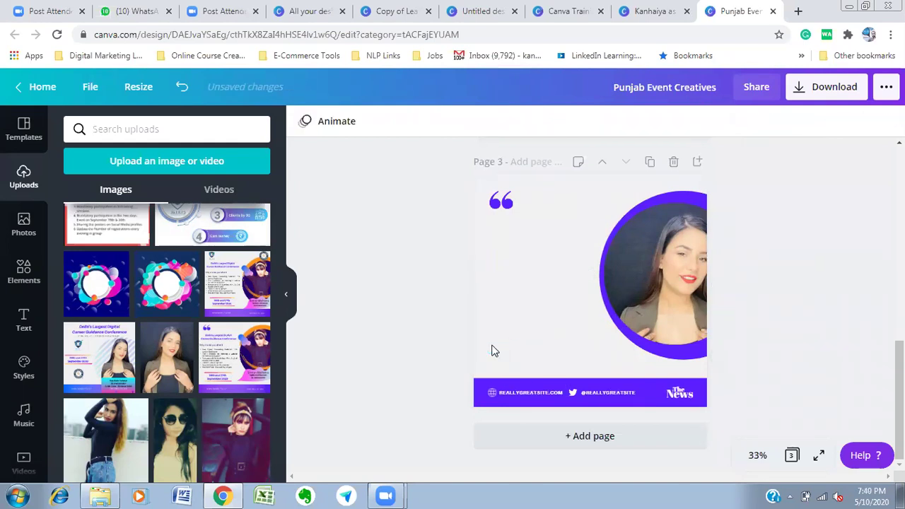
Remove the website, Twitter handle, both icons and "The News" text from page 3's purple footer bar, keeping the bar
{"action": "left_click", "coordinate": [520, 392]}
{"action": "left_click", "coordinate": [608, 394]}
{"action": "key", "text": "Delete"}
{"action": "left_click", "coordinate": [681, 394]}
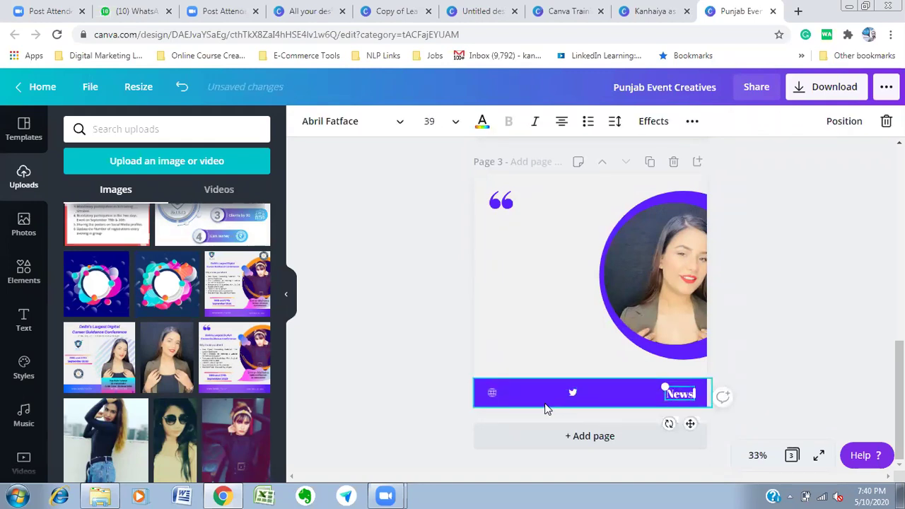
{"action": "left_click_drag", "start_coordinate": [575, 393], "coordinate": [495, 394]}
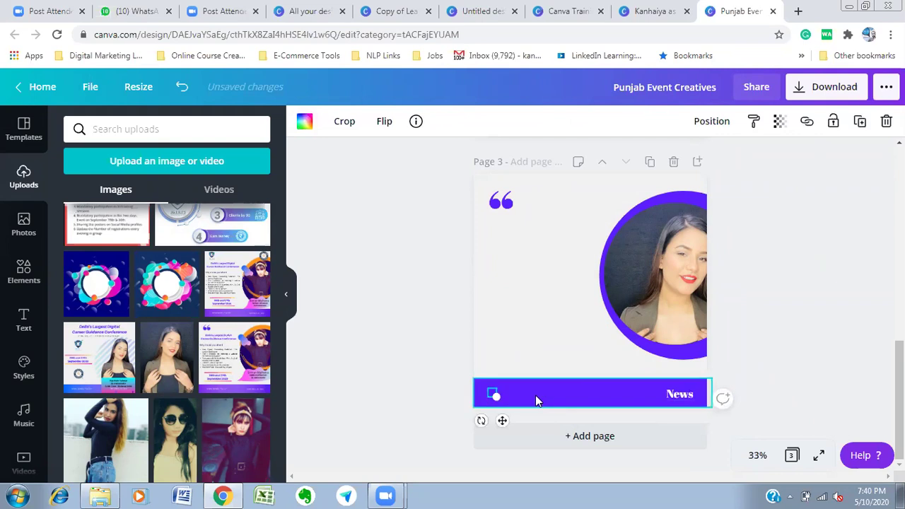
{"action": "left_click", "coordinate": [494, 398]}
{"action": "left_click", "coordinate": [680, 396]}
{"action": "key", "text": "Delete"}
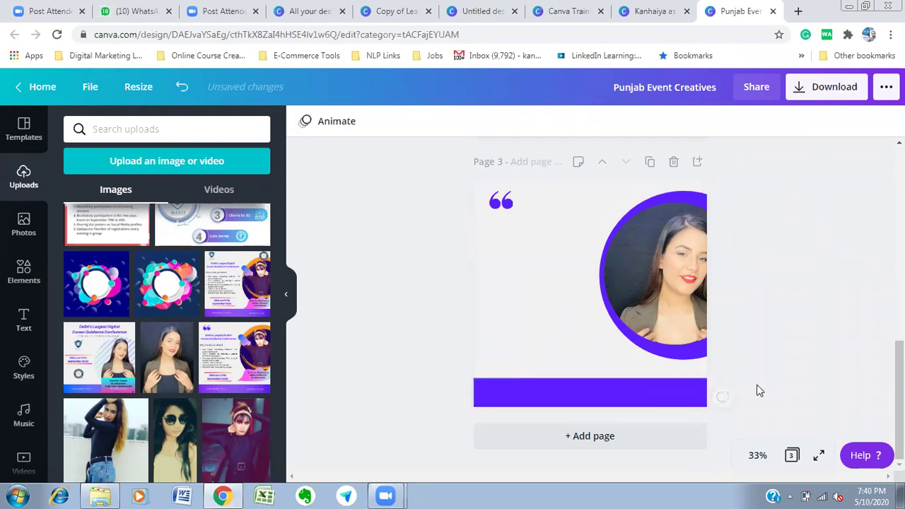
{"action": "scroll", "coordinate": [759, 390], "scroll_direction": "up", "scroll_amount": 4}
{"action": "left_click_drag", "start_coordinate": [415, 208], "coordinate": [715, 273]}
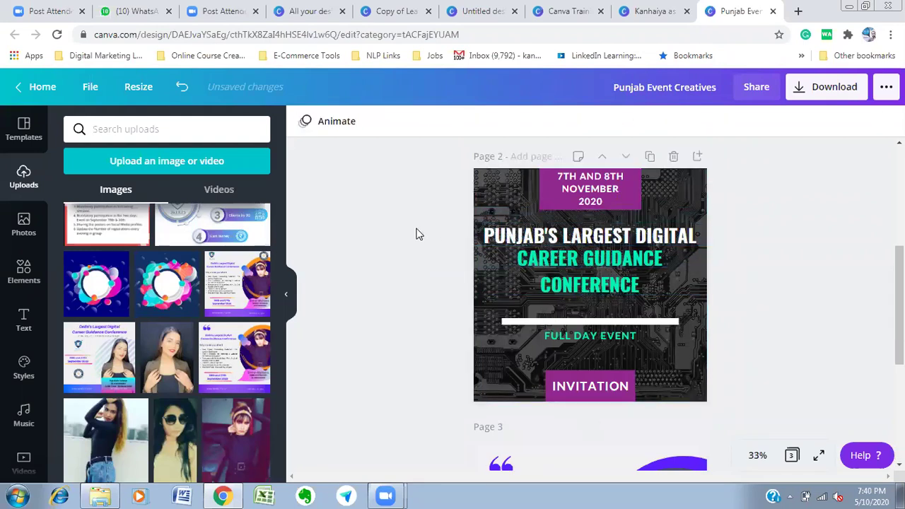
{"action": "scroll", "coordinate": [720, 320], "scroll_direction": "up", "scroll_amount": 1}
{"action": "scroll", "coordinate": [720, 319], "scroll_direction": "up", "scroll_amount": 4}
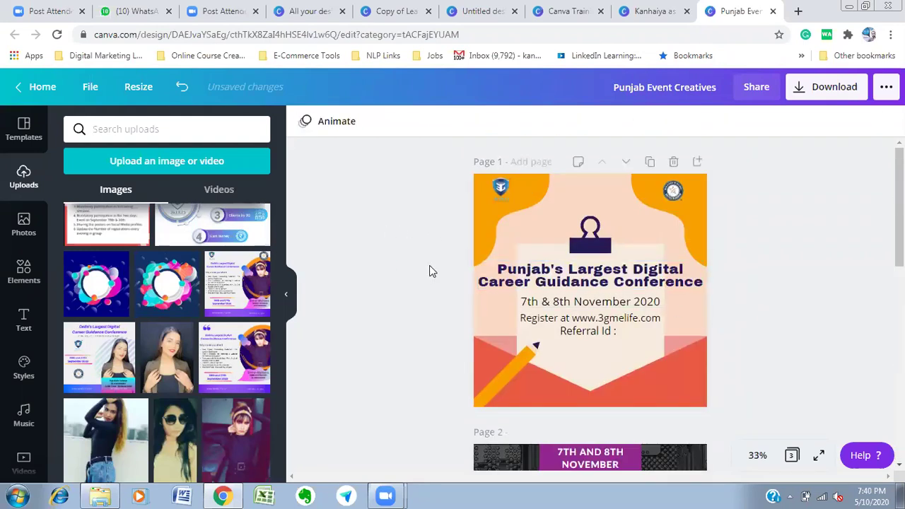
{"action": "left_click_drag", "start_coordinate": [415, 262], "coordinate": [799, 373]}
{"action": "scroll", "coordinate": [807, 367], "scroll_direction": "down", "scroll_amount": 1}
Copy page 2's "Punjab's Largest Digital Career Guidance Conference" title with its background onto page 3 and align it with the page
{"action": "scroll", "coordinate": [807, 367], "scroll_direction": "down", "scroll_amount": 3}
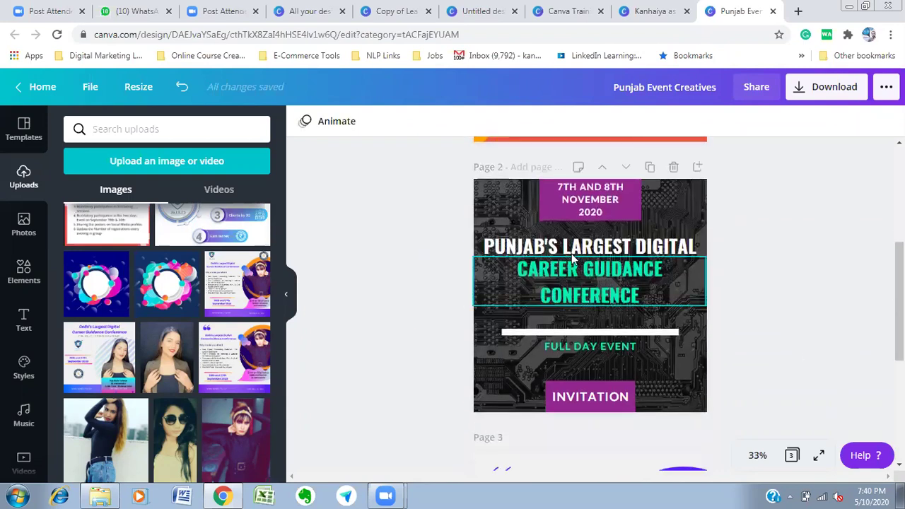
{"action": "left_click_drag", "start_coordinate": [412, 230], "coordinate": [742, 321]}
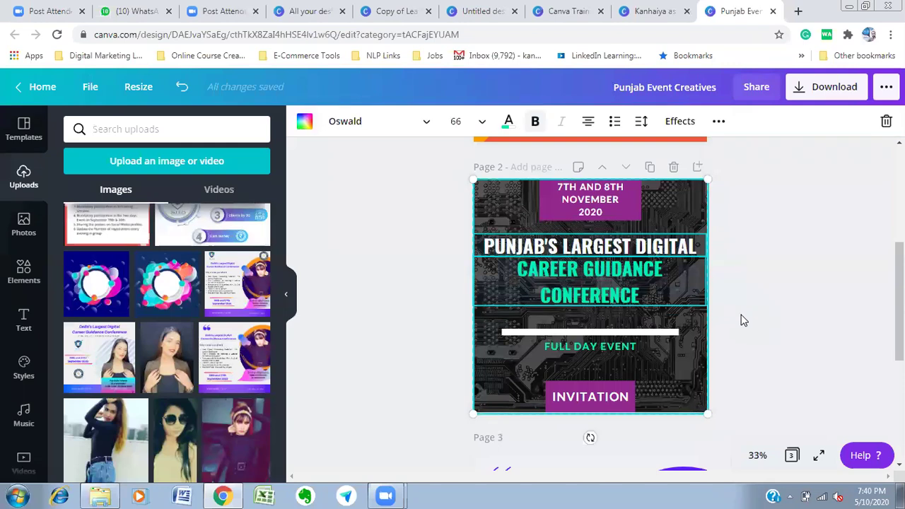
{"action": "scroll", "coordinate": [735, 318], "scroll_direction": "down", "scroll_amount": 5}
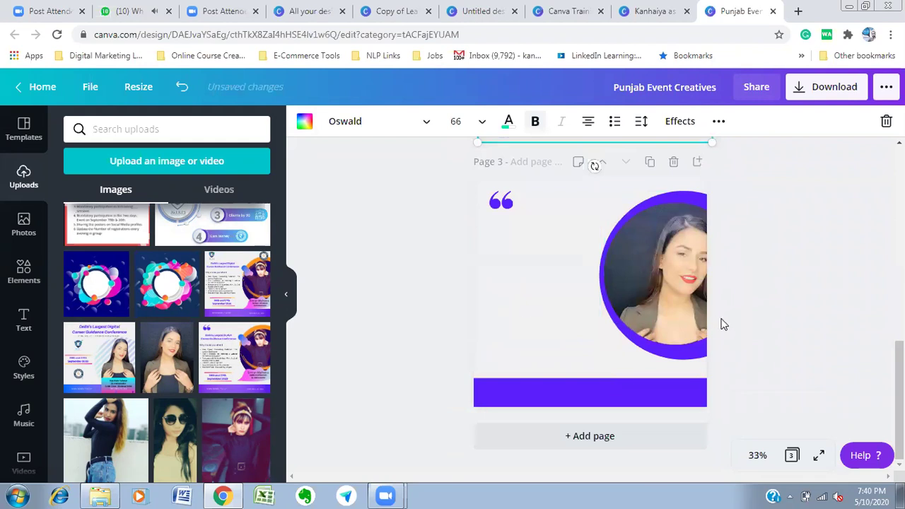
{"action": "scroll", "coordinate": [757, 326], "scroll_direction": "up", "scroll_amount": 4}
{"action": "left_click_drag", "start_coordinate": [658, 307], "coordinate": [758, 297]}
{"action": "scroll", "coordinate": [758, 297], "scroll_direction": "down", "scroll_amount": 3}
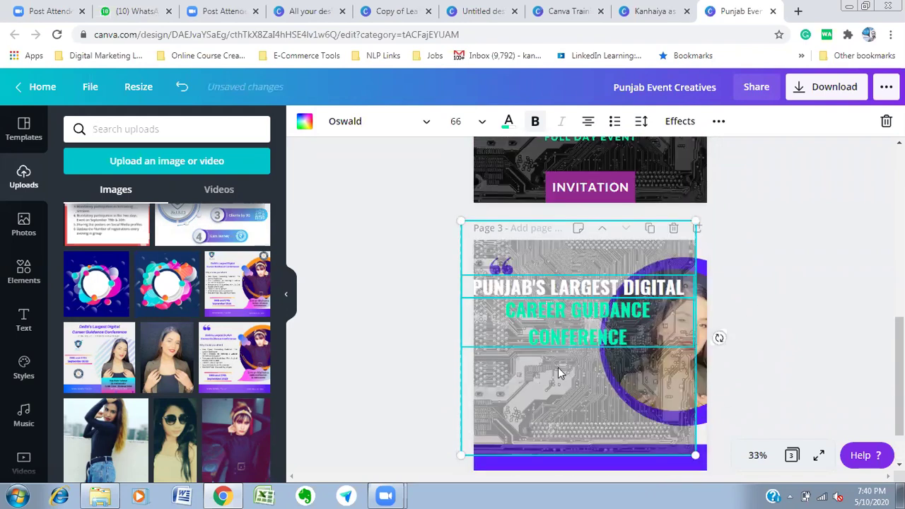
{"action": "left_click_drag", "start_coordinate": [559, 386], "coordinate": [570, 405]}
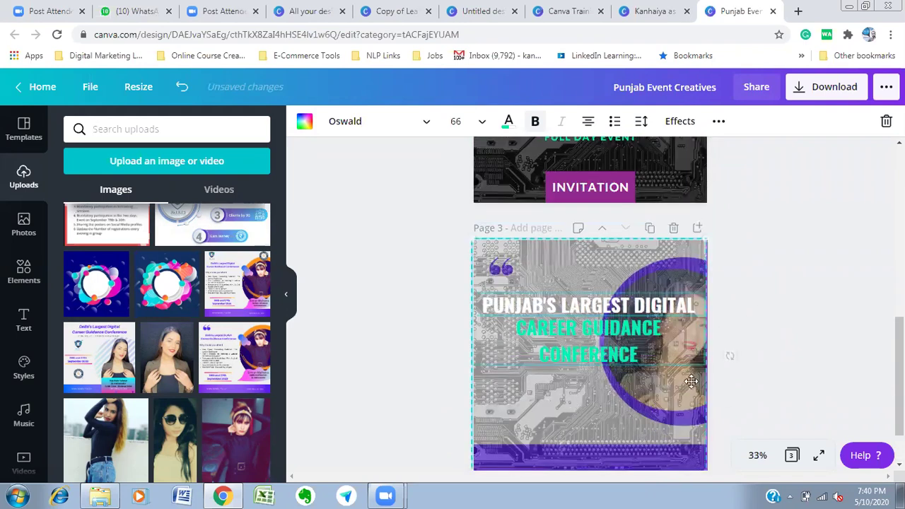
Delete the copied circuit-board image and landscape background from page 3, leaving only the conference title text
{"action": "left_click", "coordinate": [777, 359]}
{"action": "left_click", "coordinate": [596, 269]}
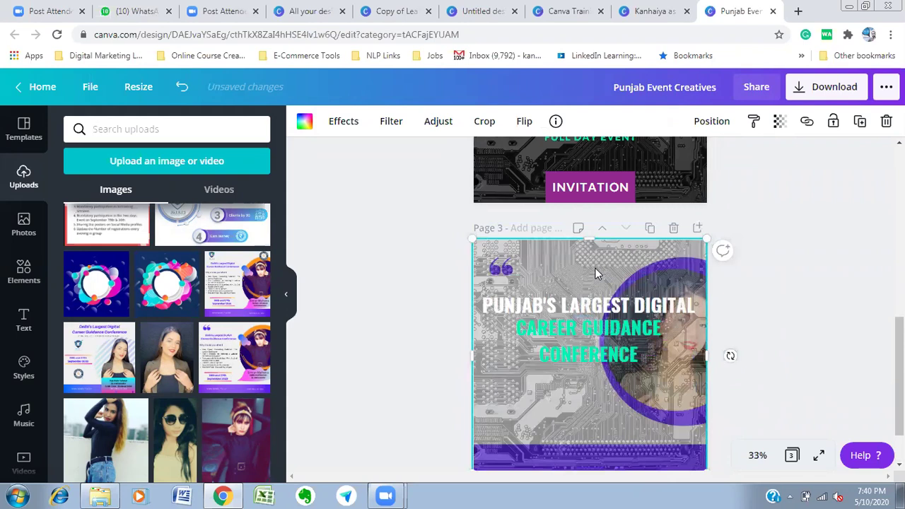
{"action": "key", "text": "Delete"}
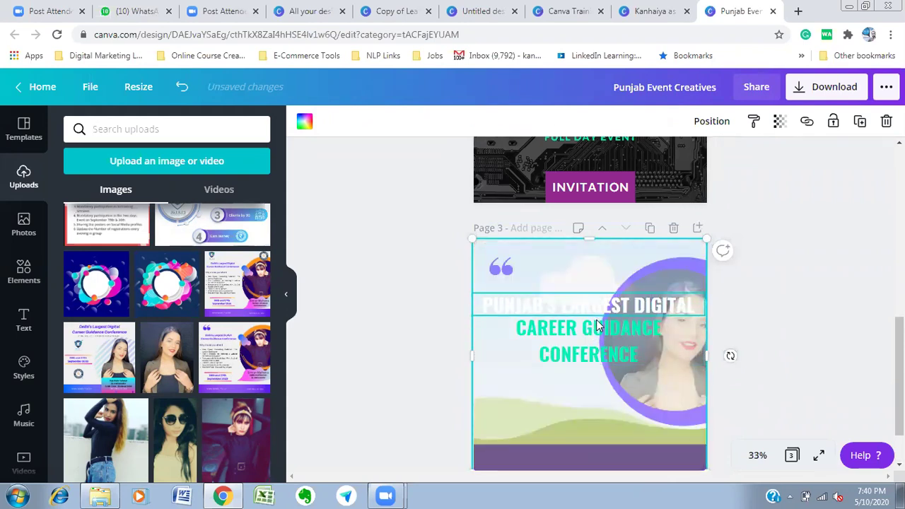
{"action": "left_click", "coordinate": [621, 303]}
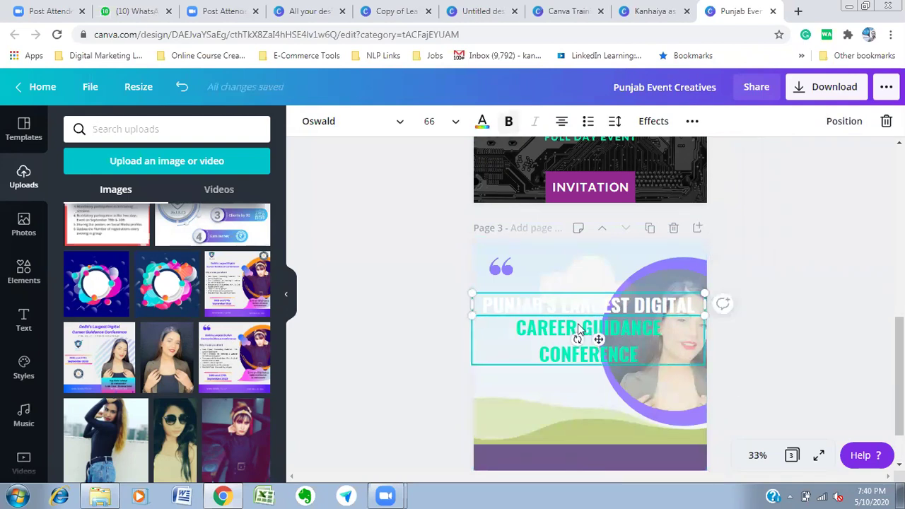
{"action": "left_click", "coordinate": [555, 271]}
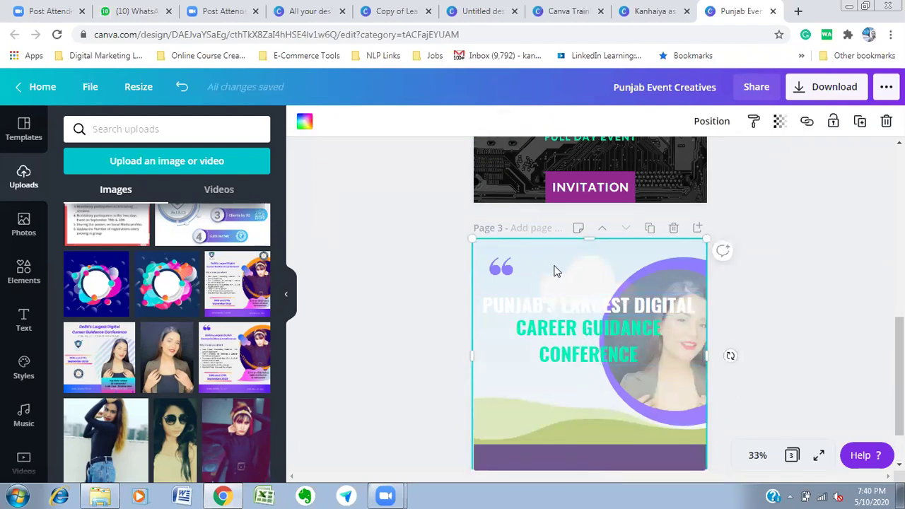
{"action": "key", "text": "Delete"}
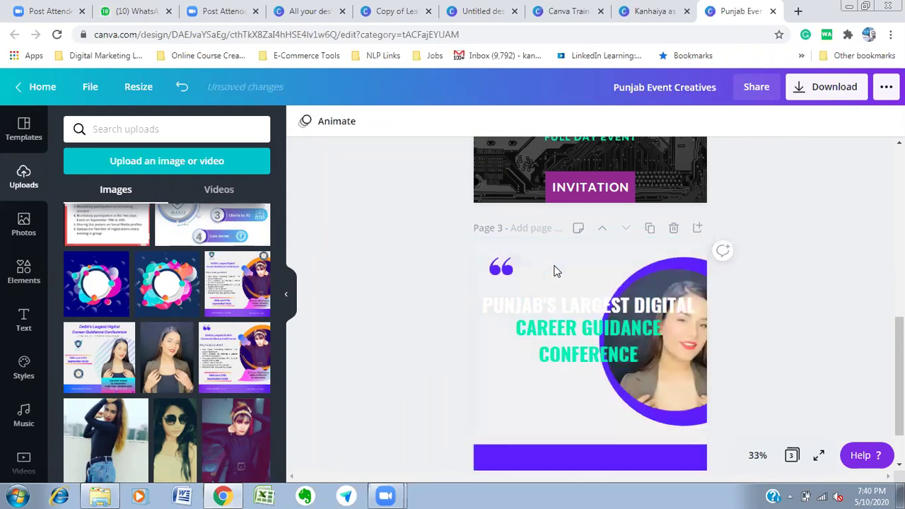
Shrink both title text boxes on page 3 to fit beside the circular photo, and move "Career Guidance Conference" lower
{"action": "left_click", "coordinate": [577, 307]}
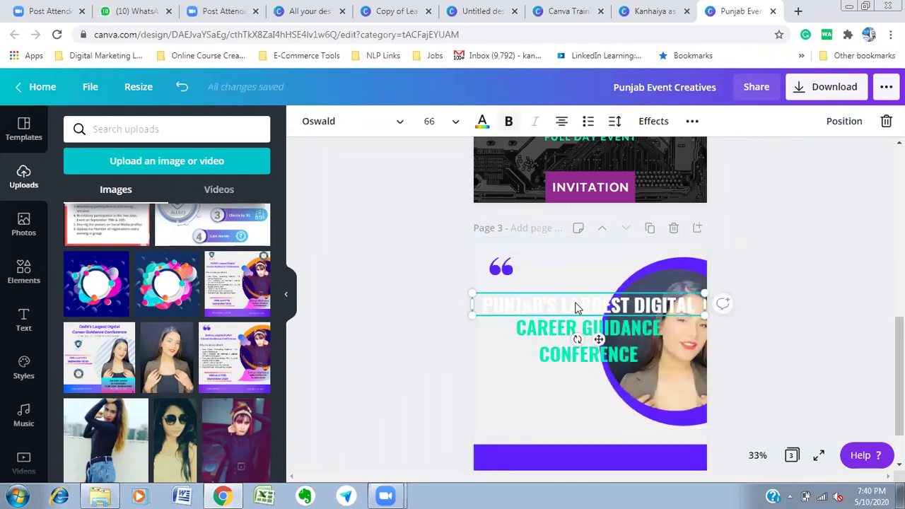
{"action": "left_click_drag", "start_coordinate": [704, 311], "coordinate": [610, 306]}
{"action": "left_click", "coordinate": [610, 336]}
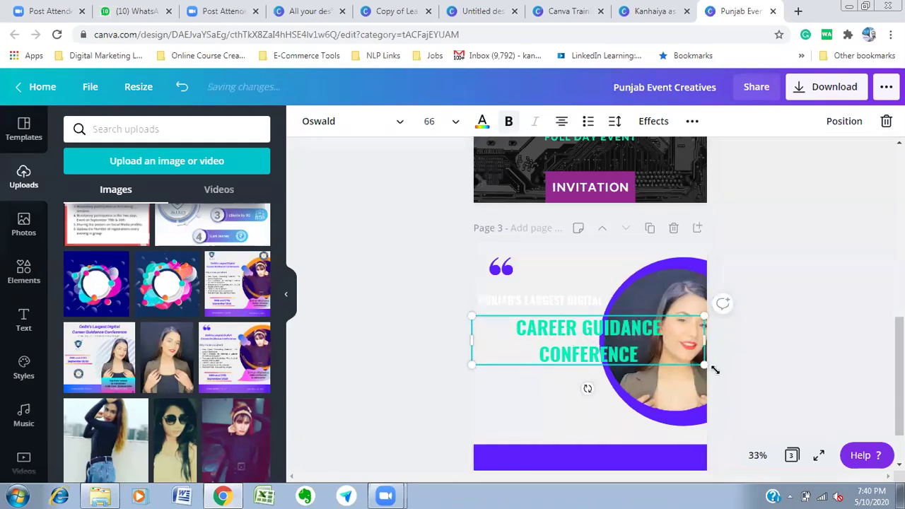
{"action": "left_click_drag", "start_coordinate": [704, 365], "coordinate": [593, 344]}
{"action": "left_click_drag", "start_coordinate": [533, 328], "coordinate": [535, 361]}
Recolour page 3's "Punjab's Largest Digital" line with the dark navy document colour
{"action": "left_click", "coordinate": [537, 297]}
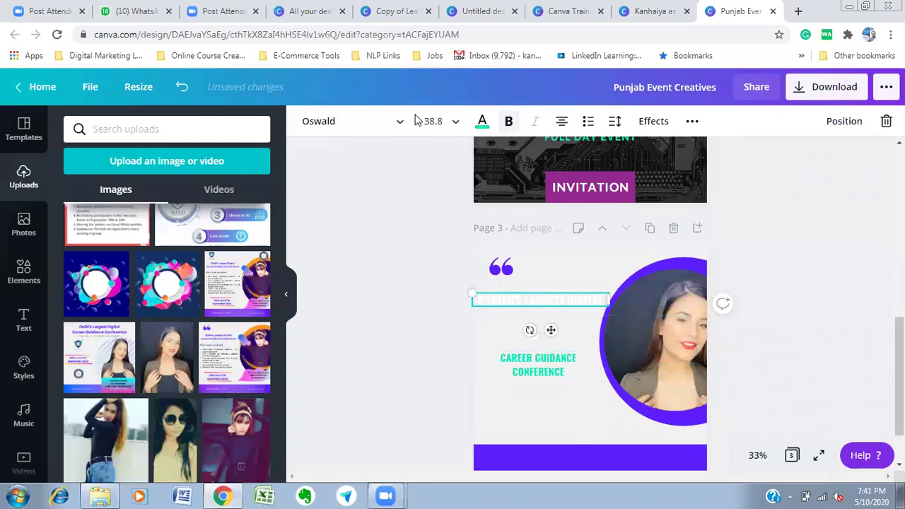
{"action": "left_click", "coordinate": [482, 121]}
{"action": "left_click", "coordinate": [149, 255]}
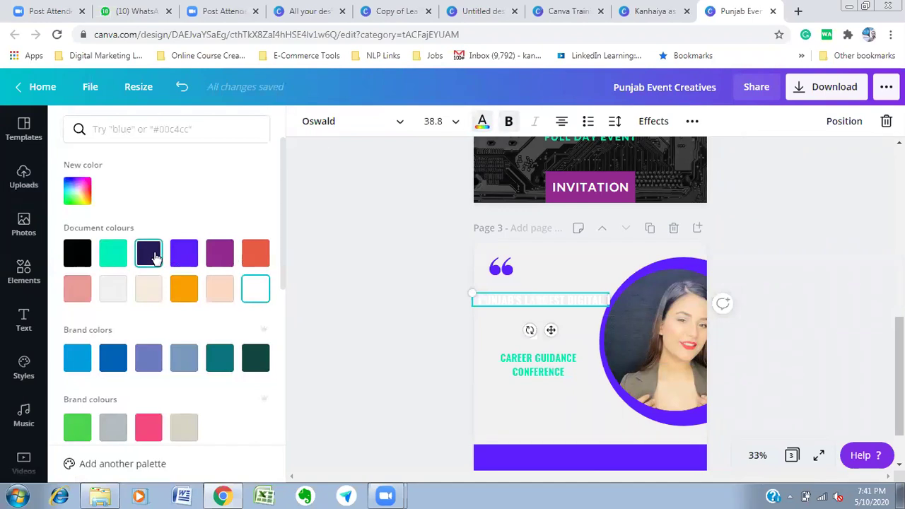
{"action": "left_click", "coordinate": [856, 386]}
Move "Career Guidance Conference" directly under page 3's first title line and recolour it with the darker blue brand colour
{"action": "left_click_drag", "start_coordinate": [538, 357], "coordinate": [540, 325]}
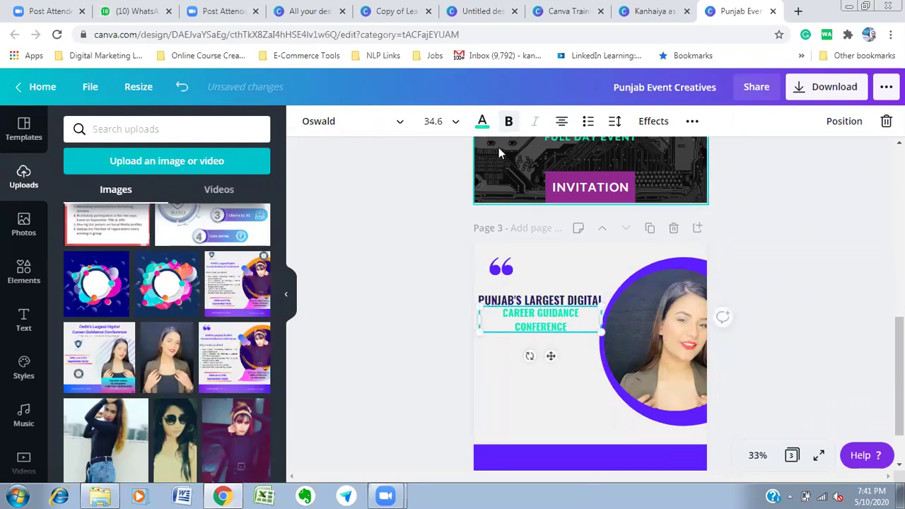
{"action": "left_click", "coordinate": [482, 121]}
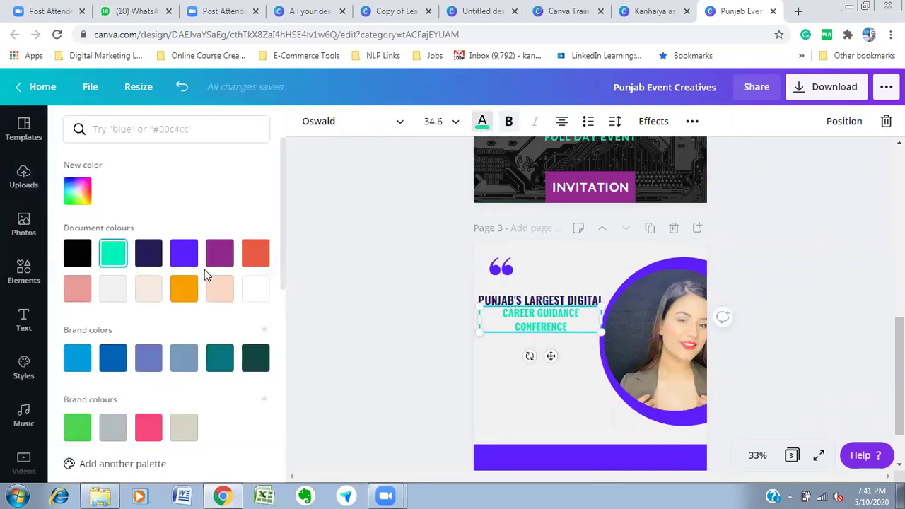
{"action": "left_click", "coordinate": [115, 364]}
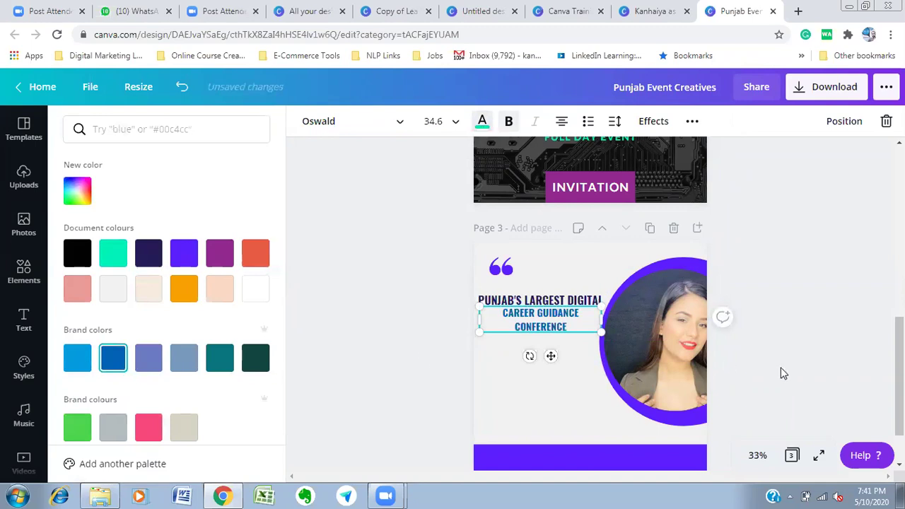
{"action": "left_click", "coordinate": [785, 360]}
{"action": "left_click", "coordinate": [788, 347]}
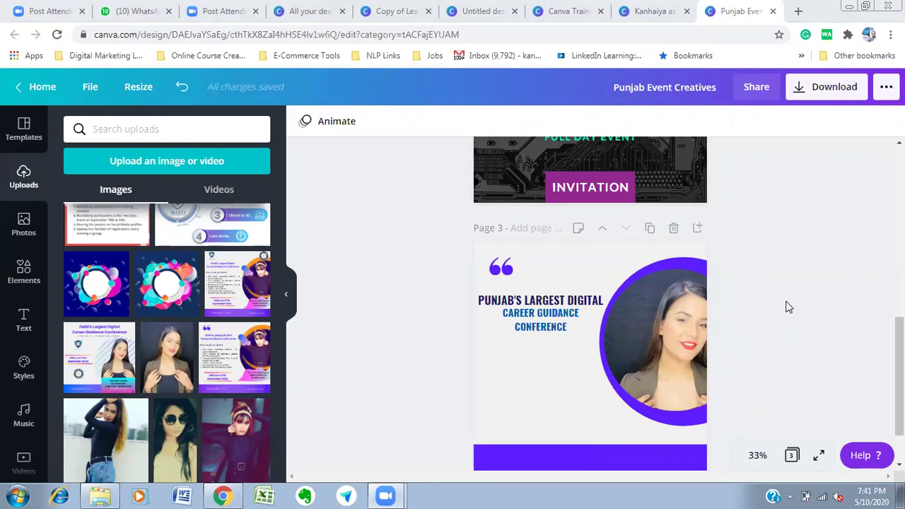
{"action": "left_click_drag", "start_coordinate": [900, 355], "coordinate": [899, 202]}
{"action": "left_click", "coordinate": [601, 256]}
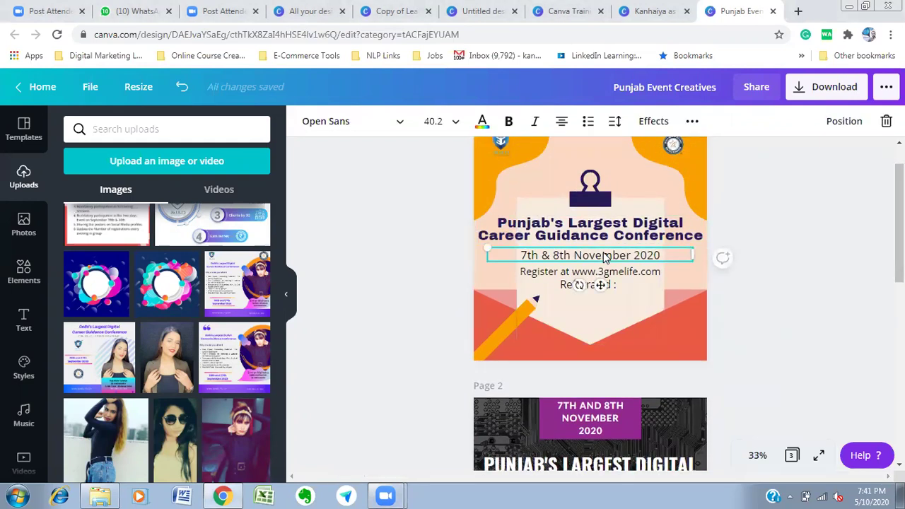
{"action": "left_click", "coordinate": [603, 277], "text": "shift"}
{"action": "left_click", "coordinate": [602, 286], "text": "shift"}
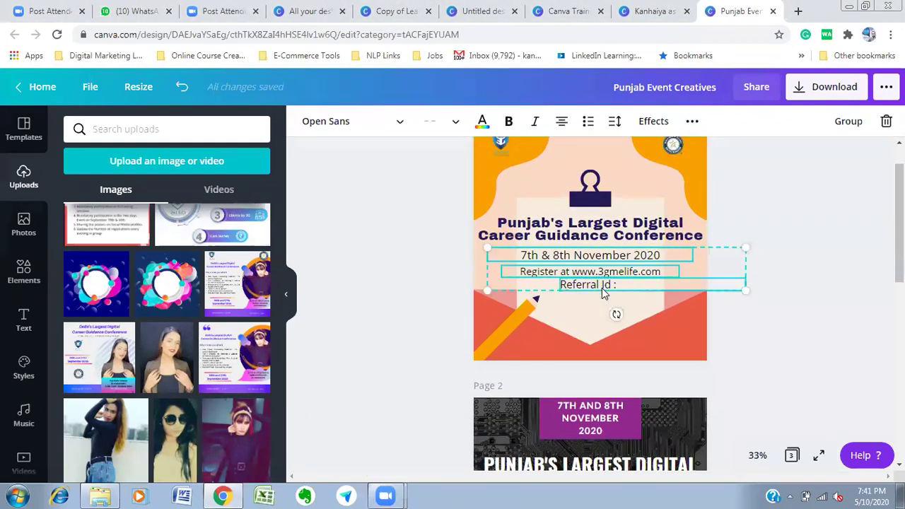
{"action": "scroll", "coordinate": [831, 349], "scroll_direction": "down", "scroll_amount": 5}
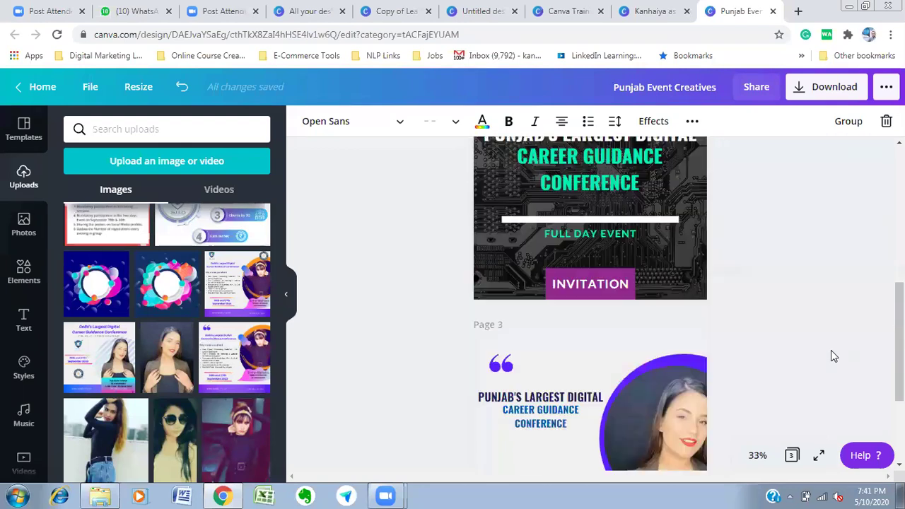
{"action": "scroll", "coordinate": [830, 350], "scroll_direction": "down", "scroll_amount": 2}
{"action": "key", "text": "ctrl+v"}
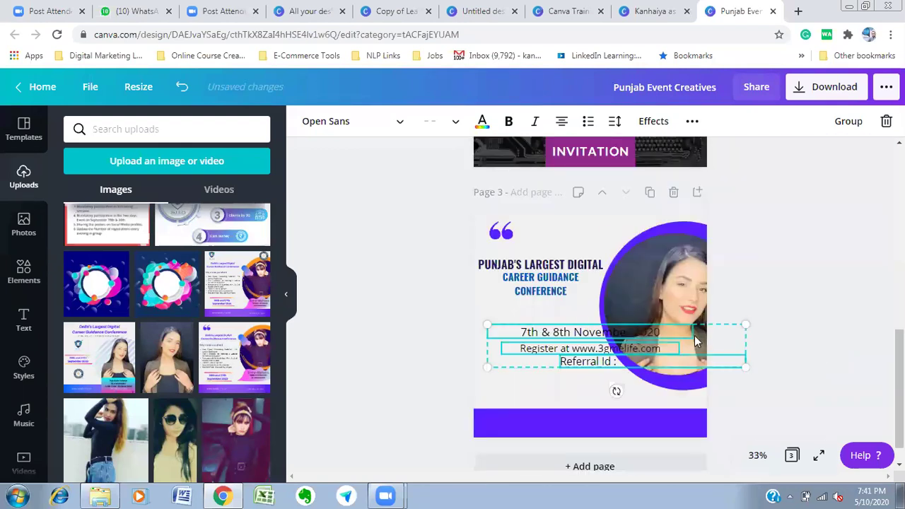
Shrink the three pasted lines and place them beneath page 3's title, and show all the design's pages as a grid
{"action": "left_click_drag", "start_coordinate": [746, 366], "coordinate": [581, 327]}
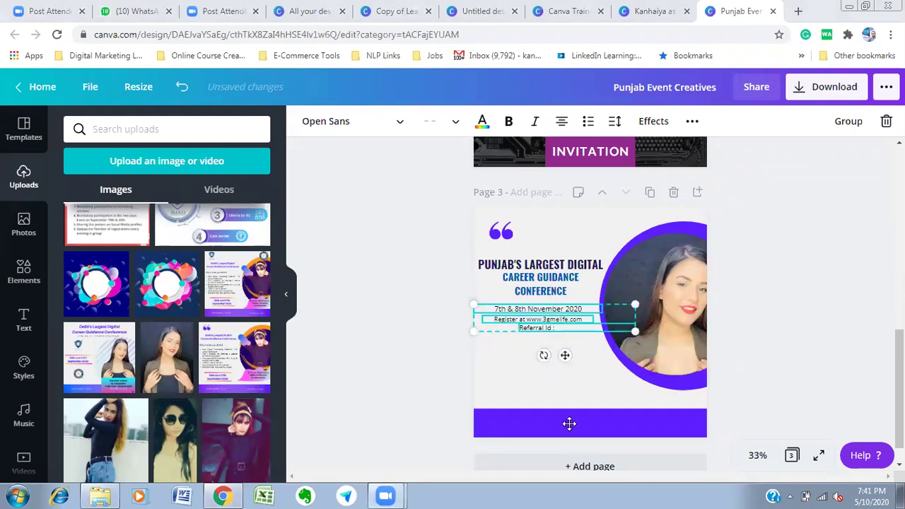
{"action": "left_click", "coordinate": [803, 364]}
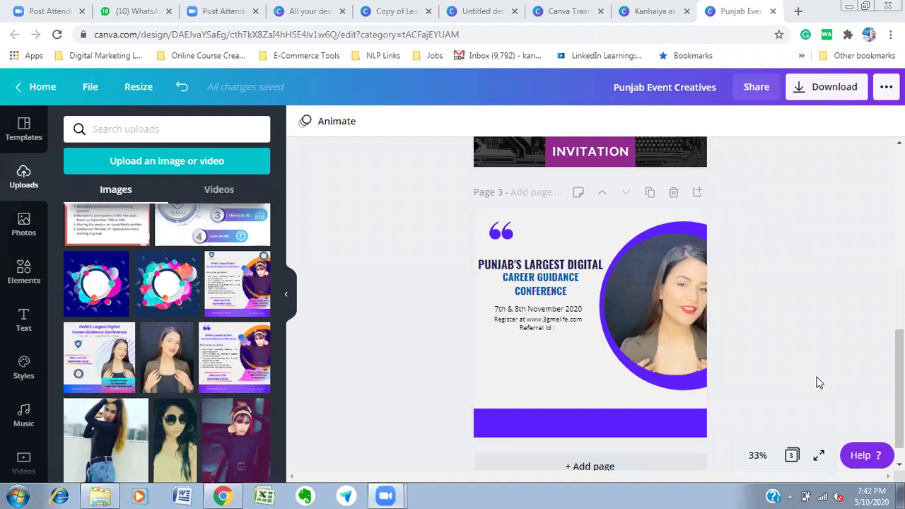
{"action": "left_click", "coordinate": [791, 456]}
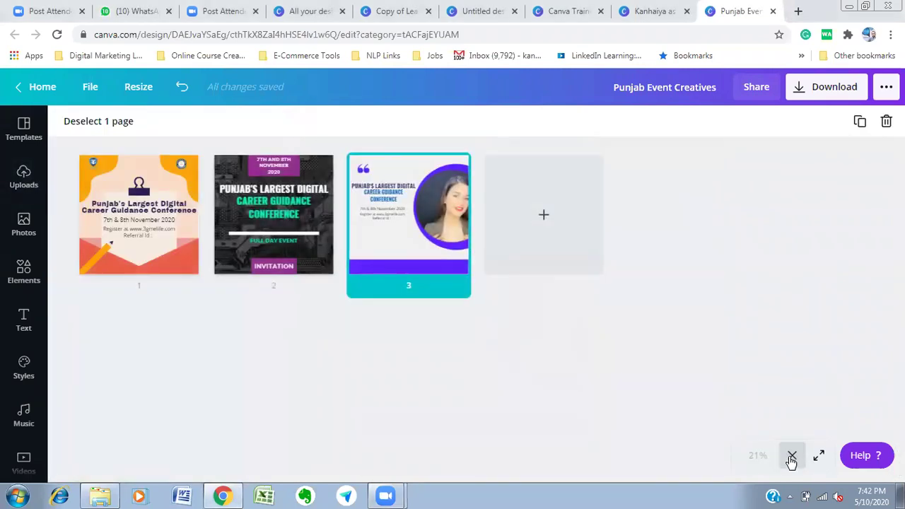
Preview the three pages of the design in full screen, going back to page 1 and forward again to page 3
{"action": "left_click", "coordinate": [661, 371]}
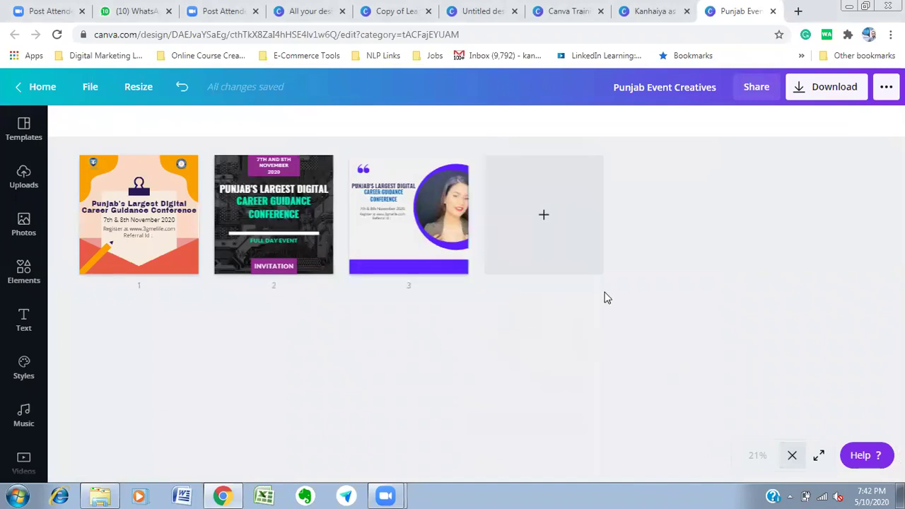
{"action": "left_click", "coordinate": [819, 456]}
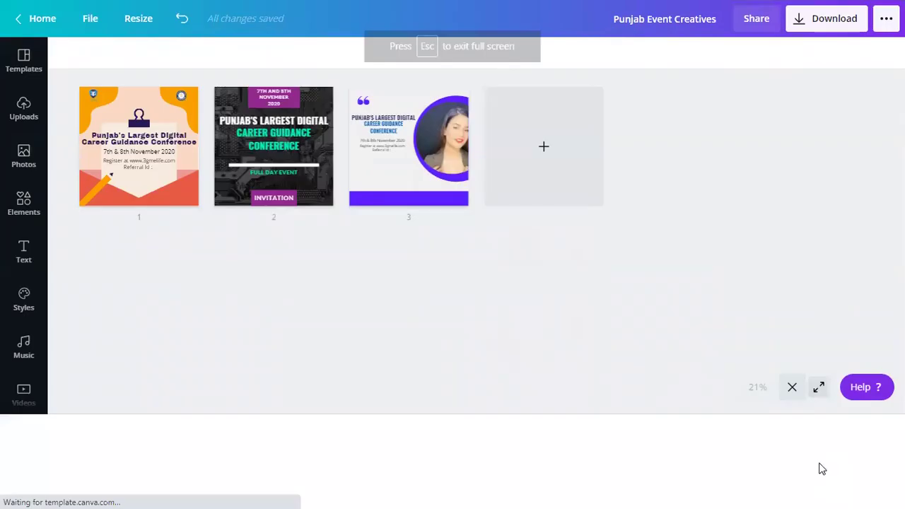
{"action": "left_click", "coordinate": [819, 401]}
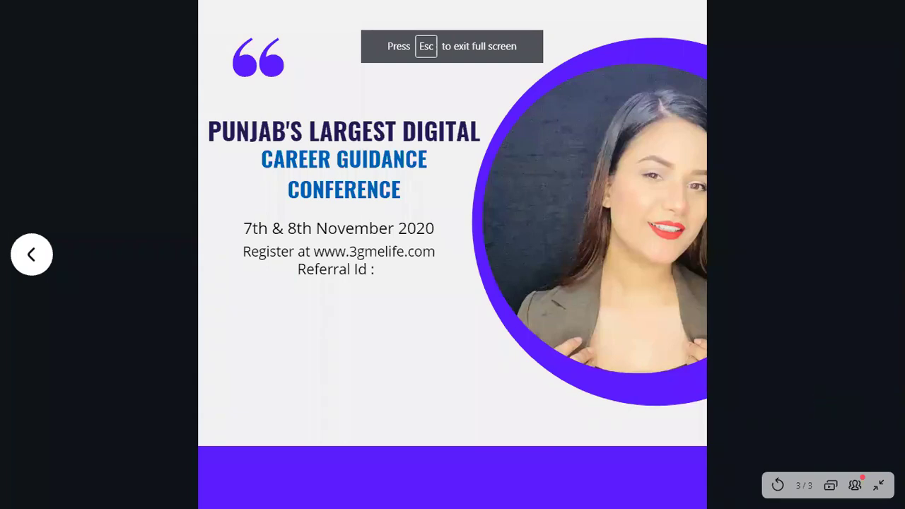
{"action": "key", "text": "Left"}
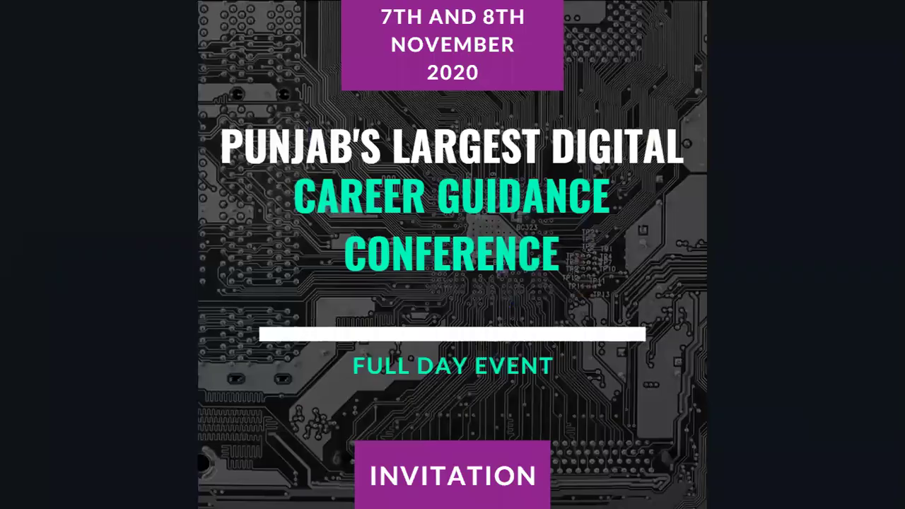
{"action": "key", "text": "Left"}
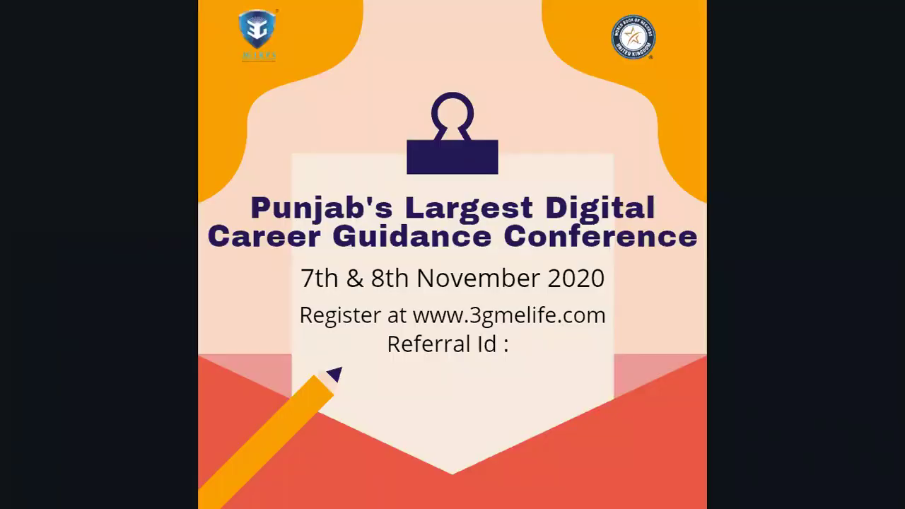
{"action": "key", "text": "Right"}
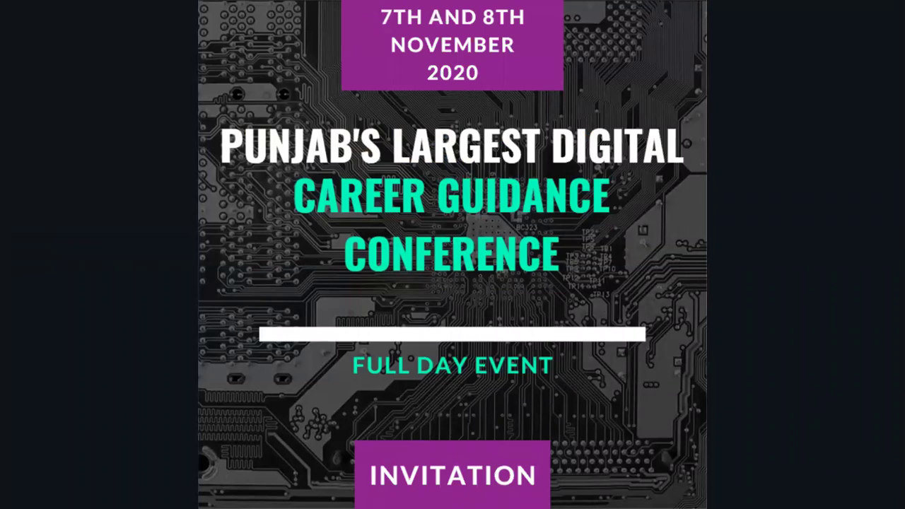
{"action": "key", "text": "Right"}
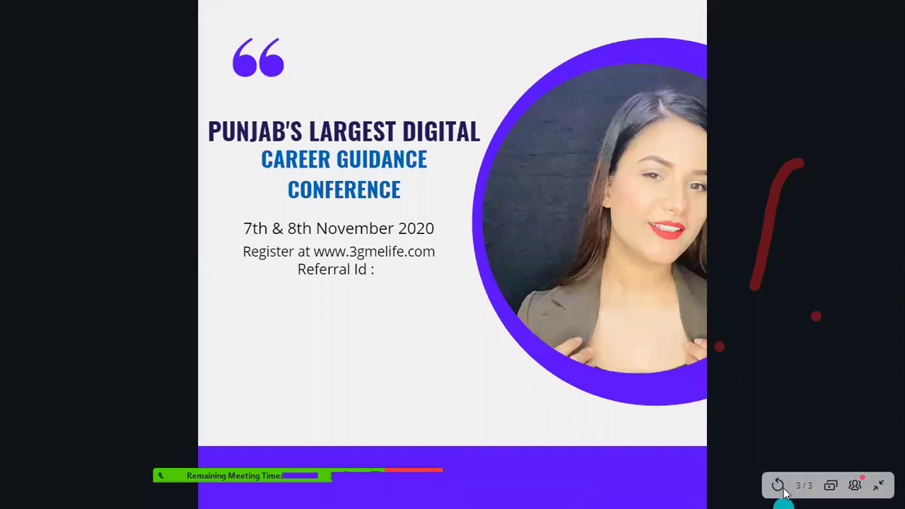
{"action": "key", "text": "Escape"}
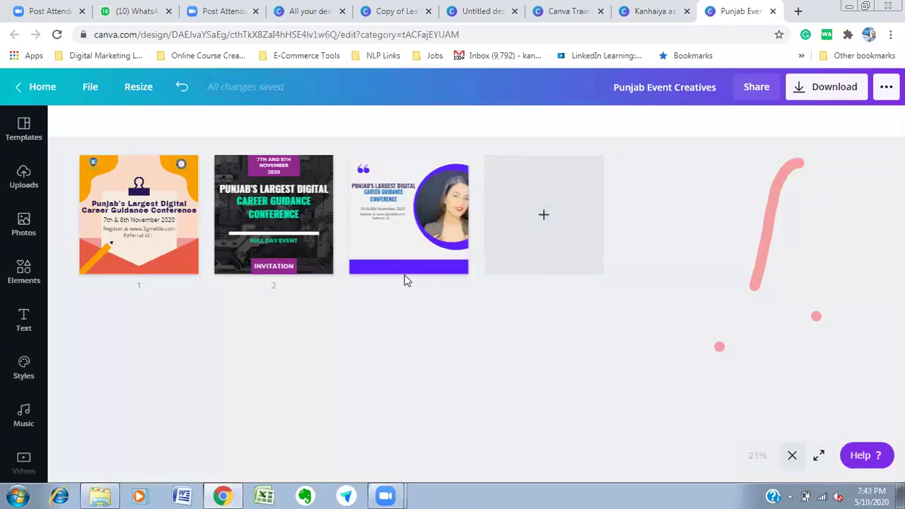
Reopen page 3 for editing and erase the red annotation marks drawn over the screen
{"action": "left_click", "coordinate": [403, 251]}
{"action": "double_click", "coordinate": [403, 257]}
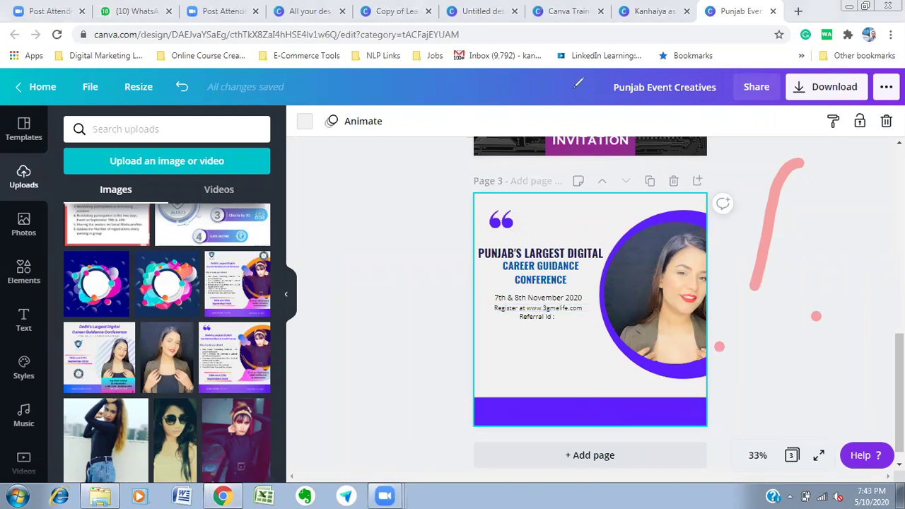
{"action": "left_click", "coordinate": [799, 164]}
{"action": "left_click", "coordinate": [719, 346]}
{"action": "left_click", "coordinate": [817, 317]}
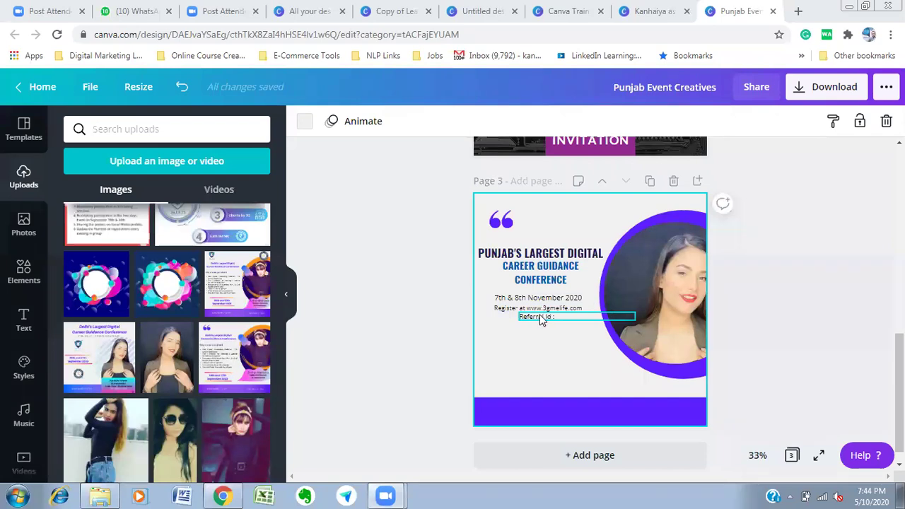
{"action": "left_click_drag", "start_coordinate": [541, 309], "coordinate": [543, 411]}
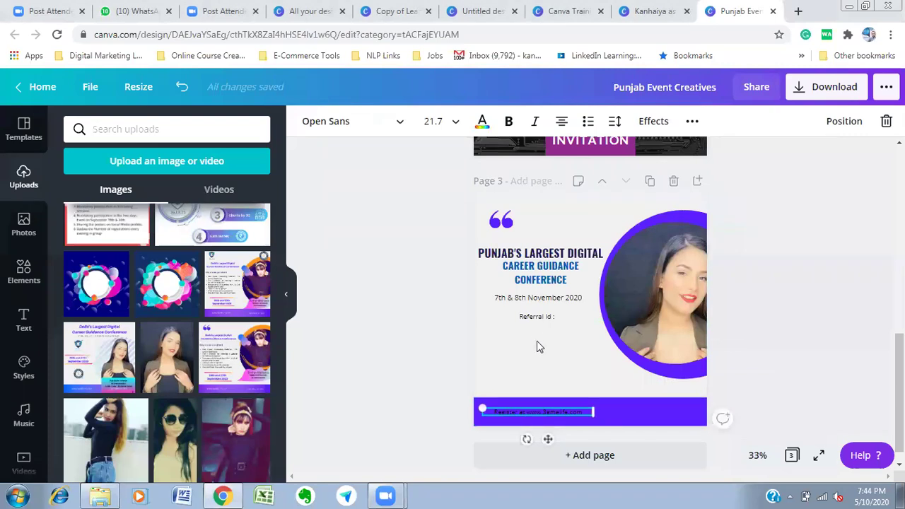
{"action": "left_click_drag", "start_coordinate": [534, 317], "coordinate": [640, 410]}
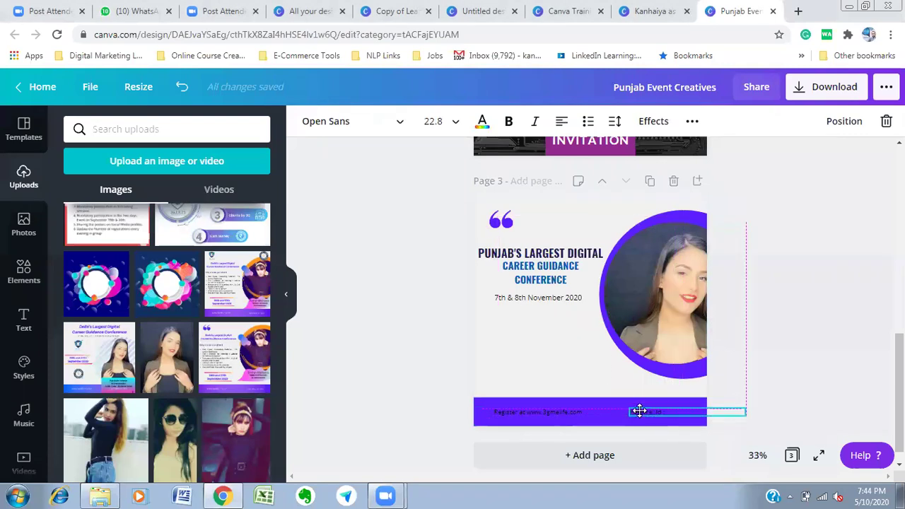
{"action": "left_click", "coordinate": [540, 414], "text": "shift"}
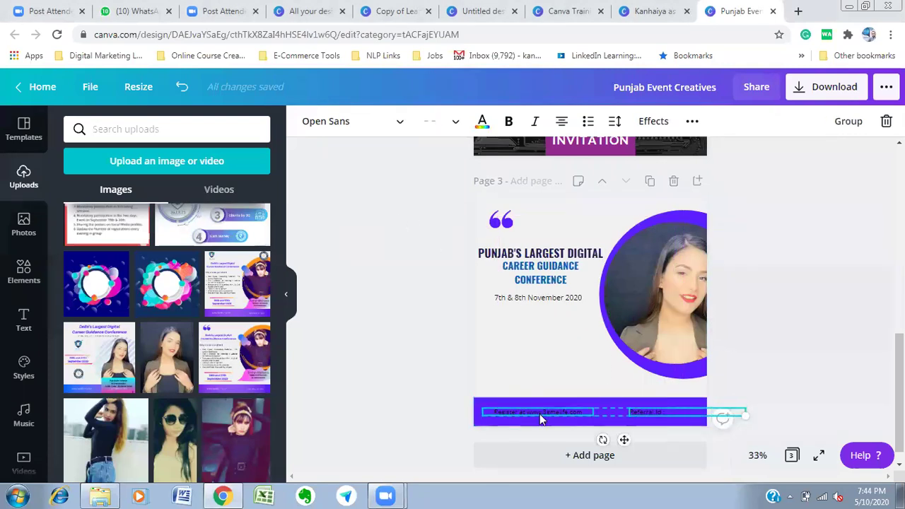
{"action": "left_click", "coordinate": [482, 124]}
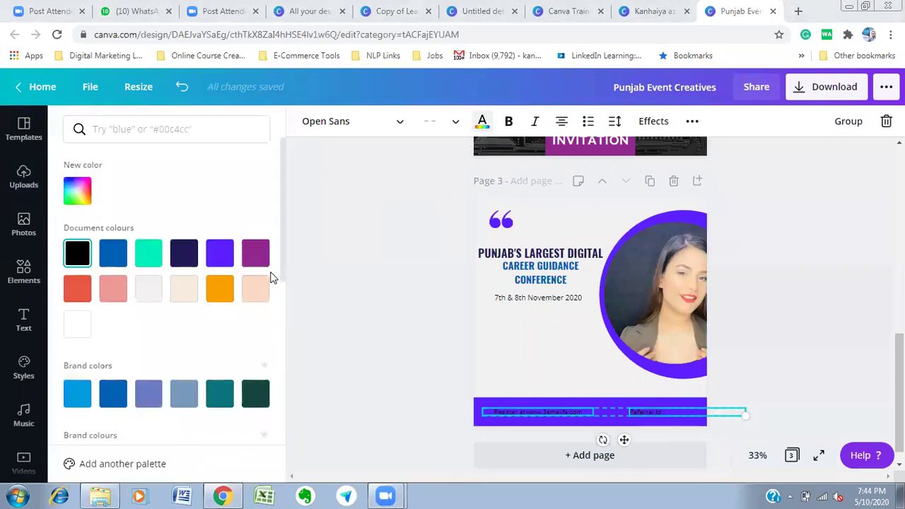
{"action": "left_click", "coordinate": [77, 324]}
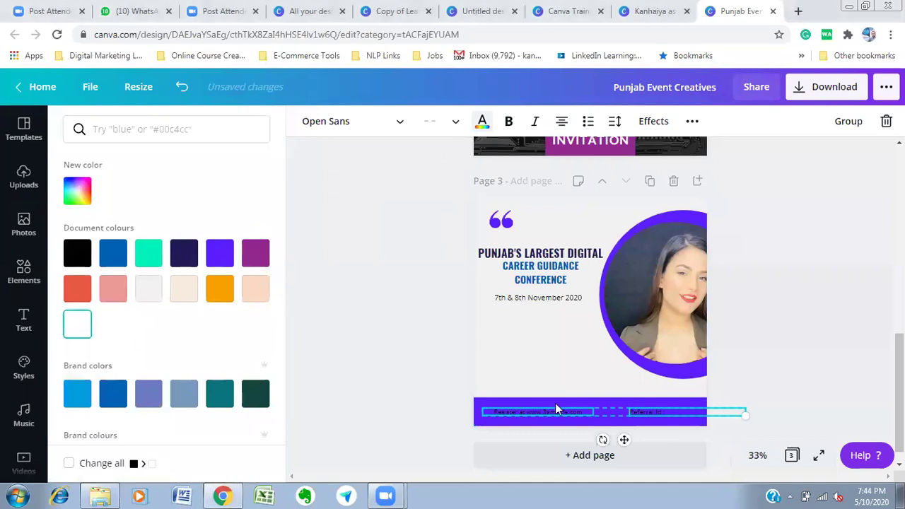
Set the registration and referral lines to font size 32 and fit them vertically within page 3's purple band
{"action": "left_click", "coordinate": [453, 121]}
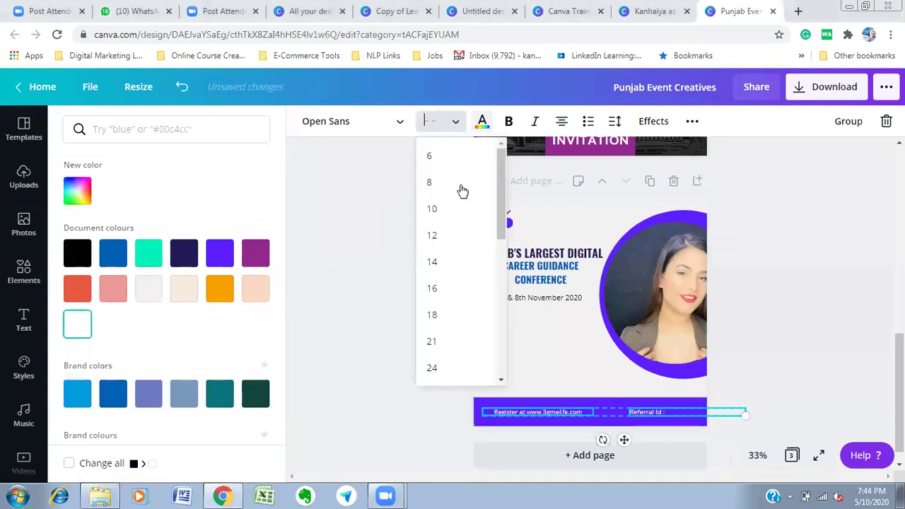
{"action": "left_click", "coordinate": [448, 366]}
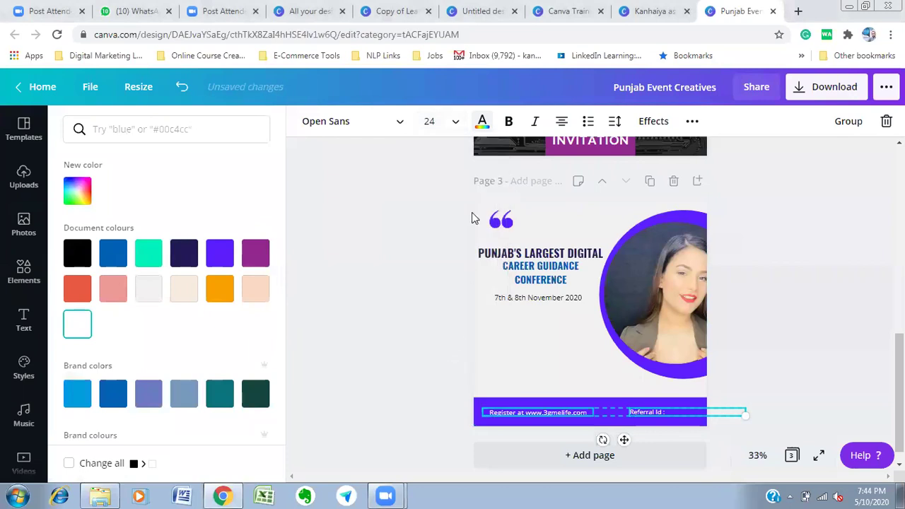
{"action": "left_click", "coordinate": [457, 123]}
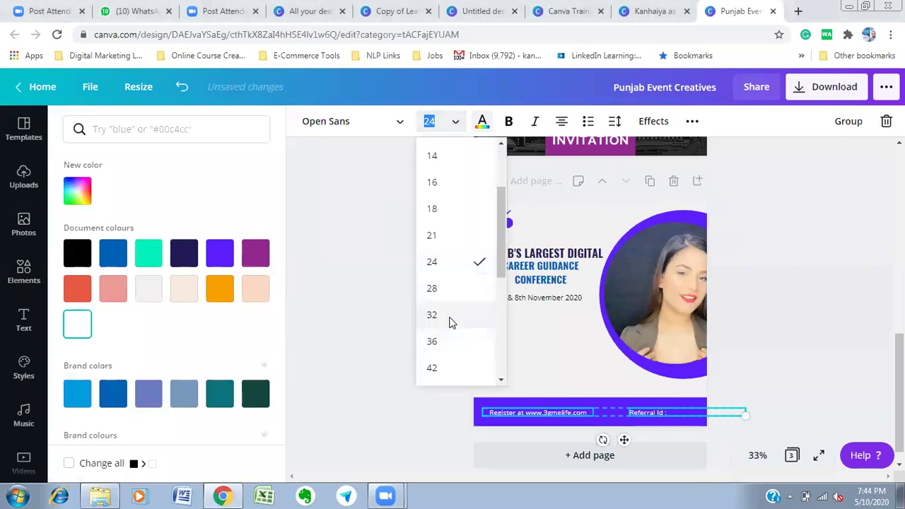
{"action": "left_click", "coordinate": [433, 315]}
{"action": "left_click_drag", "start_coordinate": [565, 420], "coordinate": [565, 409]}
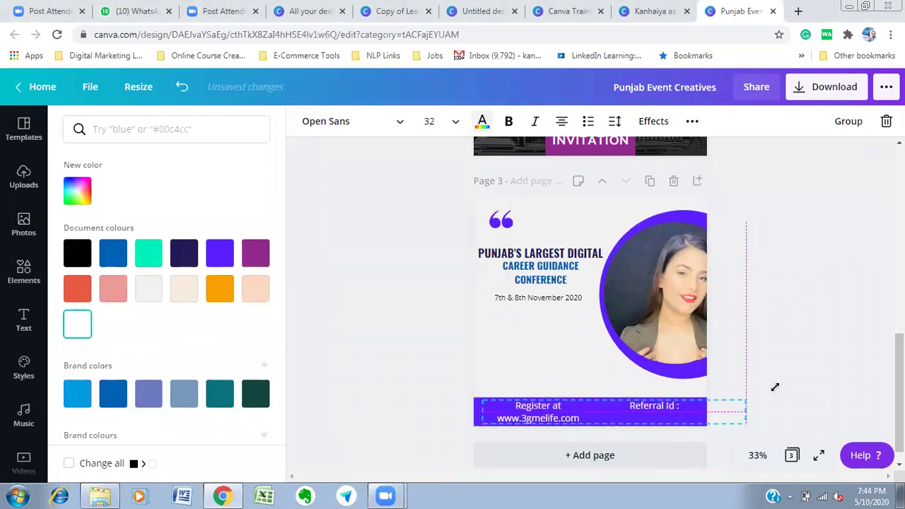
{"action": "left_click", "coordinate": [797, 379]}
Spread out page 3's title lines, leaving a gap above "Career Guidance Conference", and slightly enlarge the purple circle behind the photo
{"action": "left_click_drag", "start_coordinate": [538, 300], "coordinate": [544, 351]}
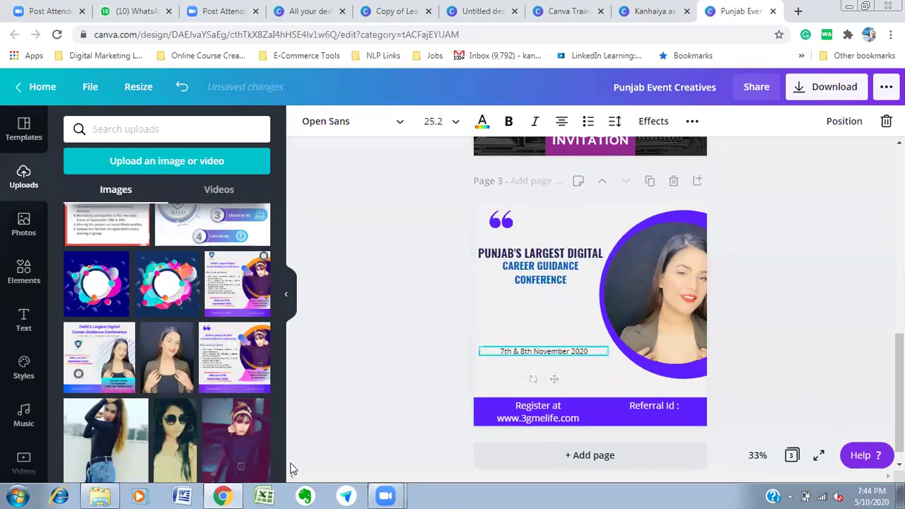
{"action": "left_click_drag", "start_coordinate": [537, 269], "coordinate": [537, 318]}
{"action": "left_click", "coordinate": [531, 253]}
{"action": "mouse_move", "coordinate": [535, 253]}
{"action": "left_mouse_down"}
{"action": "mouse_move", "coordinate": [531, 291]}
{"action": "mouse_move", "coordinate": [536, 249]}
{"action": "left_mouse_up"}
{"action": "left_click_drag", "start_coordinate": [542, 322], "coordinate": [542, 289]}
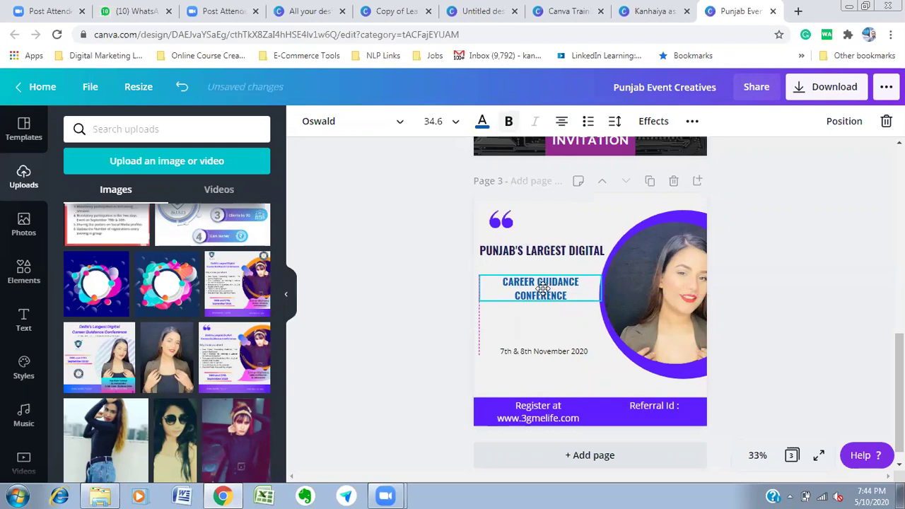
{"action": "left_click", "coordinate": [697, 376]}
{"action": "left_click_drag", "start_coordinate": [607, 364], "coordinate": [599, 383]}
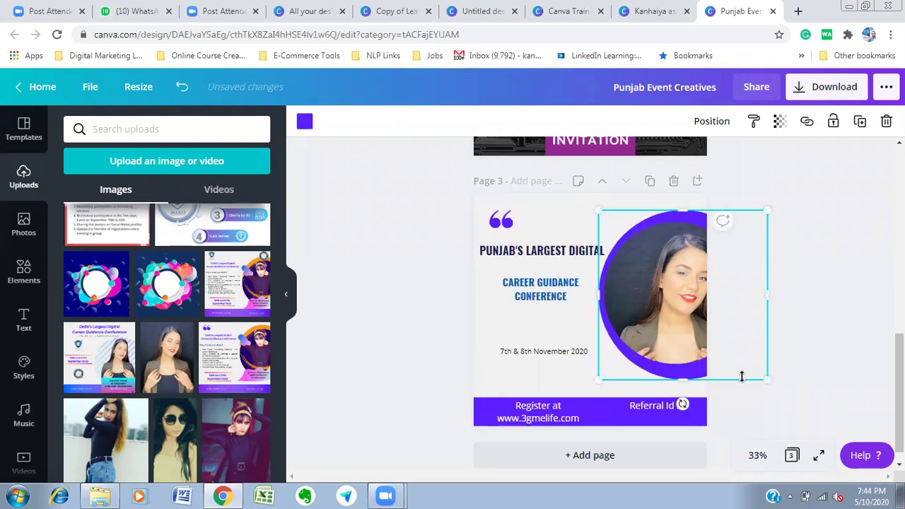
Place "7th & 8th November 2020" centred just beneath "Career Guidance Conference" on page 3 and make it bold
{"action": "left_click", "coordinate": [545, 347]}
{"action": "left_click_drag", "start_coordinate": [546, 350], "coordinate": [542, 319]}
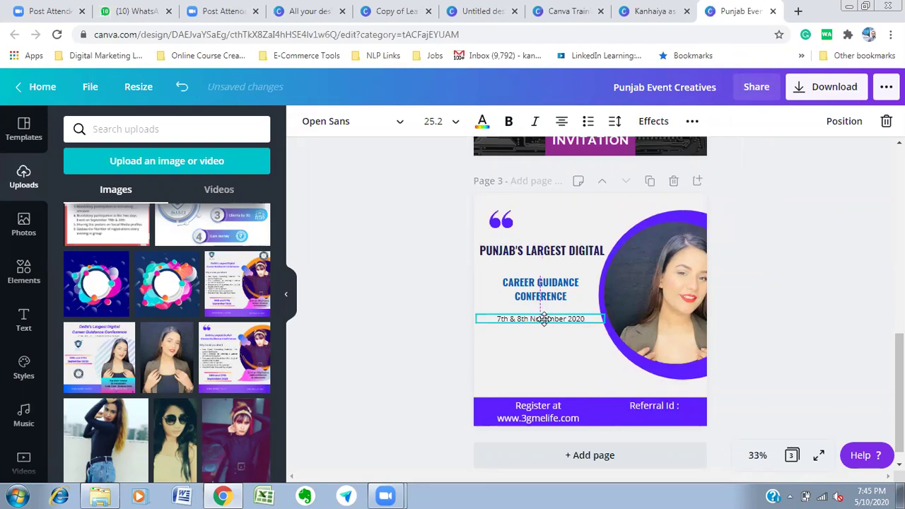
{"action": "left_click", "coordinate": [509, 125]}
{"action": "left_click", "coordinate": [783, 350]}
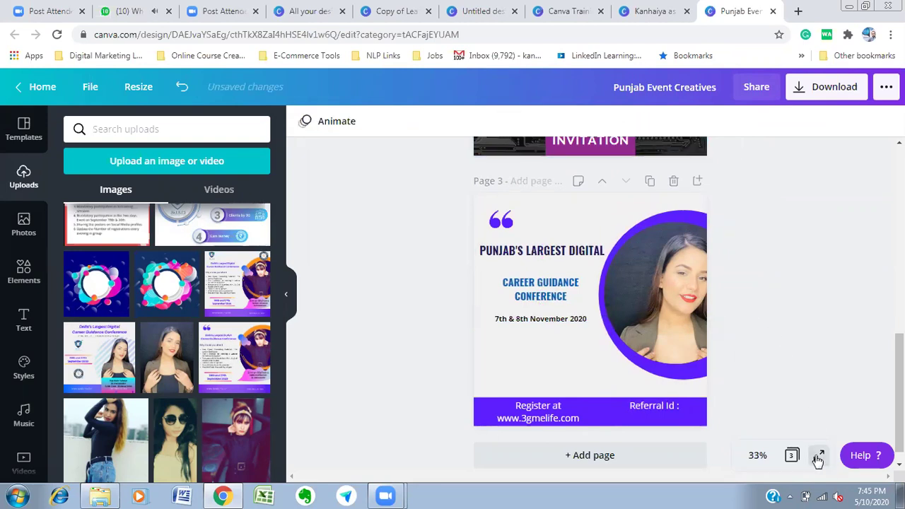
Check page 3's revised layout in full screen and return to the editor
{"action": "left_click", "coordinate": [819, 456]}
{"action": "left_click", "coordinate": [816, 385]}
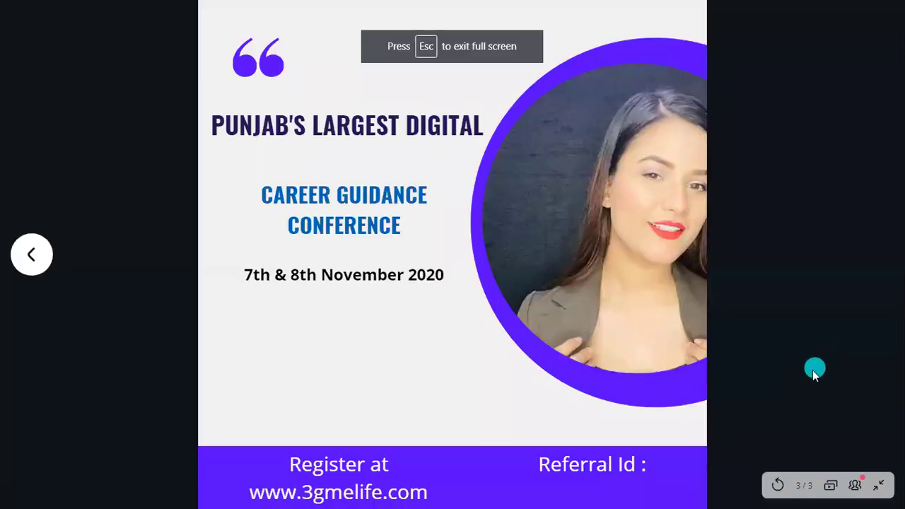
{"action": "key", "text": "Escape"}
{"action": "key", "text": "Escape"}
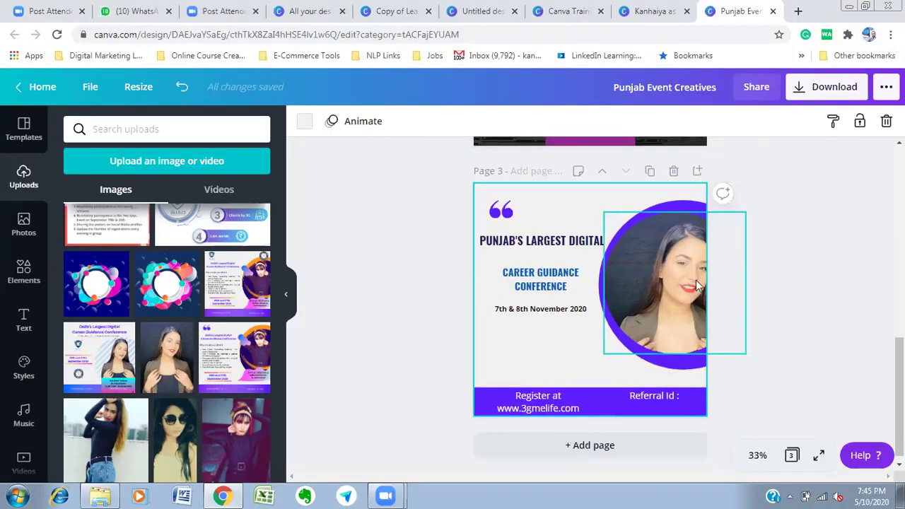